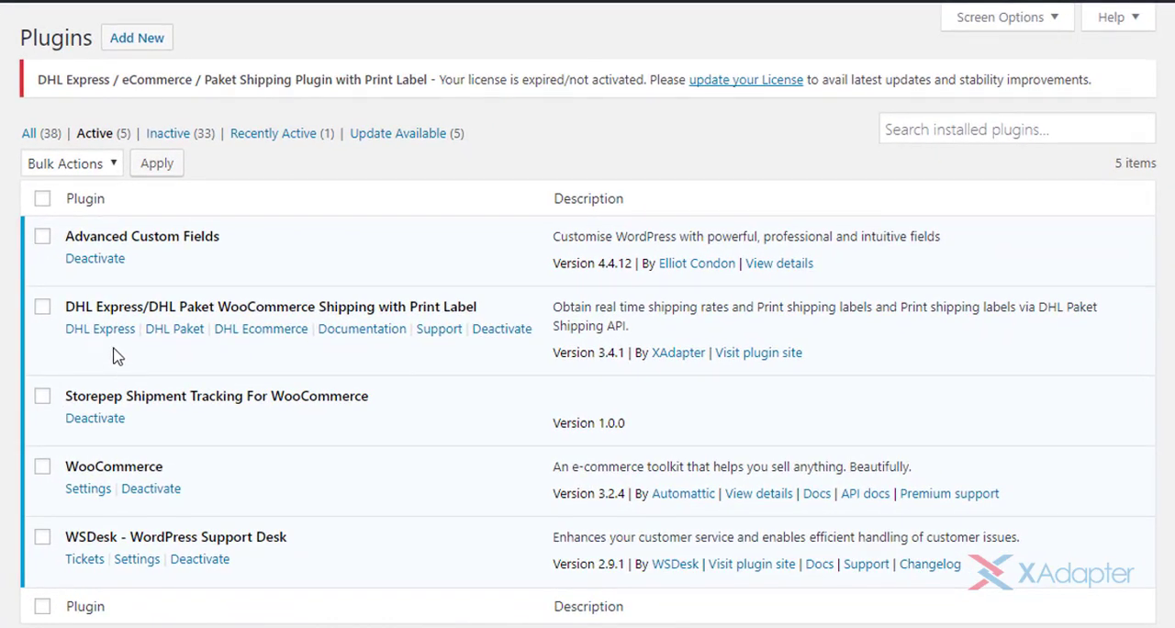
- Open the DHL Express plugin settings and look over the general options down to the shipper address
click(108, 336)
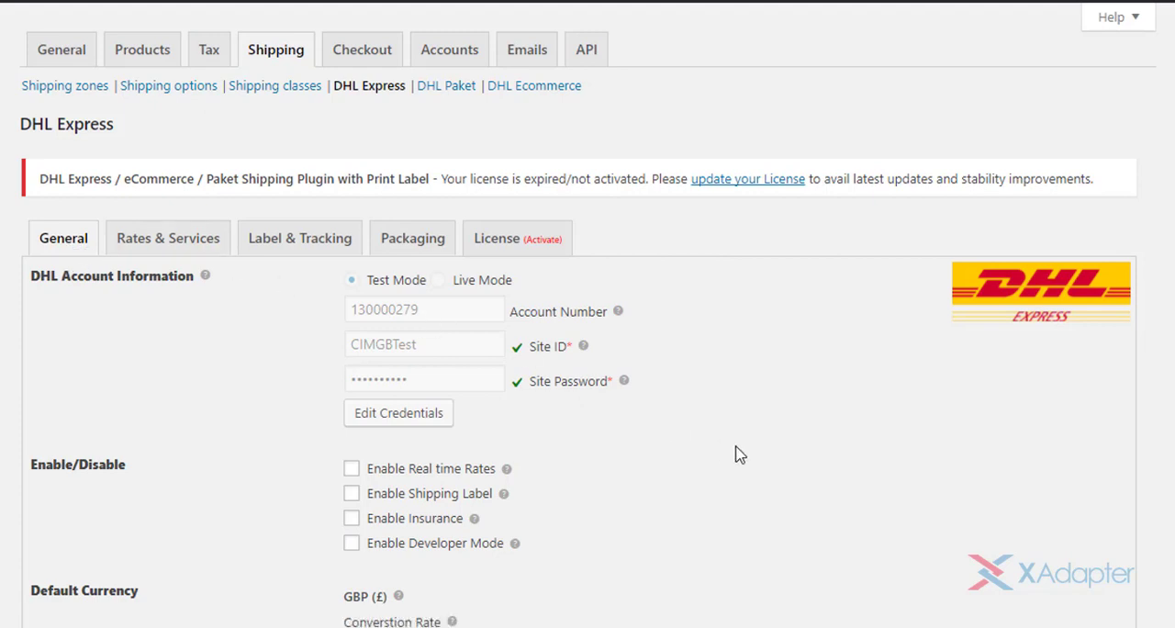
scroll(739, 454, down, 4)
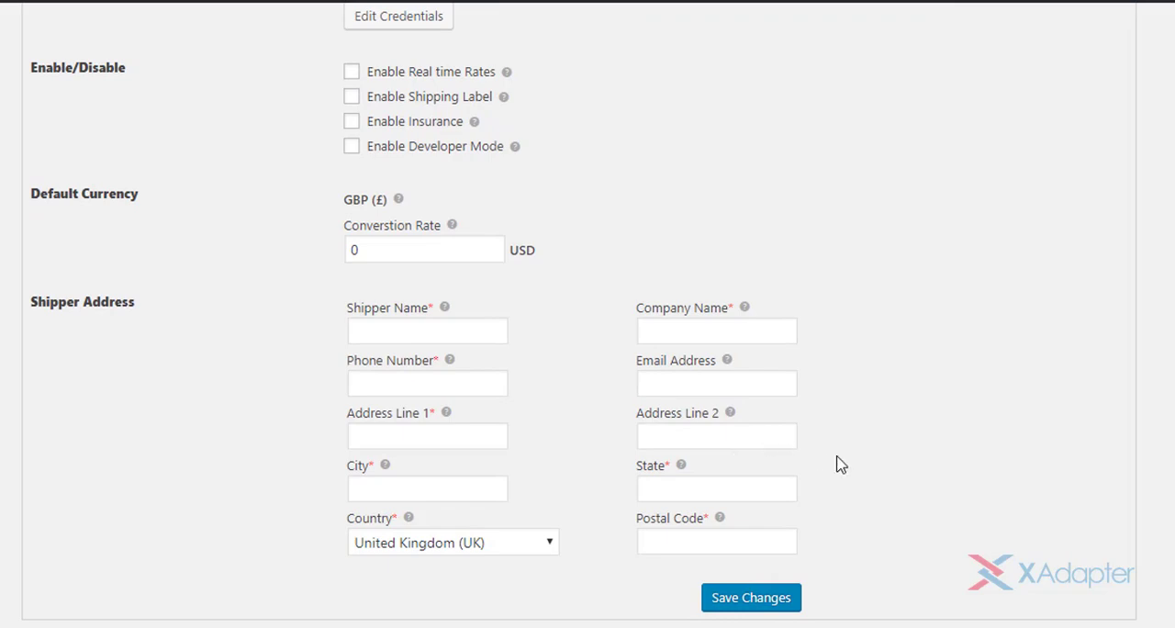
scroll(839, 465, up, 4)
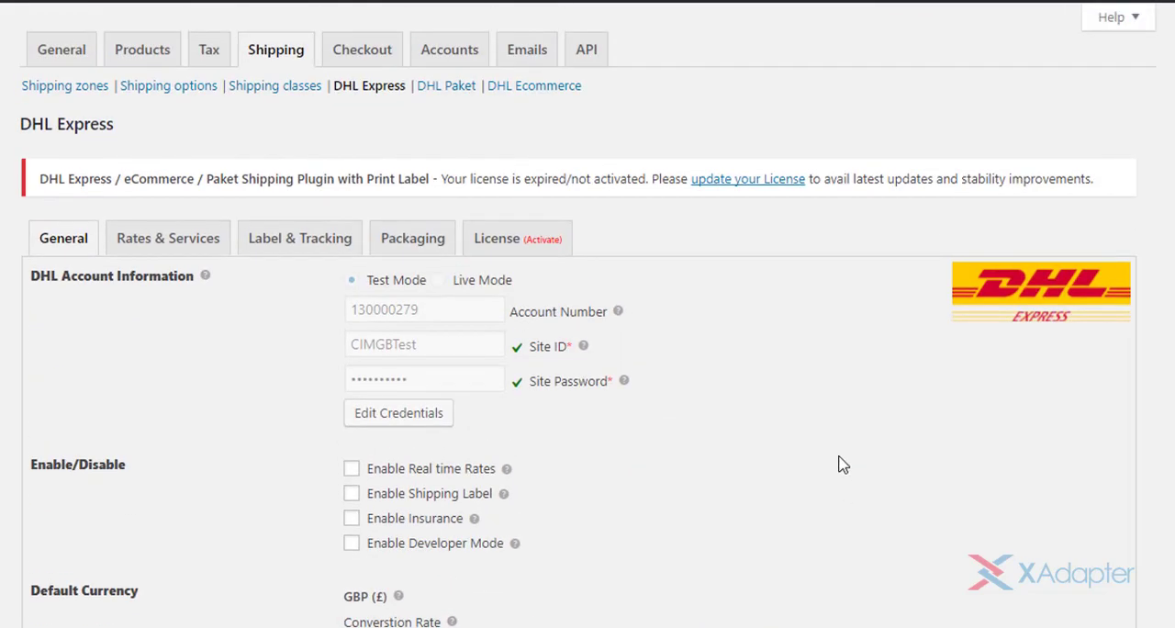
- Examine the Rates & Services settings and the Label & Tracking settings for DHL Express
click(199, 248)
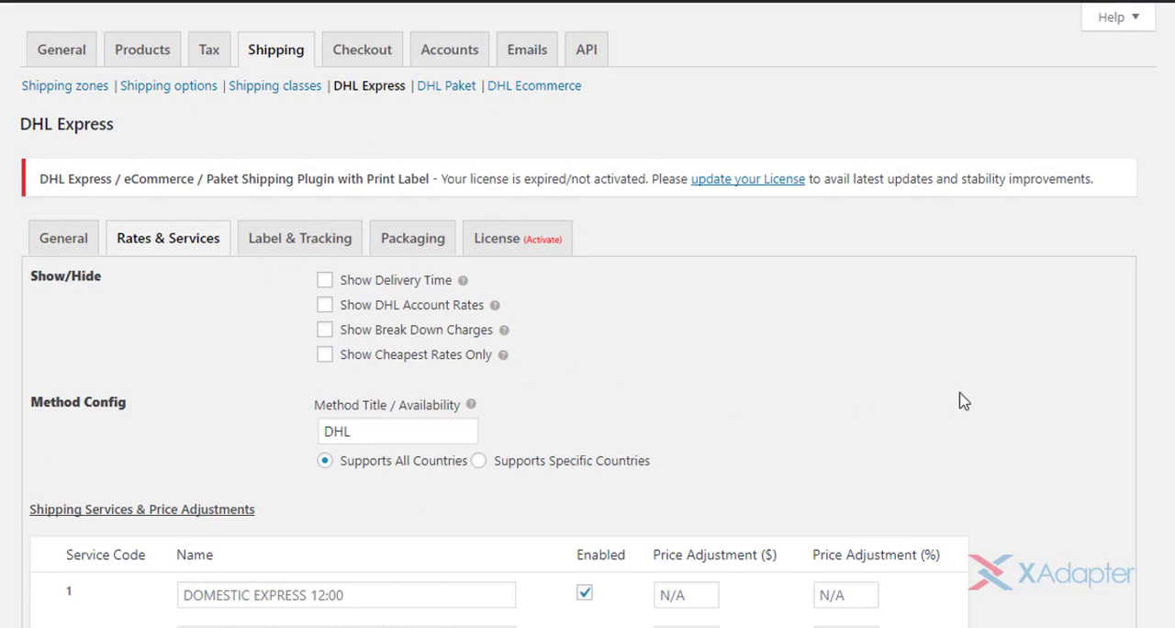
scroll(963, 400, down, 4)
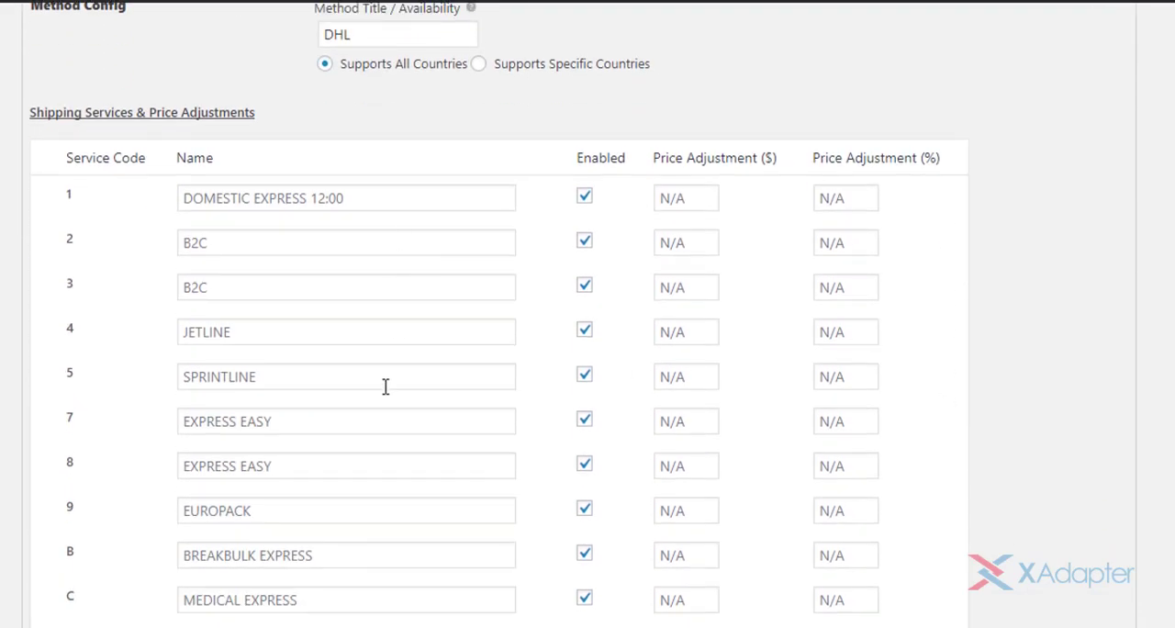
scroll(377, 515, up, 4)
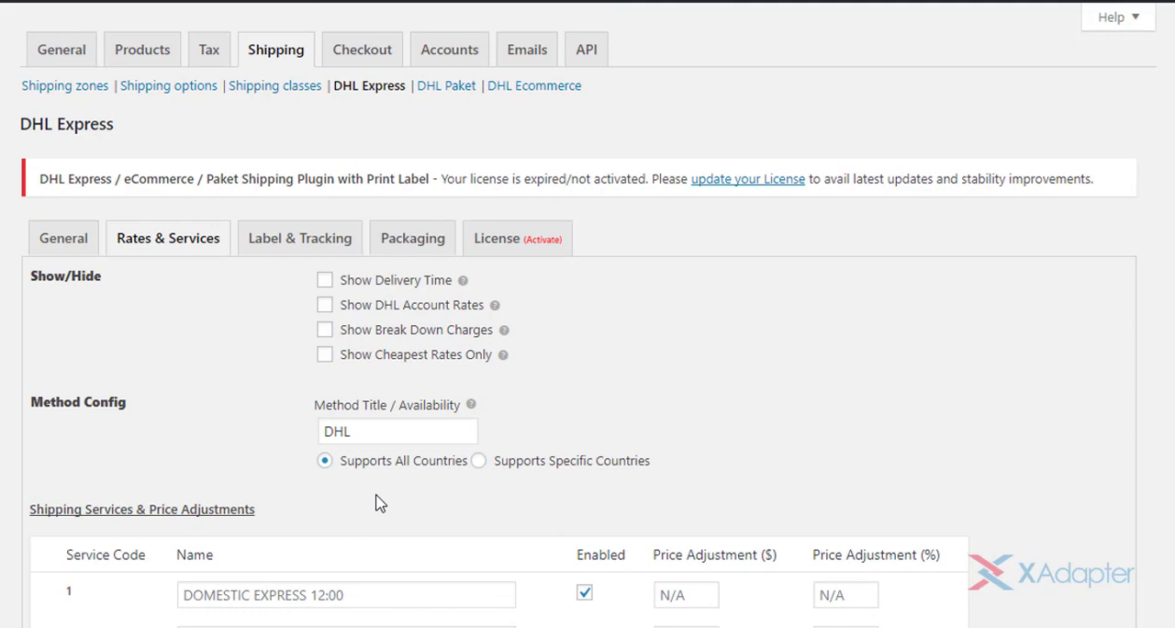
click(319, 244)
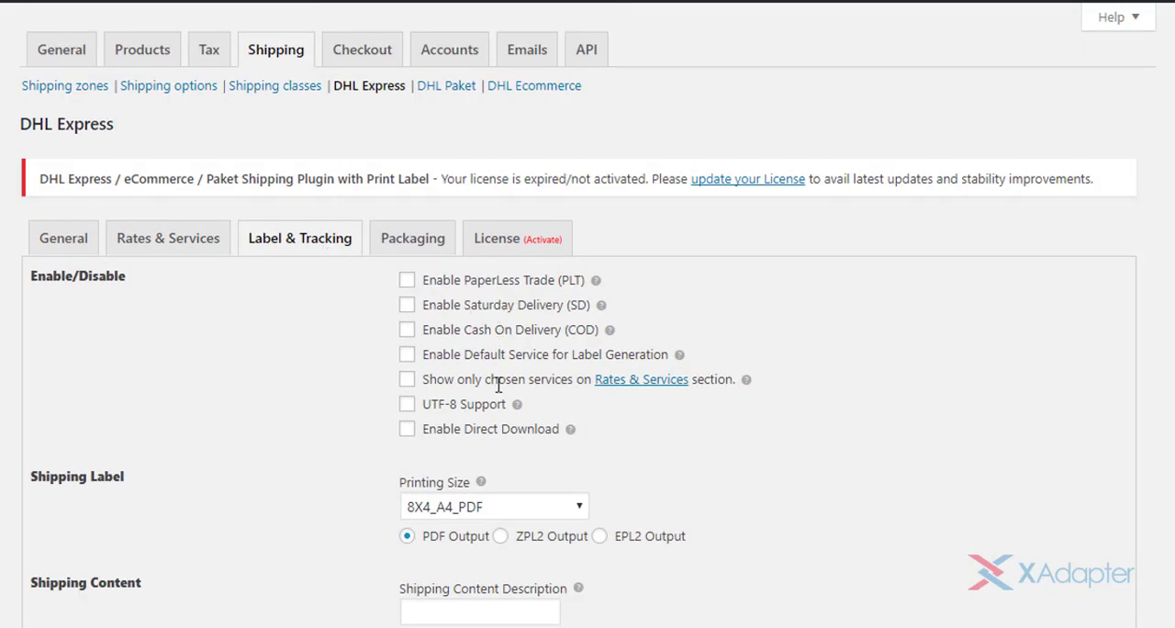
scroll(782, 466, down, 4)
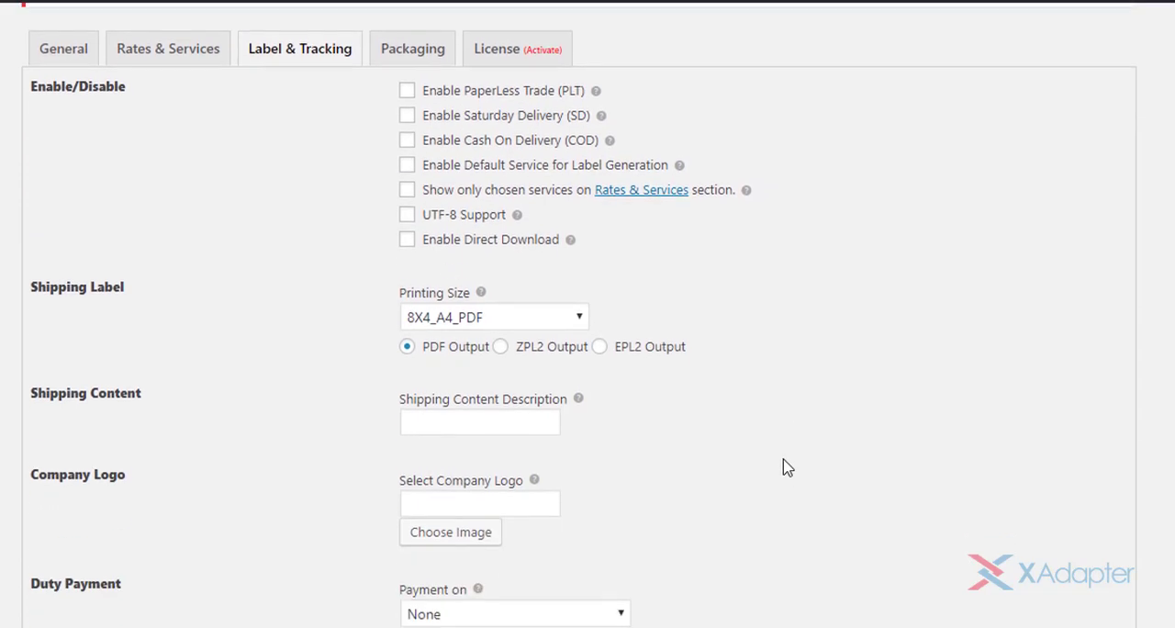
scroll(787, 467, up, 4)
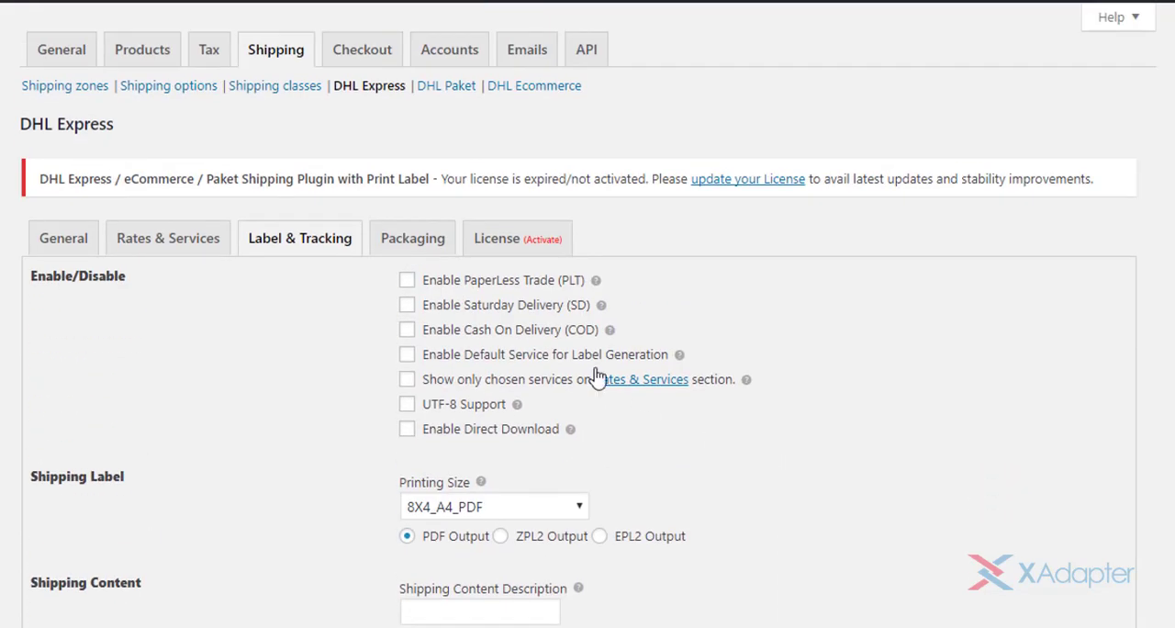
- Examine the Packaging settings and the available parcel packing methods
click(435, 243)
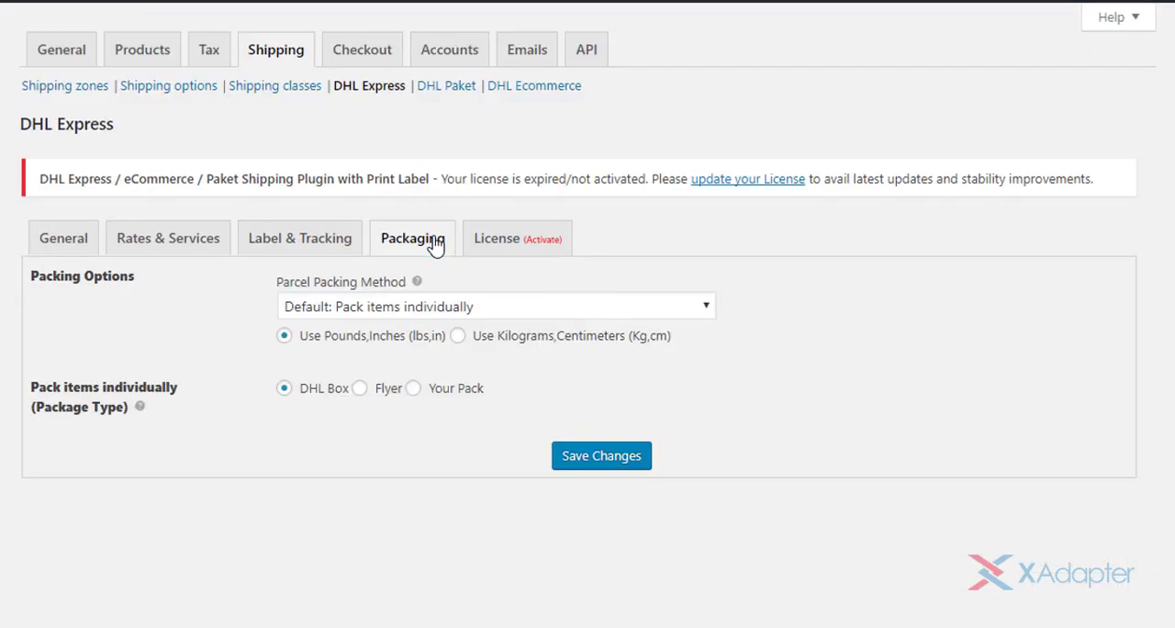
click(656, 315)
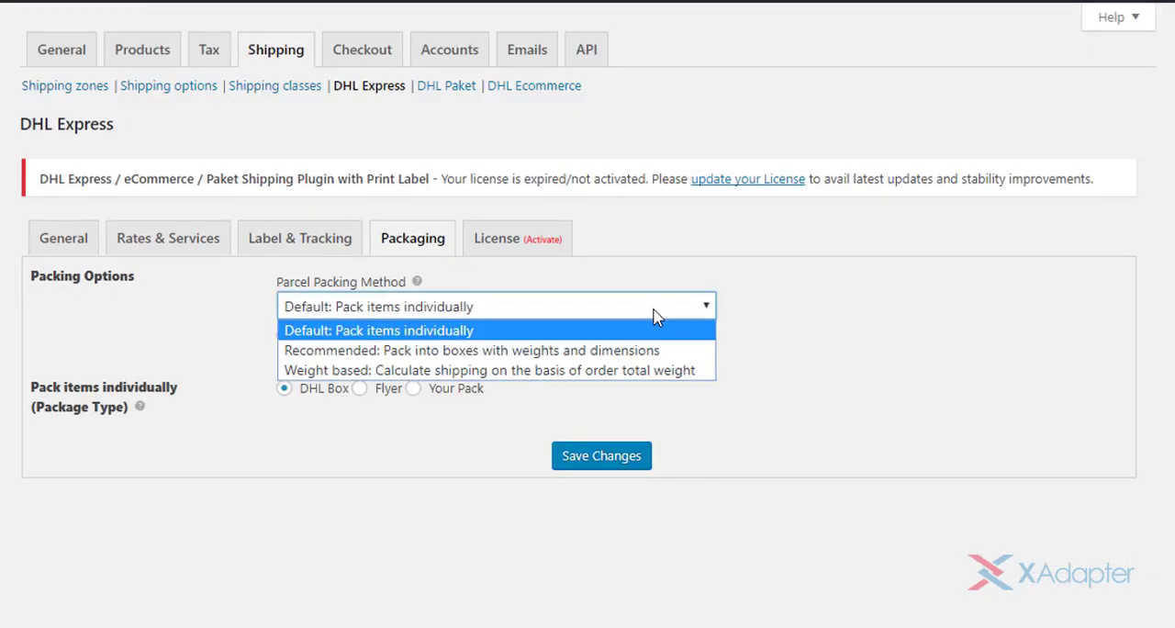
click(655, 315)
- Activate the DHL plugin licence with the API licence key and the licence email
click(531, 248)
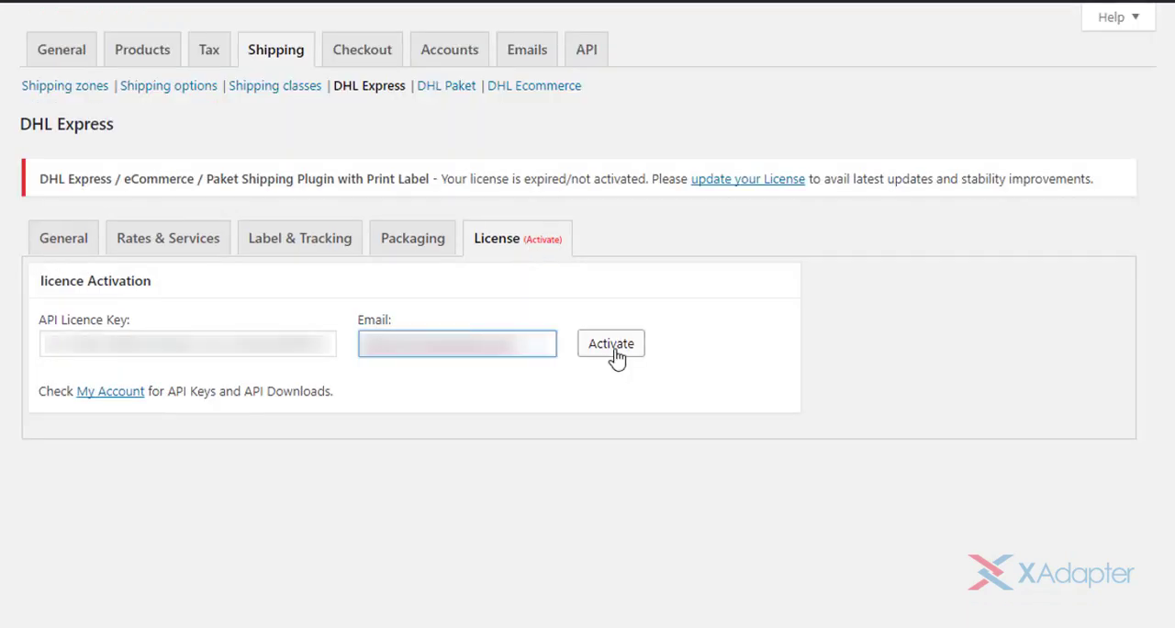
click(615, 353)
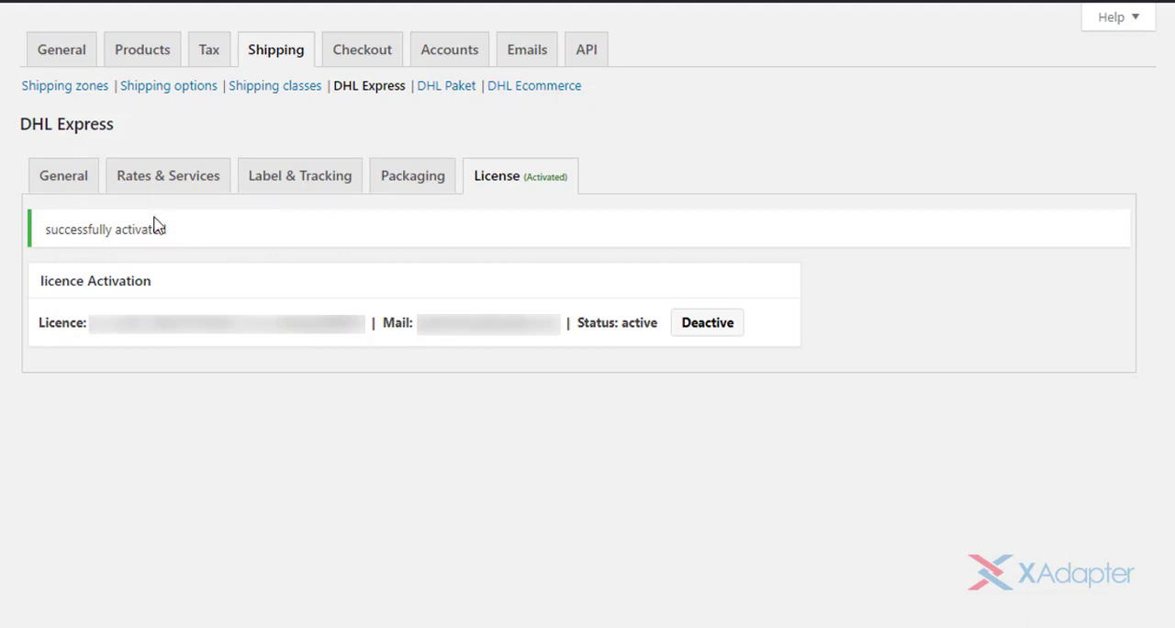
- Return to the general DHL Express settings and unlock the account credentials for editing
click(74, 187)
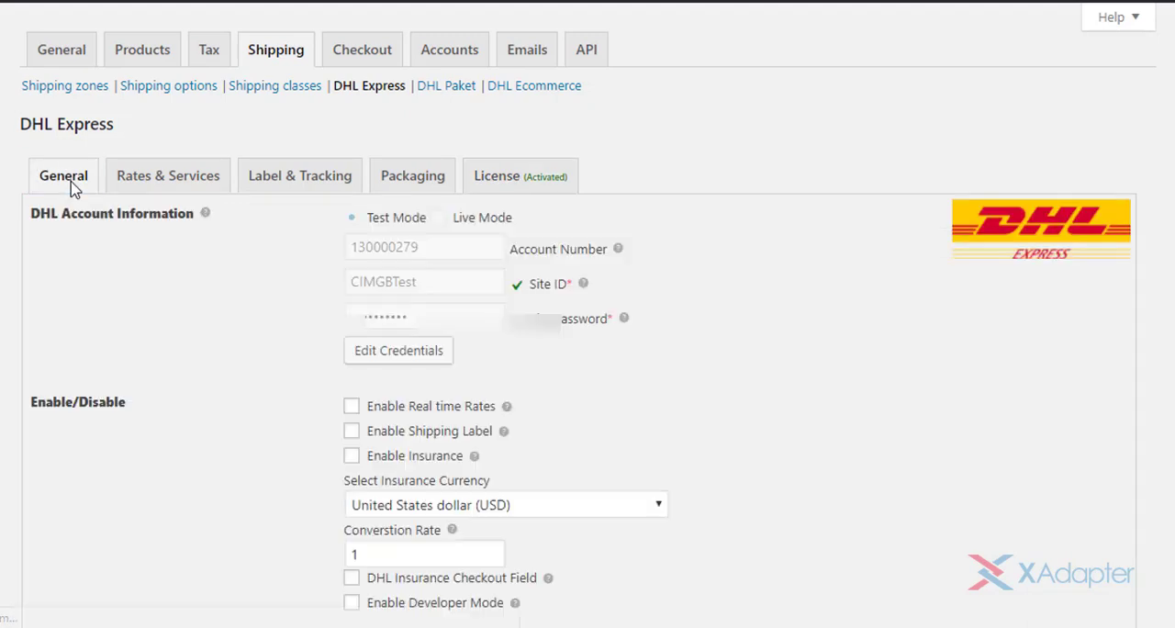
scroll(1162, 175, down, 2)
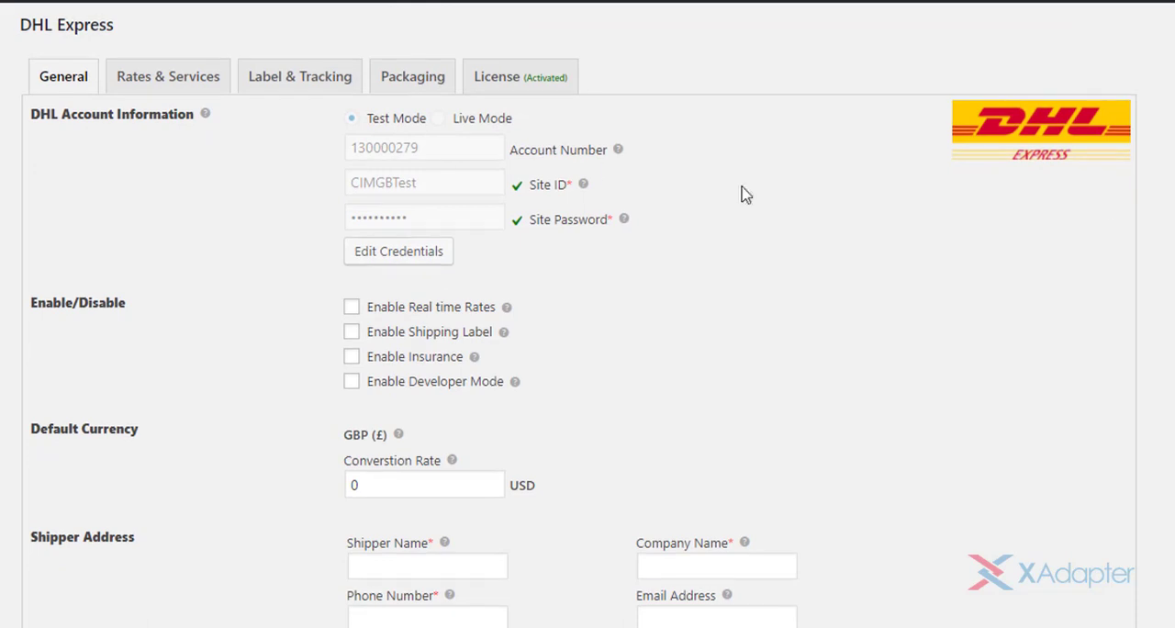
click(409, 259)
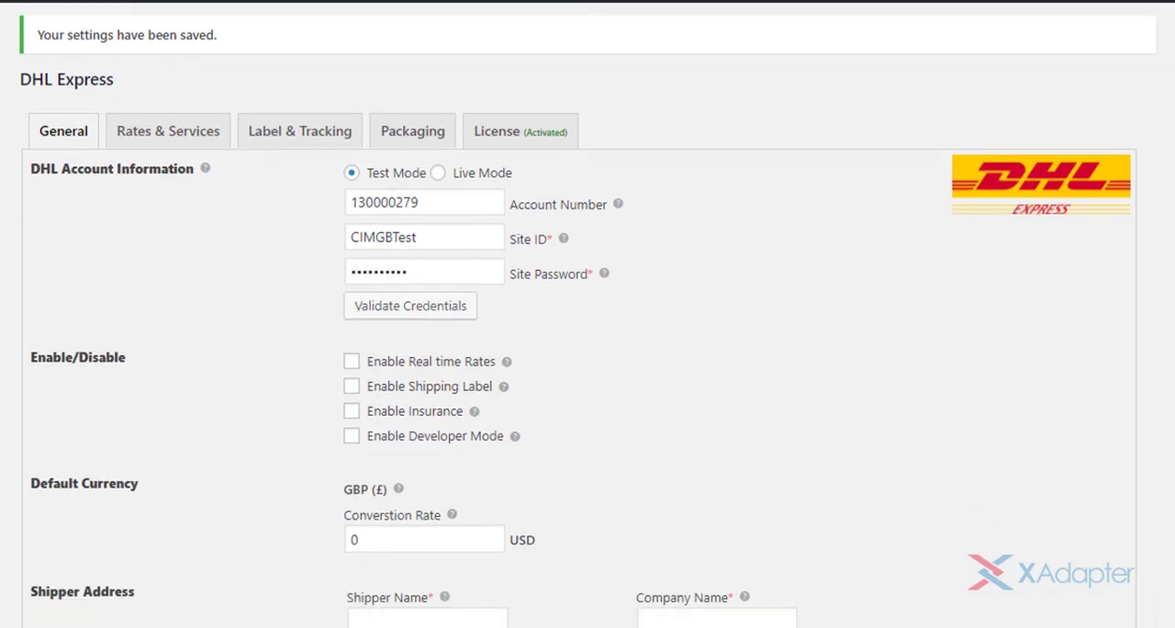
scroll(587, 312, down, 1)
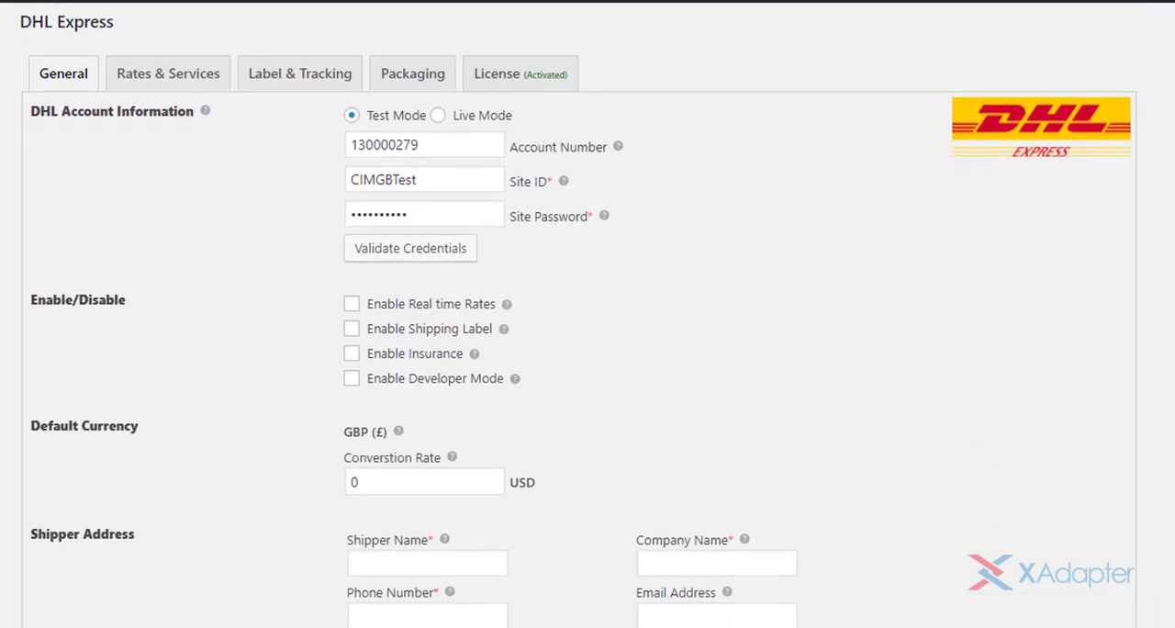
- Examine the Account Number, Site ID and Site Password fields of the DHL account information
click(469, 148)
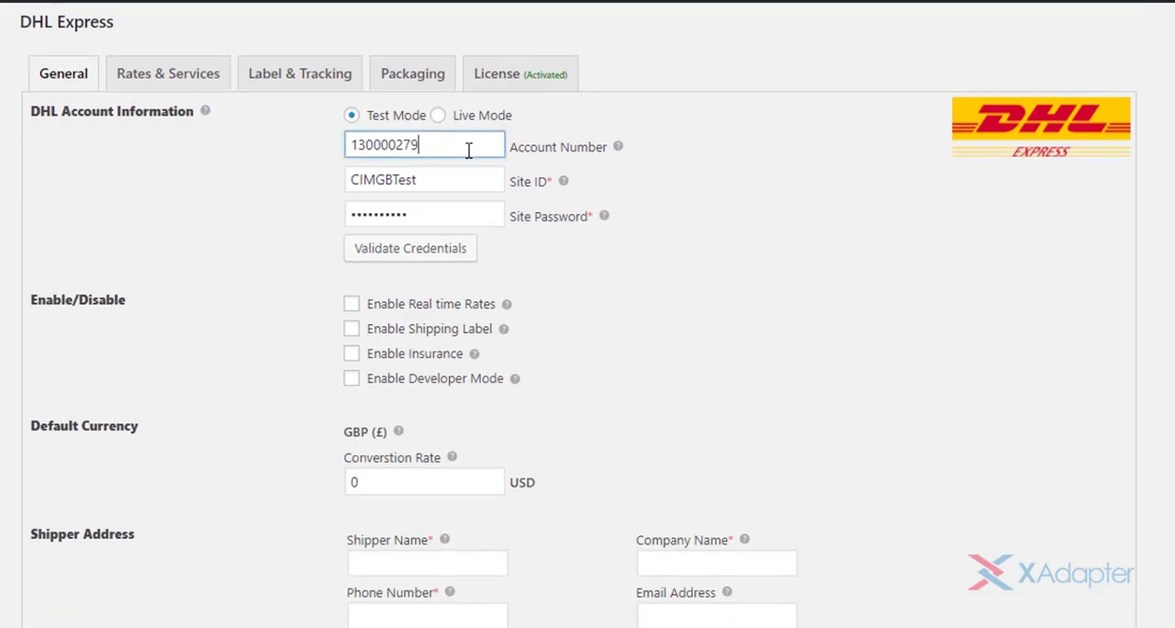
click(470, 178)
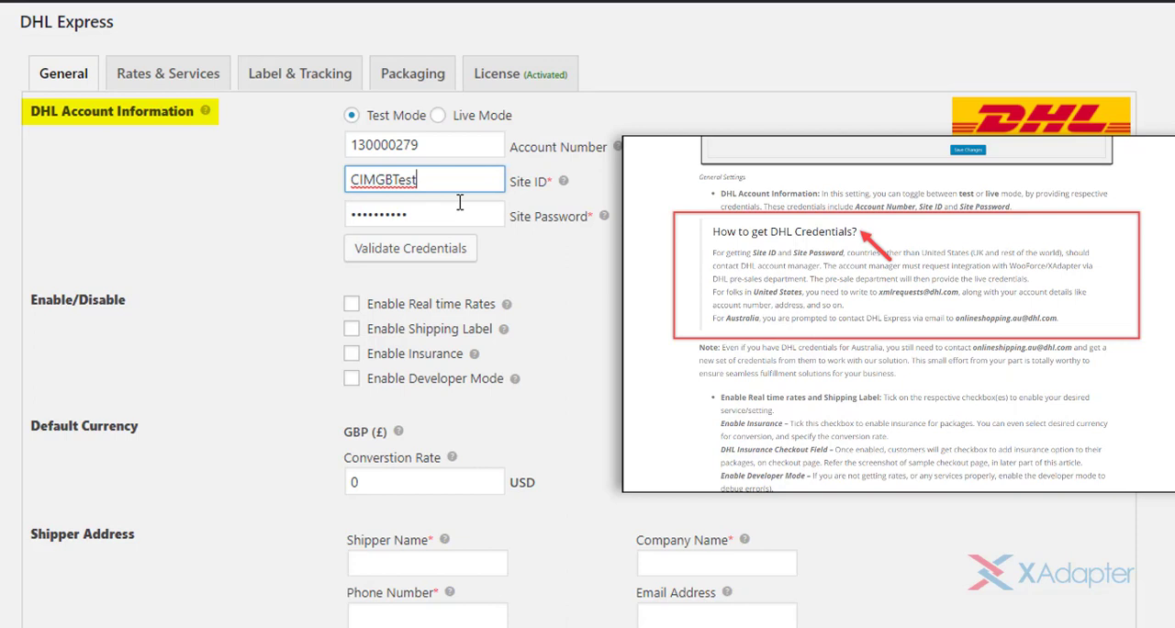
click(460, 150)
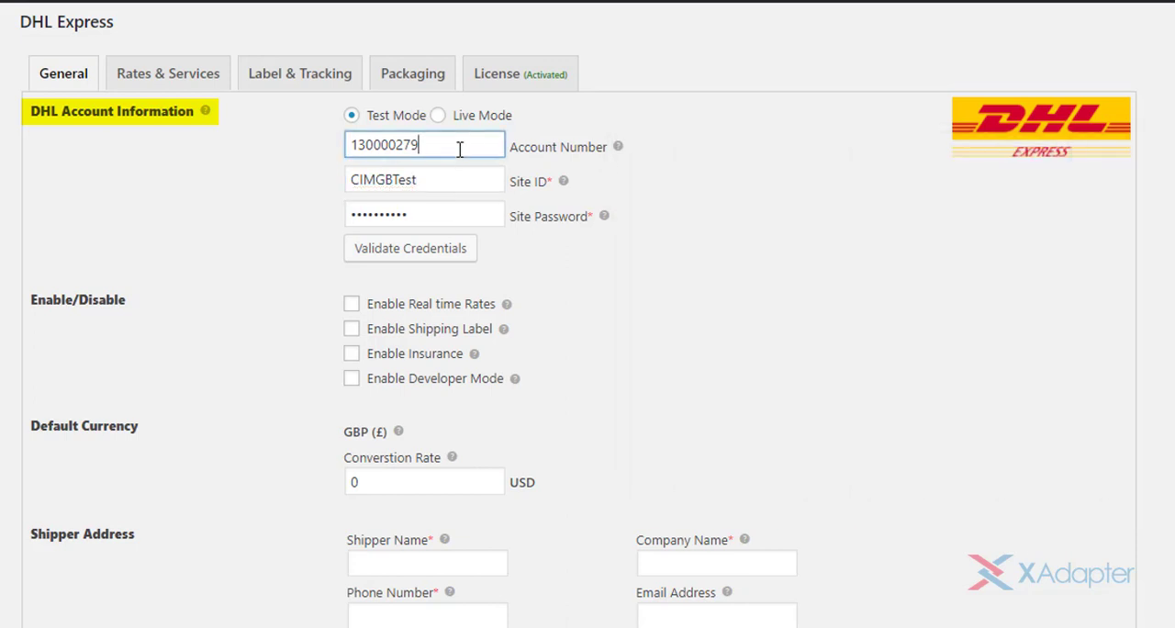
click(457, 181)
click(460, 214)
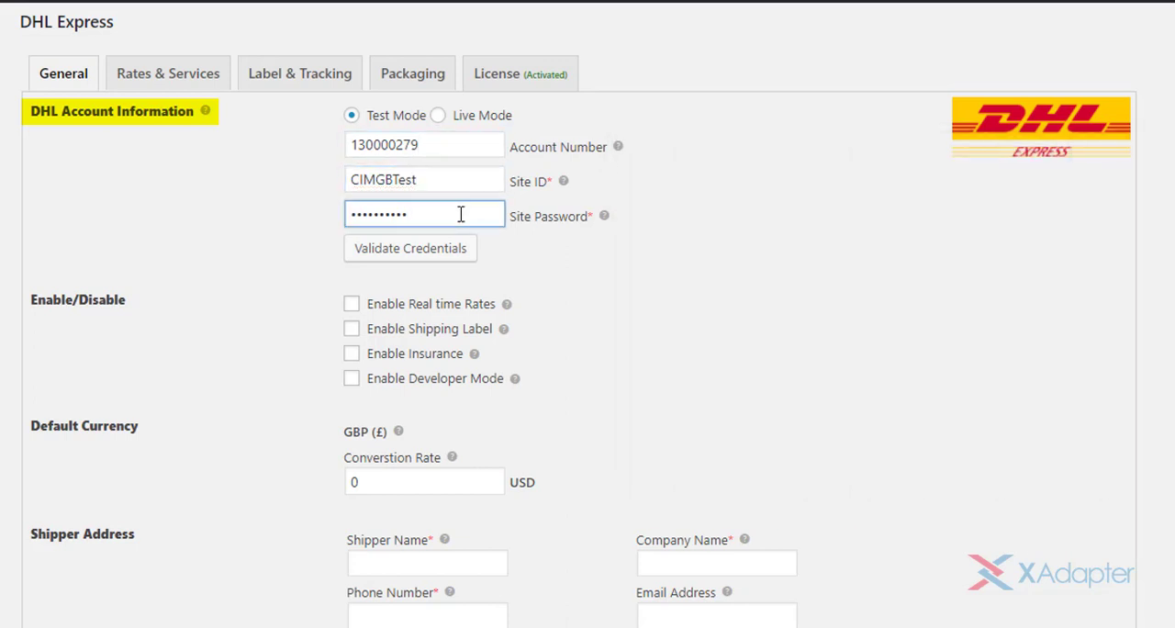
- Select Test Mode for the DHL account, check its credential fields and validate the credentials
click(438, 116)
click(349, 117)
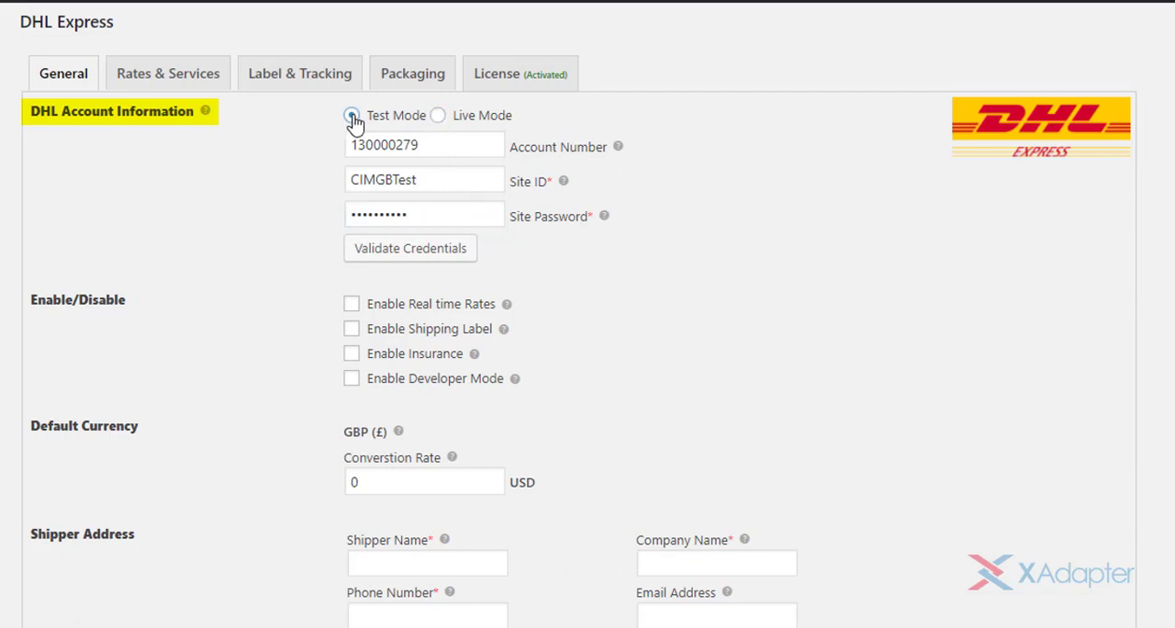
click(445, 136)
click(449, 181)
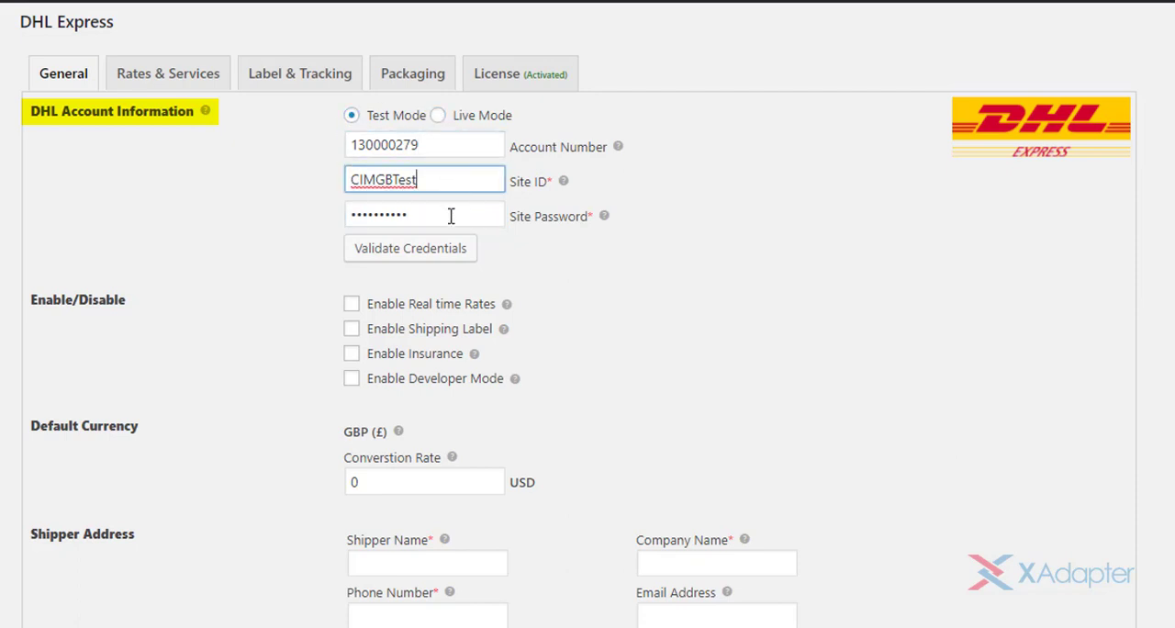
click(451, 216)
click(451, 181)
click(450, 209)
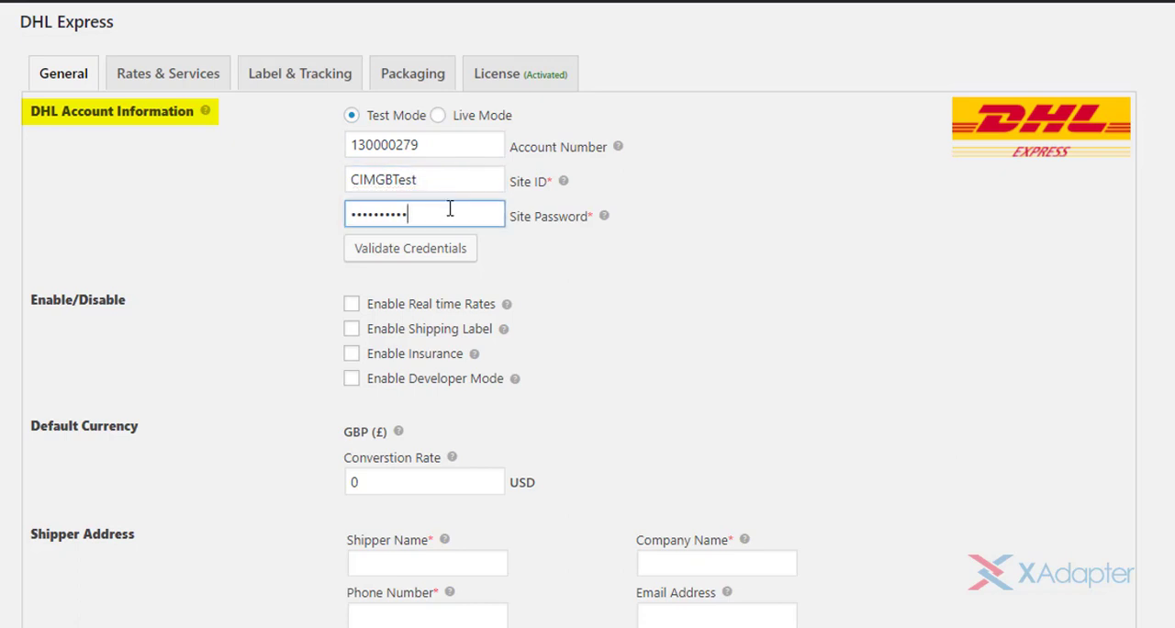
click(412, 254)
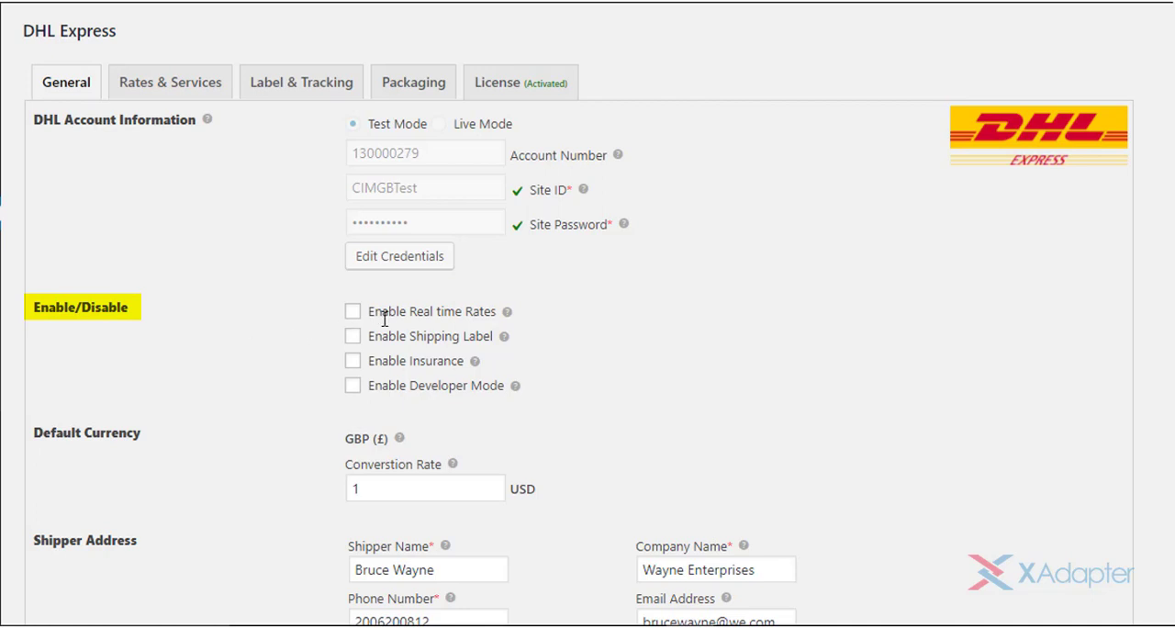
- Enable real time rates and shipping labels for DHL Express
drag(367, 311, 514, 316)
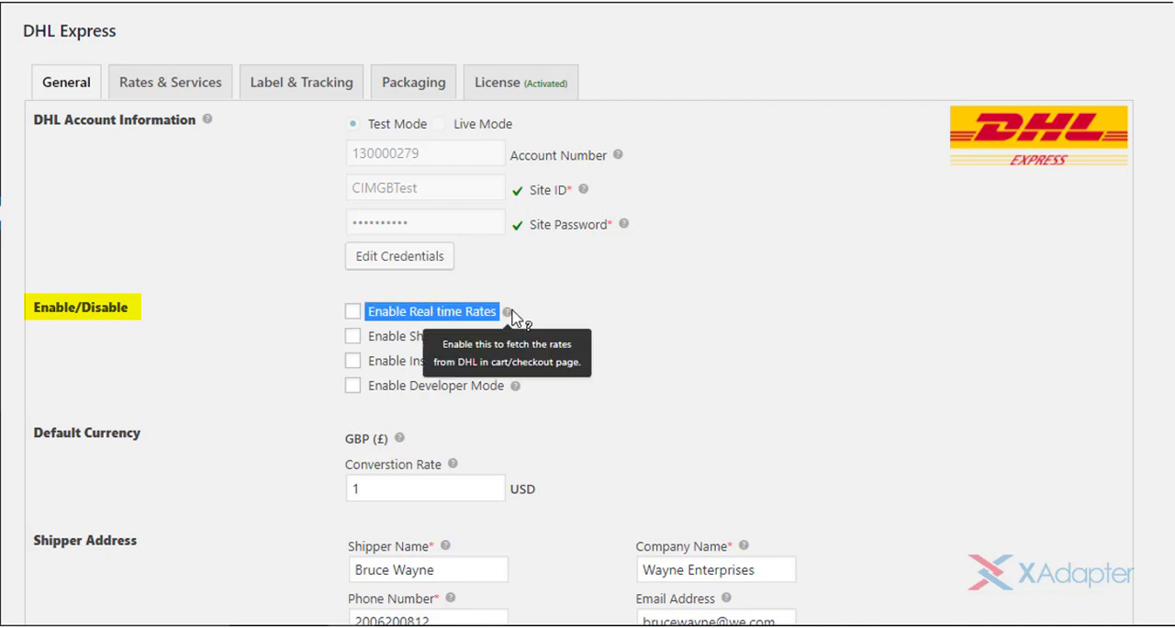
click(353, 313)
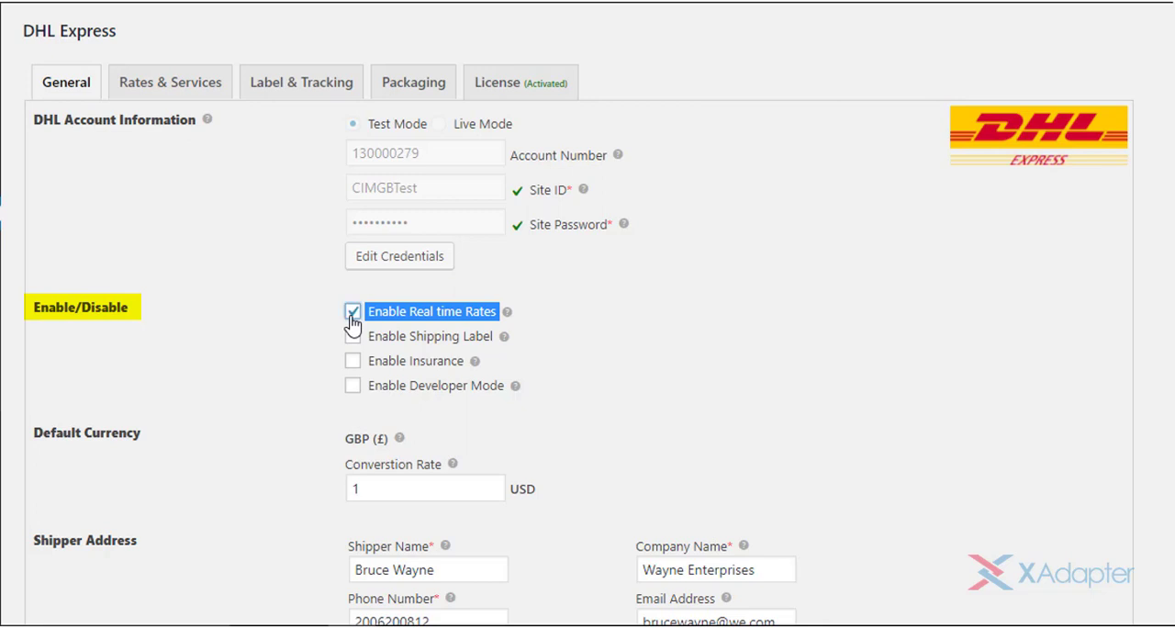
drag(367, 333, 504, 334)
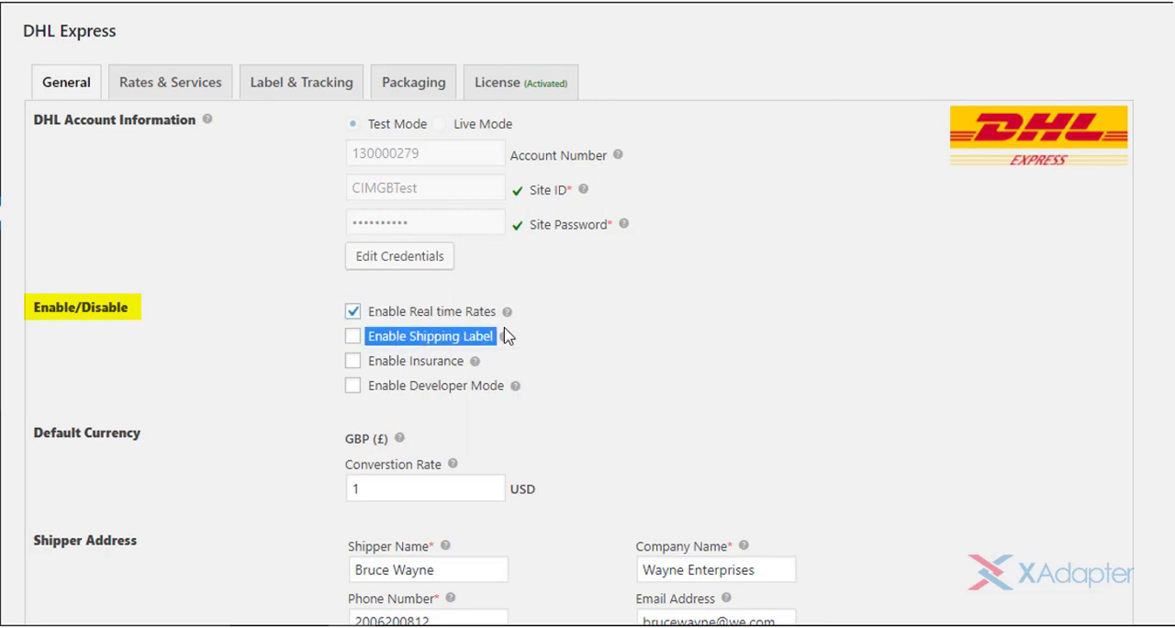
mouse_move(507, 343)
click(356, 344)
- Enable insurance for DHL Express shipments
drag(369, 360, 485, 371)
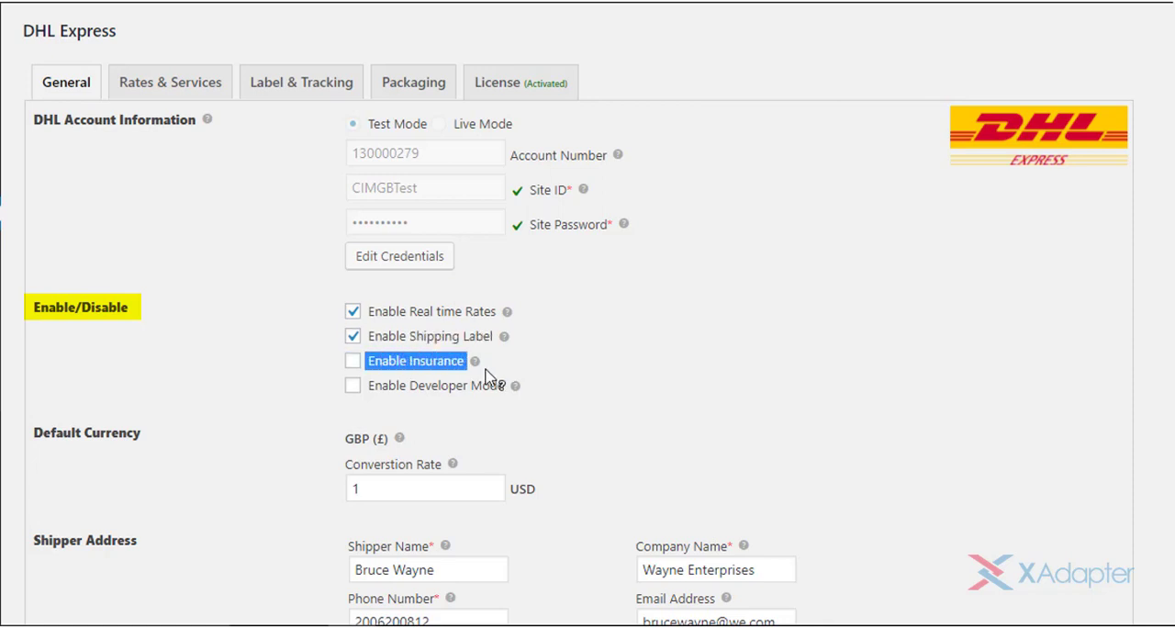
click(353, 362)
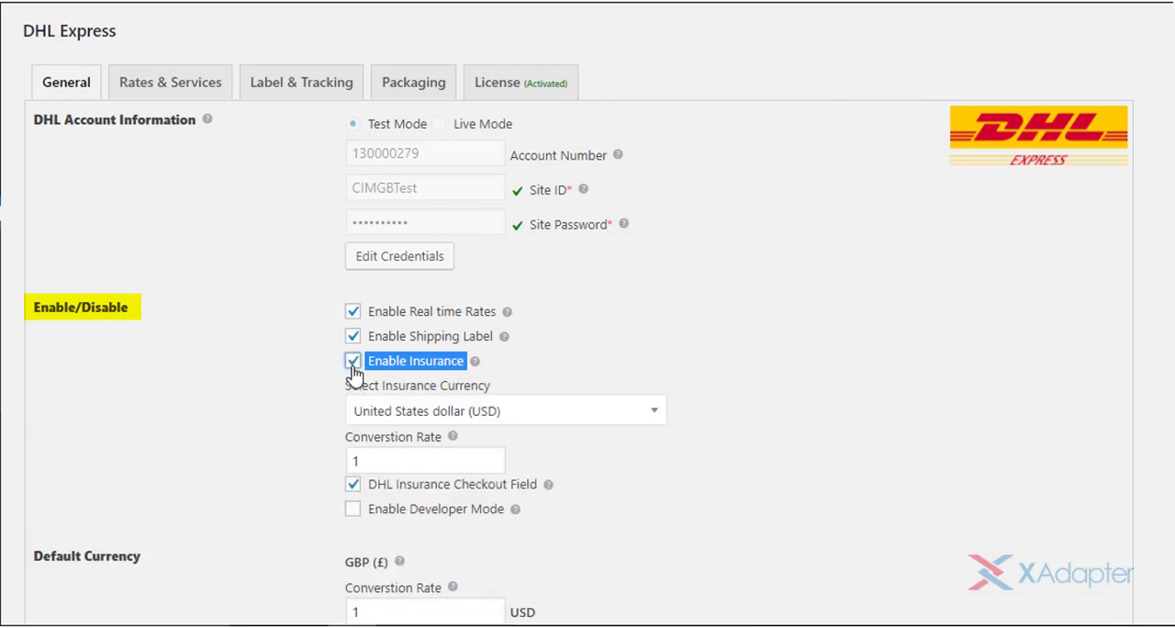
click(523, 369)
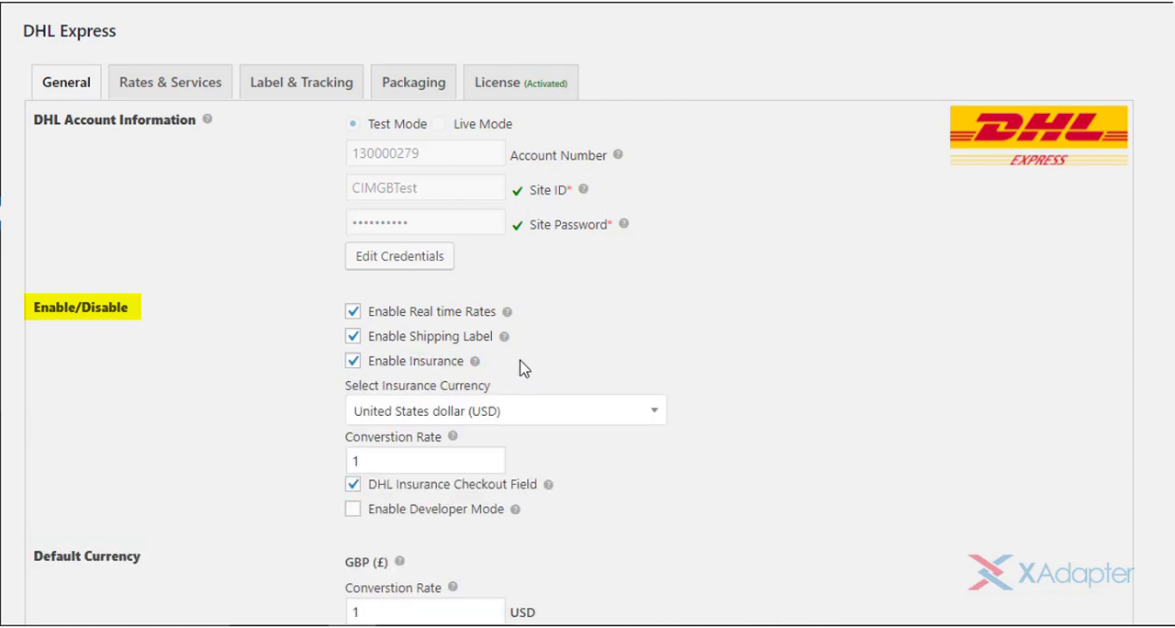
- Examine the insurance currency choices, the conversion rate and the DHL Insurance Checkout Field option
click(589, 418)
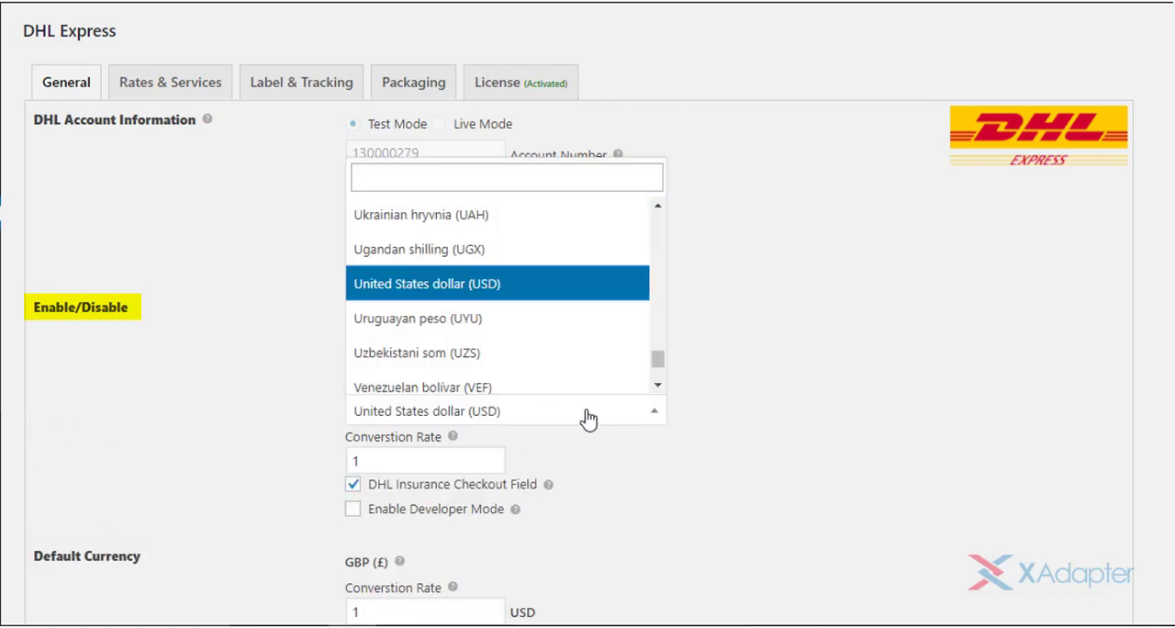
click(569, 413)
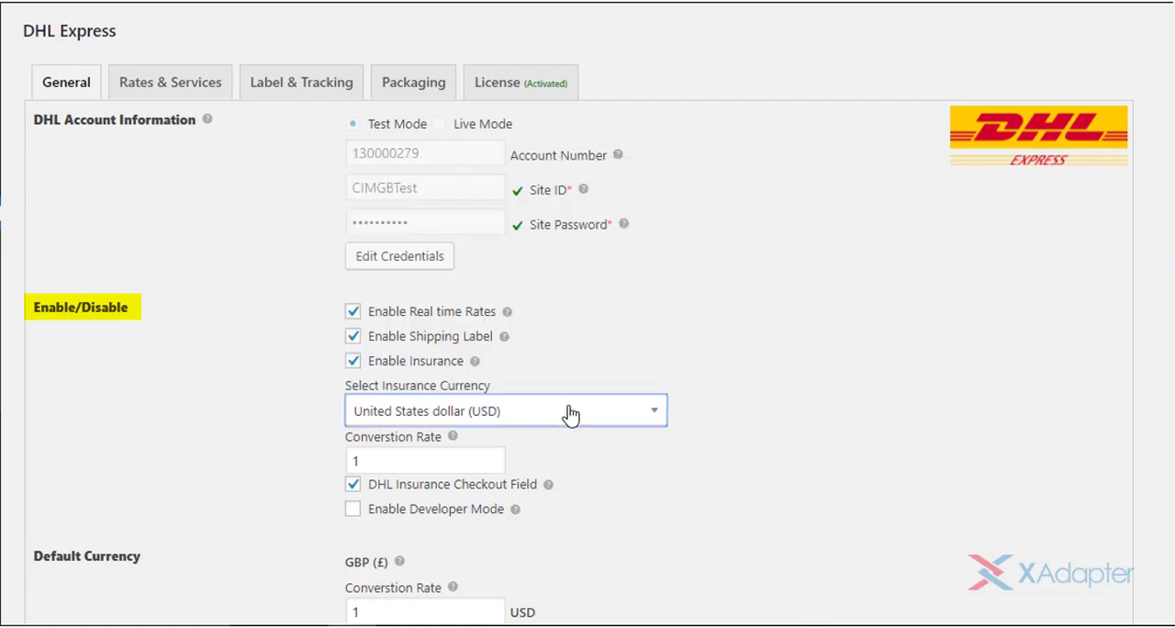
click(431, 462)
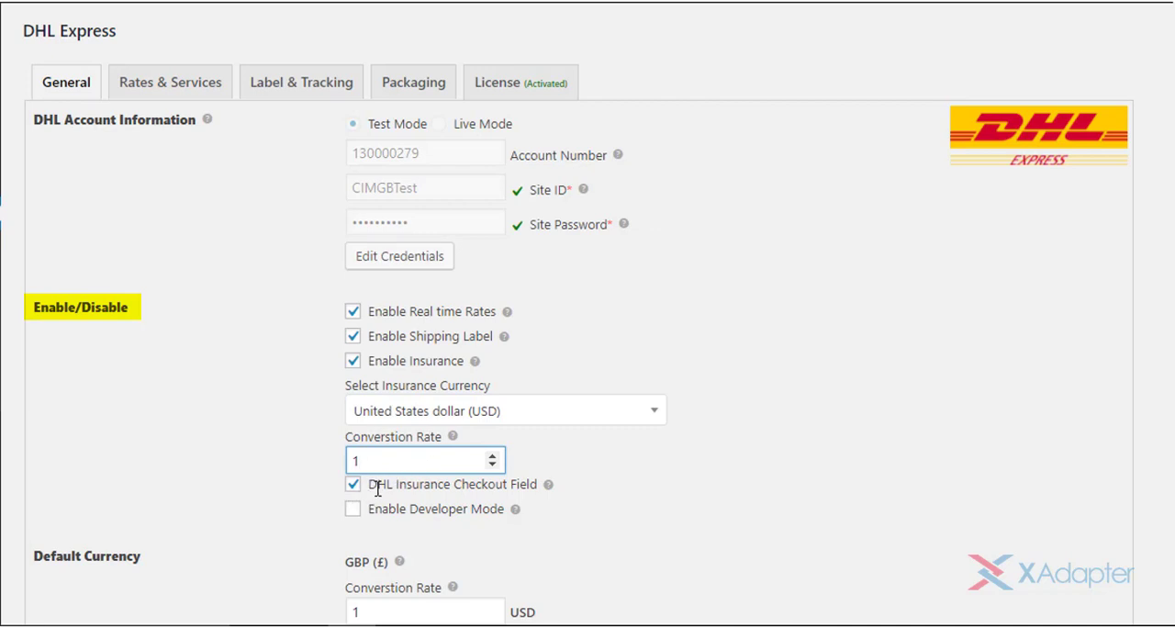
drag(540, 484, 342, 493)
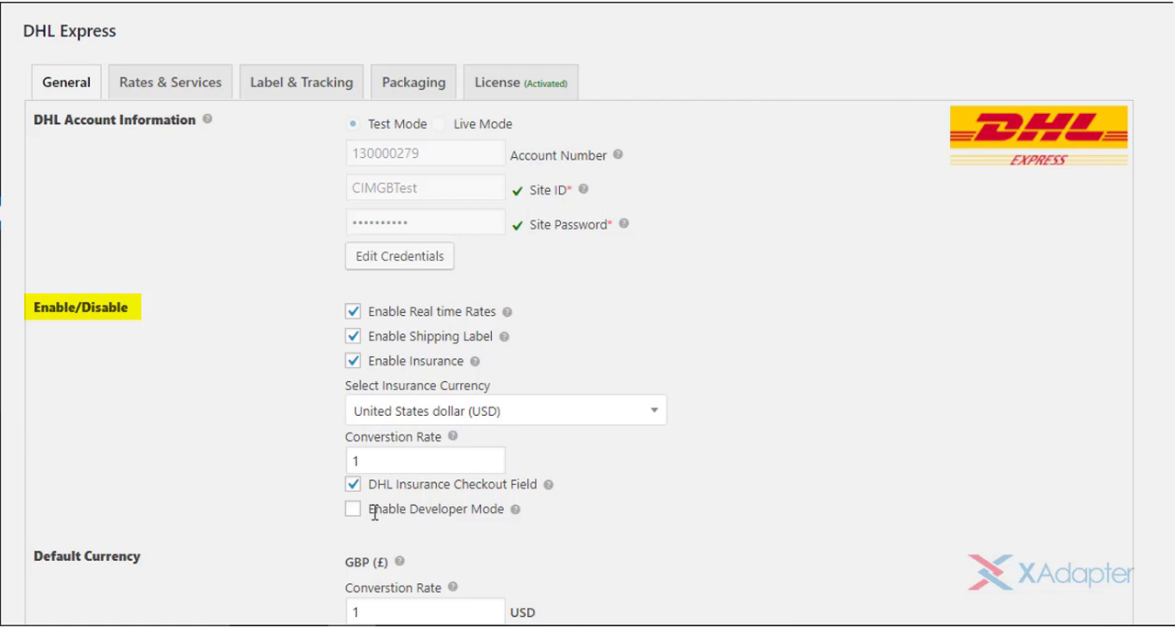
- Try enabling Developer Mode for DHL Express, and switch it off again
click(354, 511)
drag(369, 511, 537, 512)
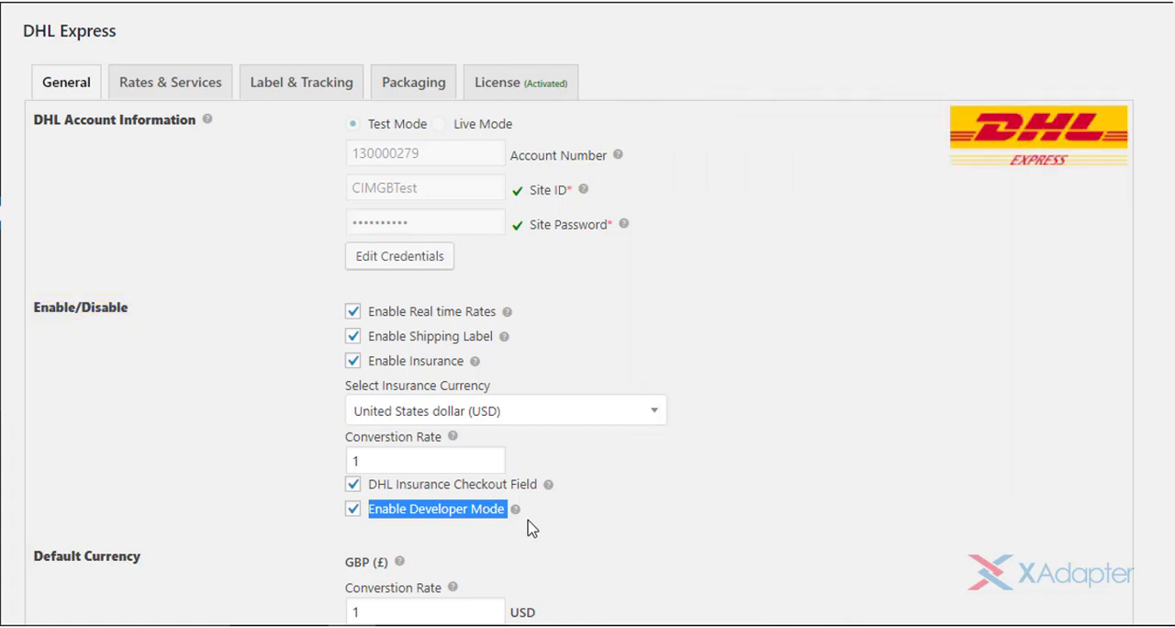
click(422, 510)
- Try raising the default currency's conversion rate to USD, and return it to 1
scroll(1167, 547, down, 5)
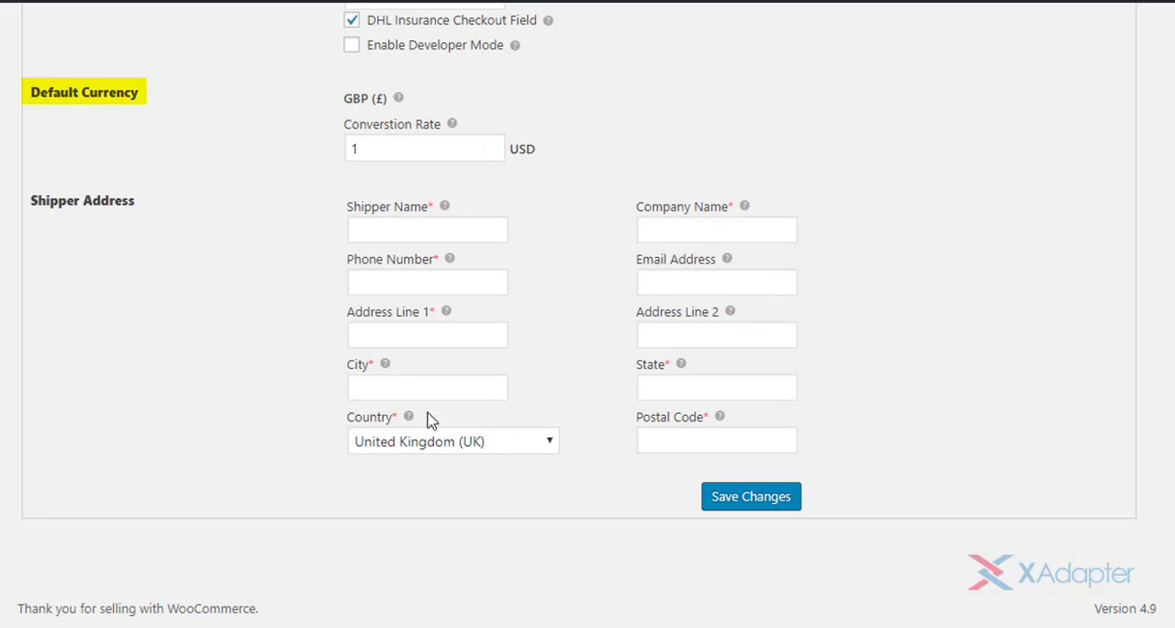
click(407, 154)
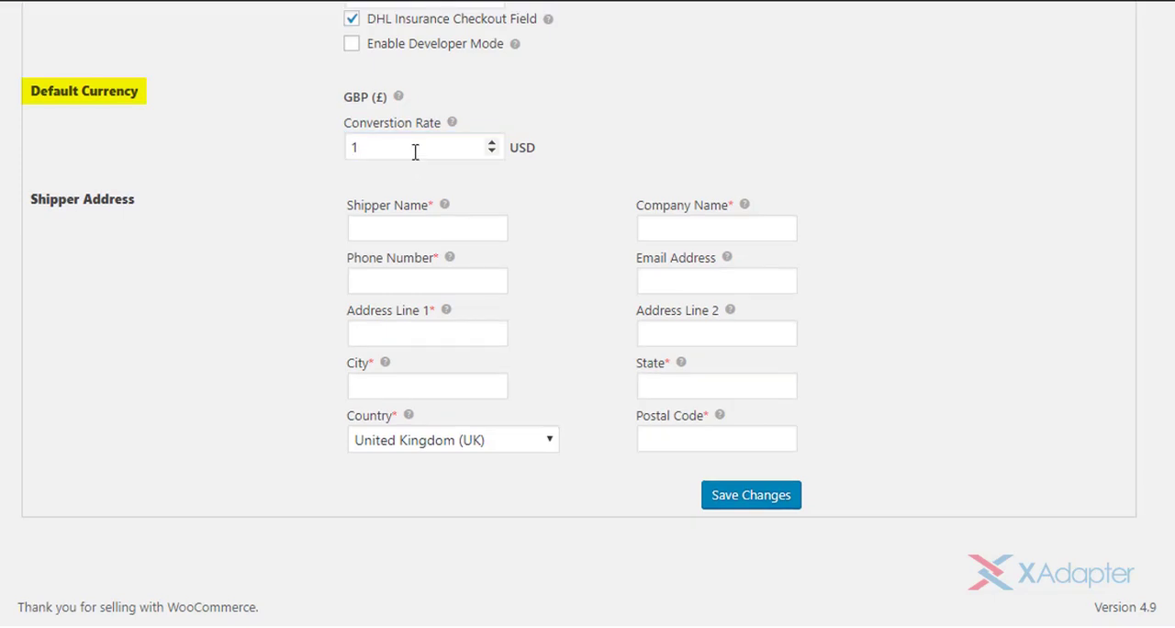
click(415, 151)
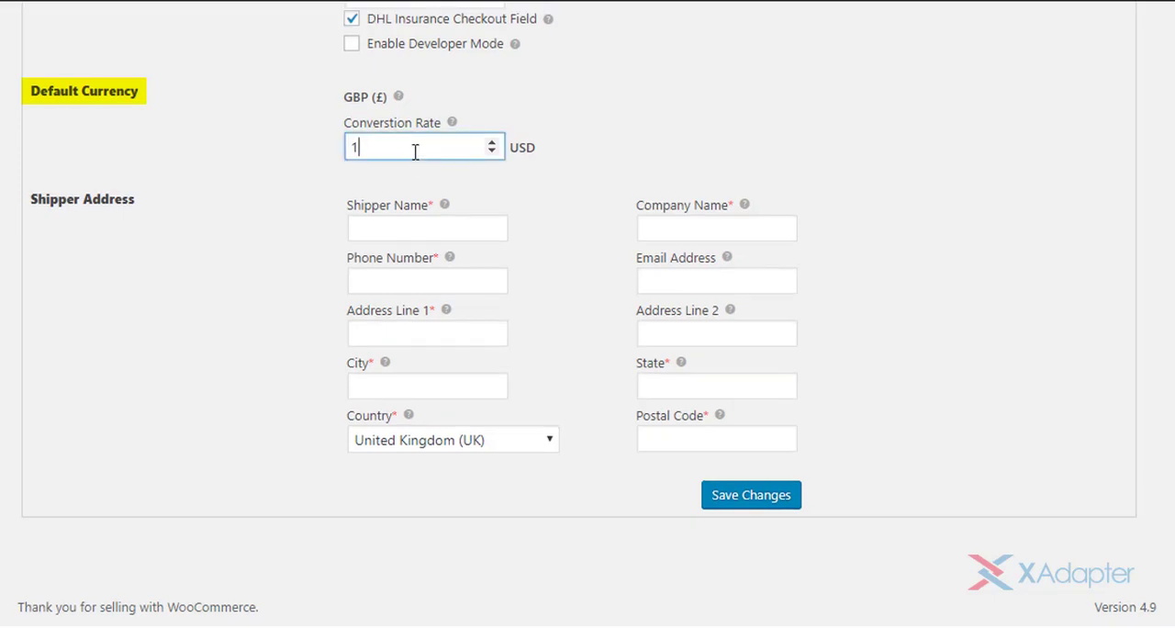
click(492, 143)
click(492, 143)
click(492, 153)
click(492, 152)
click(546, 163)
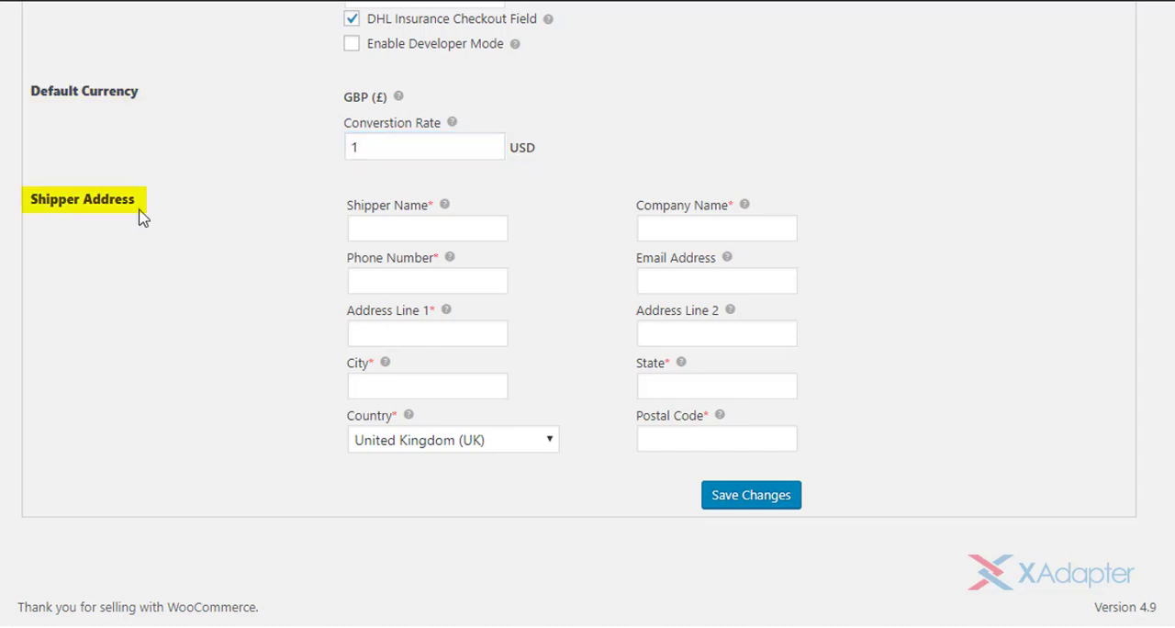
- Enter the shipper's name, the company name Wayne Enterprises, the phone number and the email address
click(500, 228)
text(Bruc)
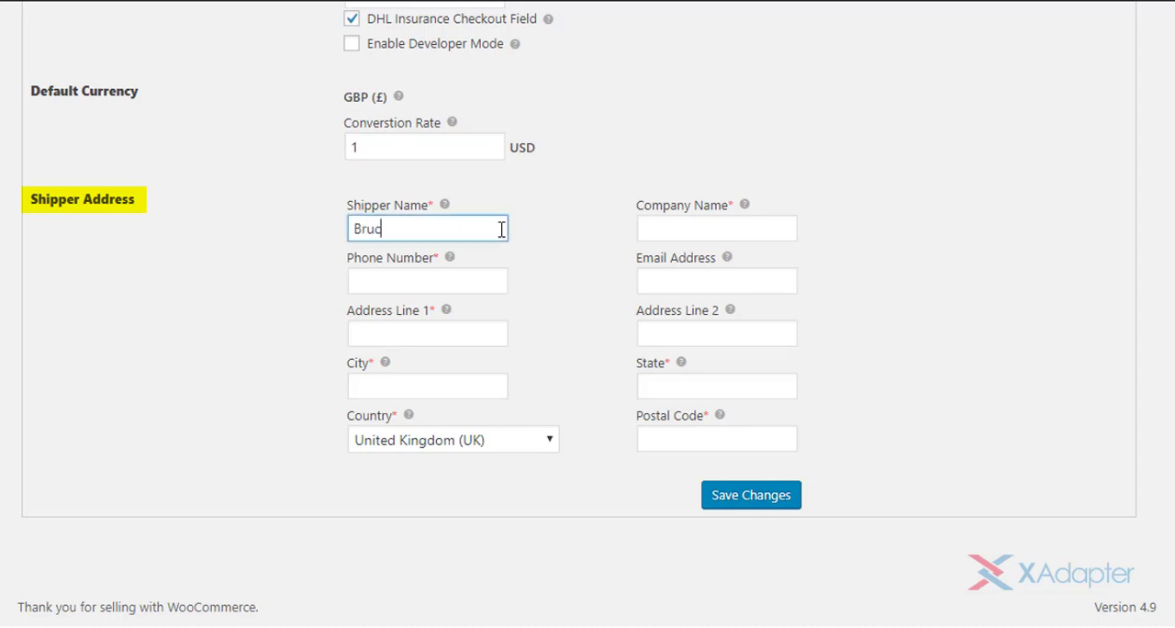
text(e Wayne)
click(695, 229)
text(Wayne Enterprises)
click(492, 281)
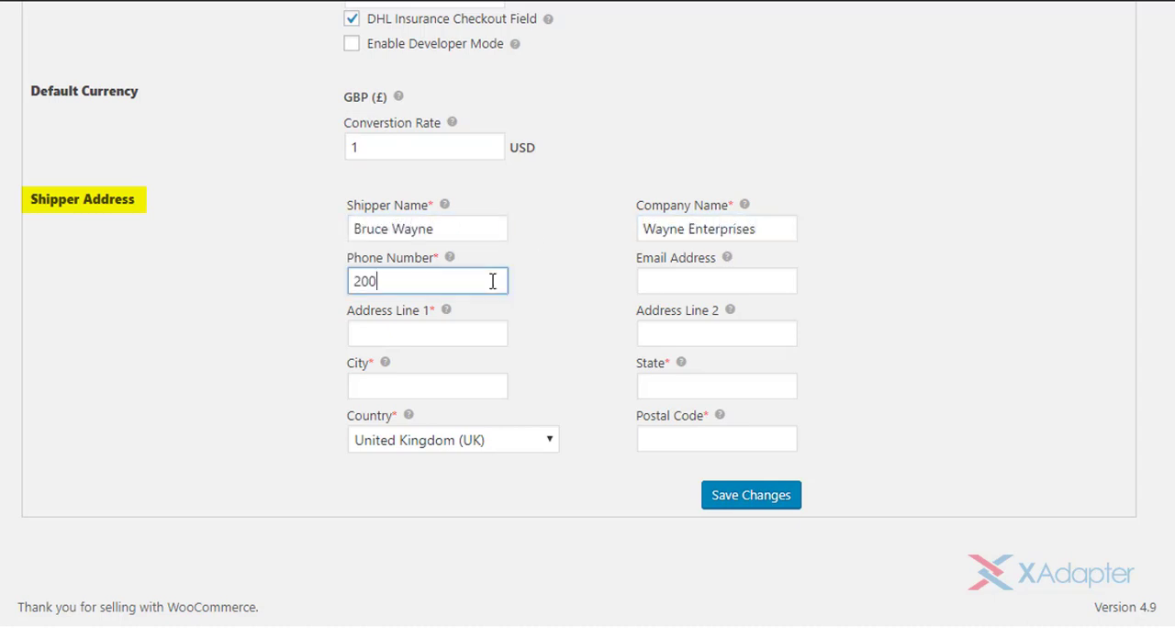
click(783, 280)
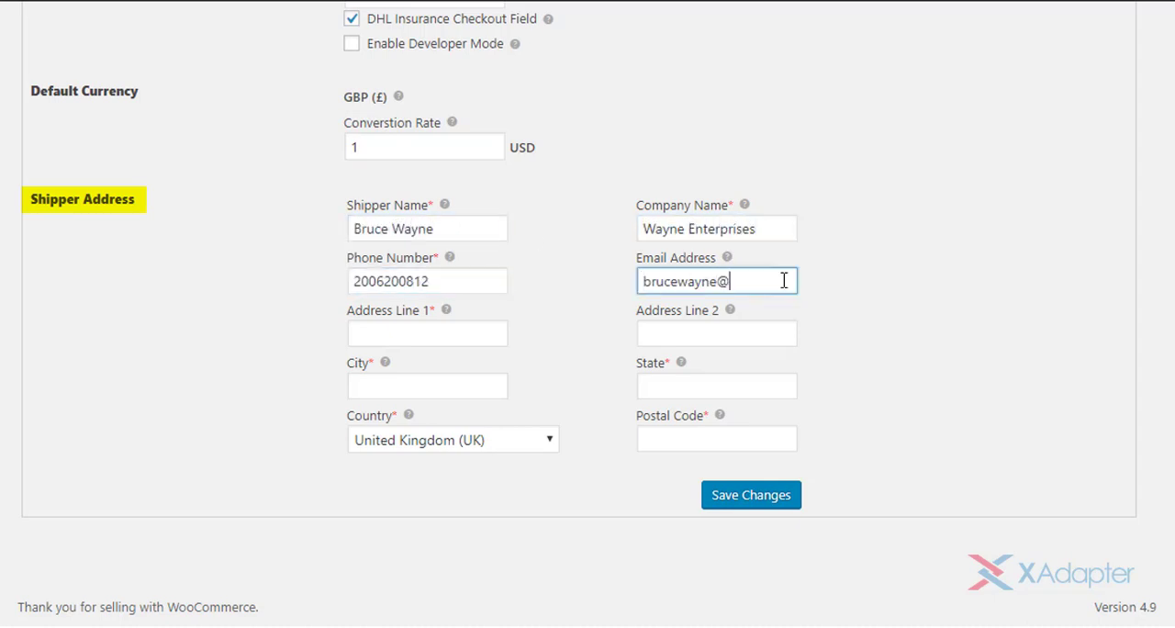
- Enter both address lines and the city in the shipper address
click(498, 334)
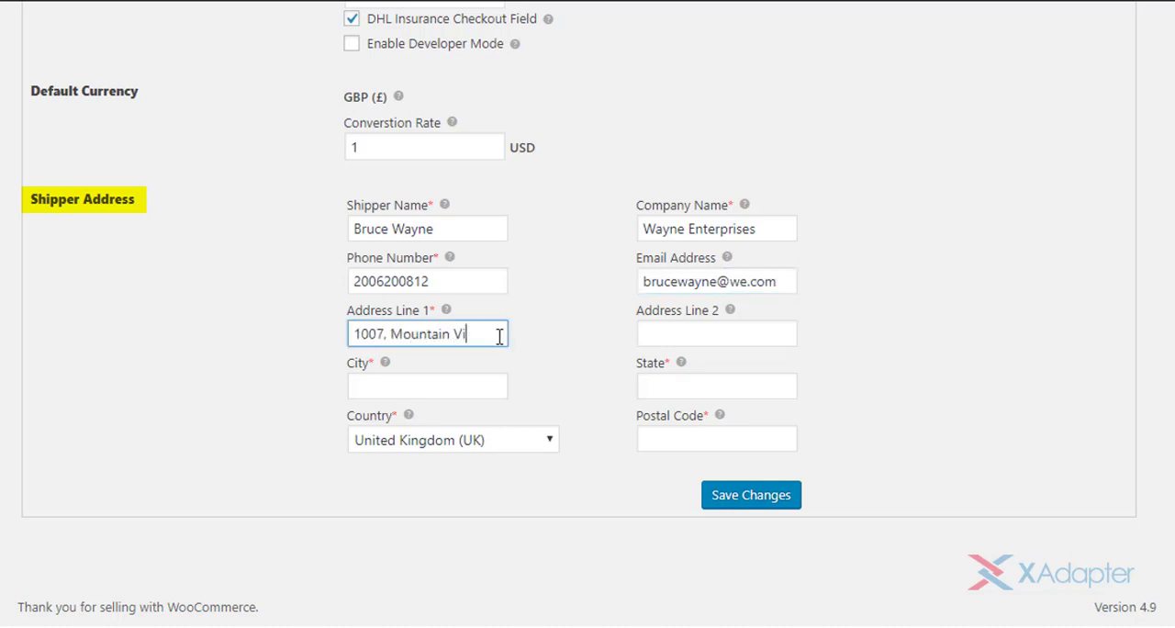
click(792, 327)
text(Wayne Towers)
click(497, 387)
text(London)
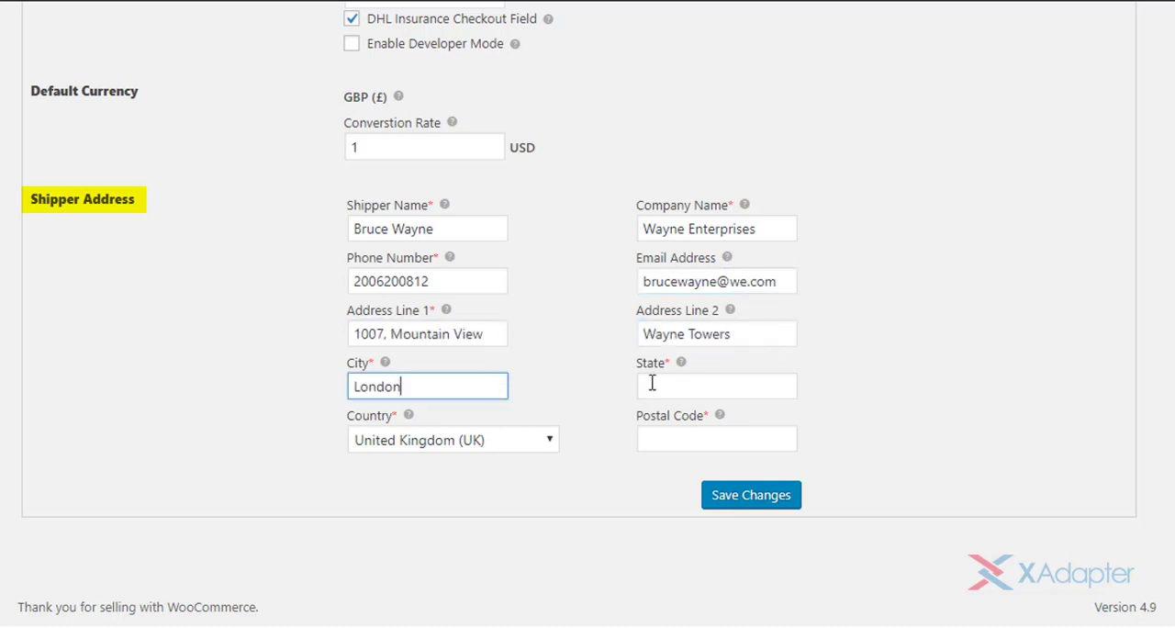
- Complete the shipper address with the state and postal code, and save the general settings
click(652, 384)
text(LO)
click(787, 432)
text(WC1E)
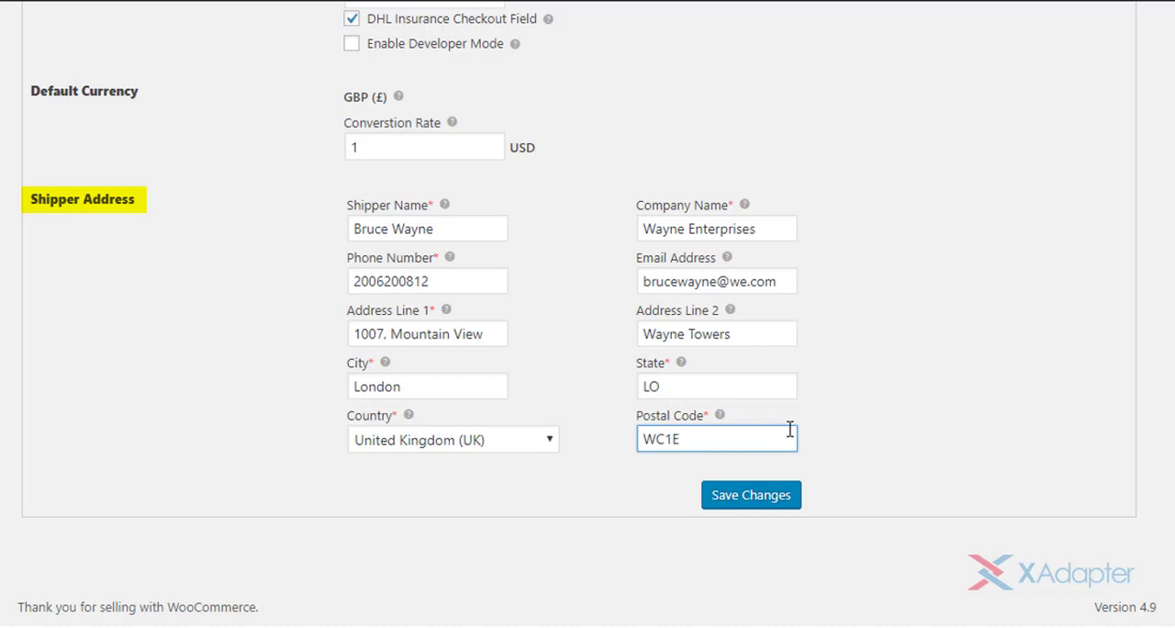
text(7HU)
click(855, 466)
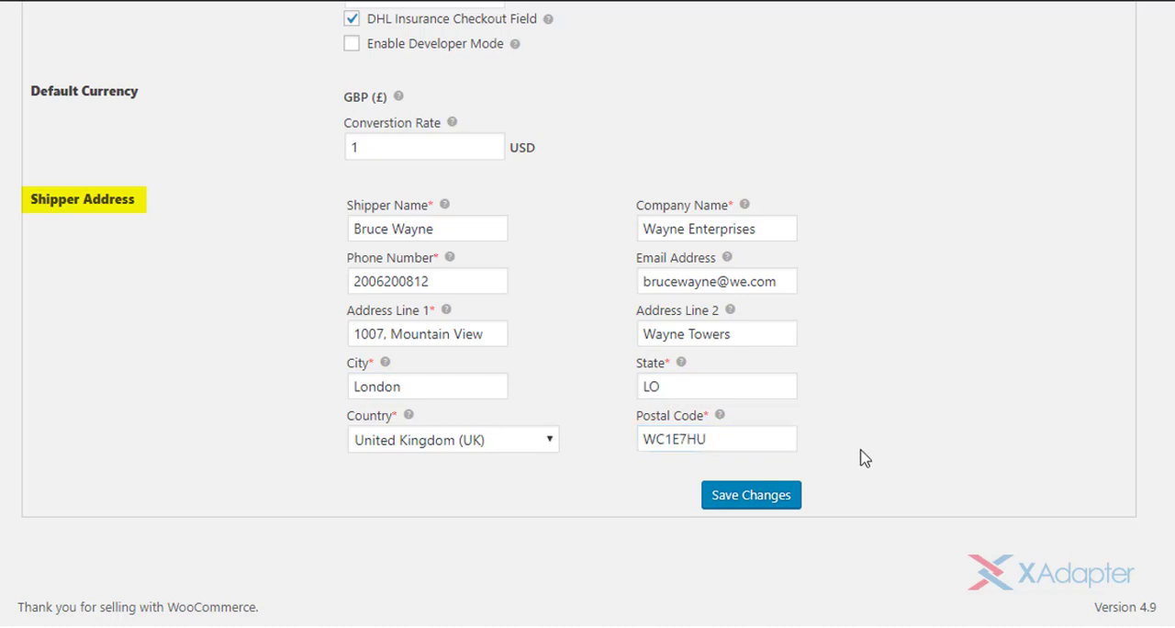
click(752, 500)
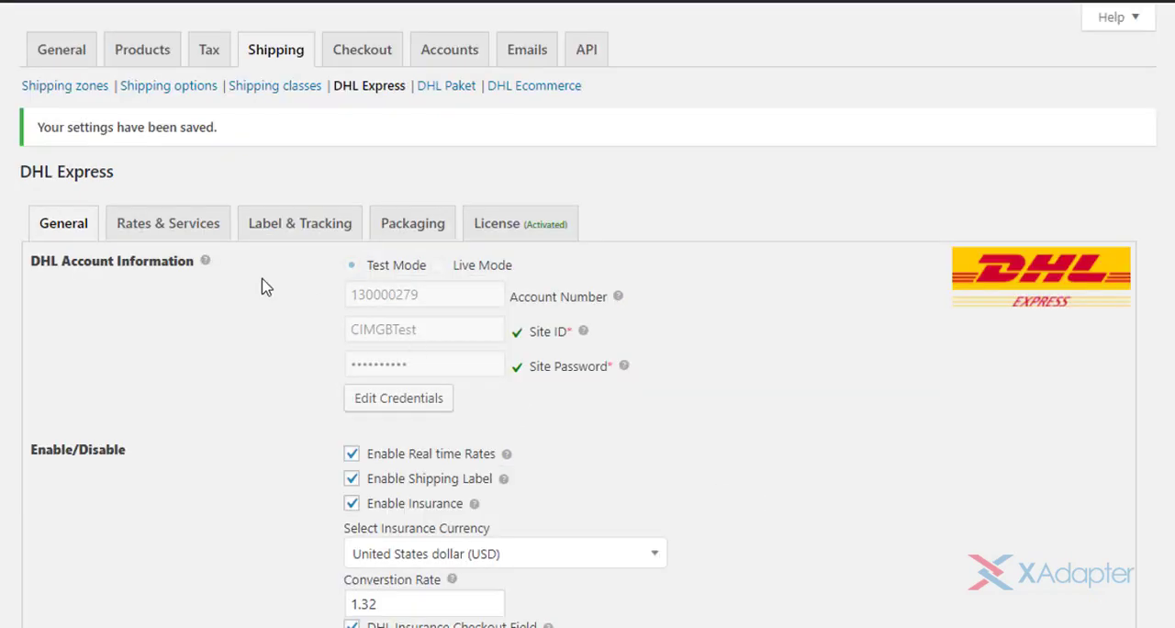
- Enable Show Delivery Time and Show DHL Account Rates in the rates and services settings
click(224, 231)
scroll(588, 367, down, 1)
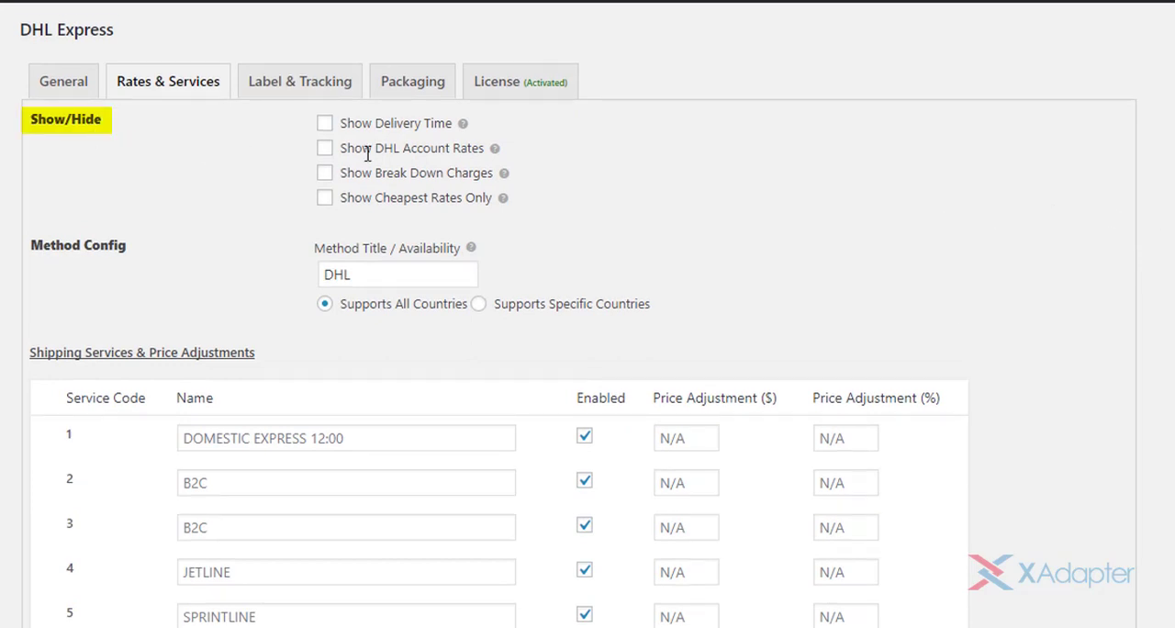
drag(342, 125, 462, 123)
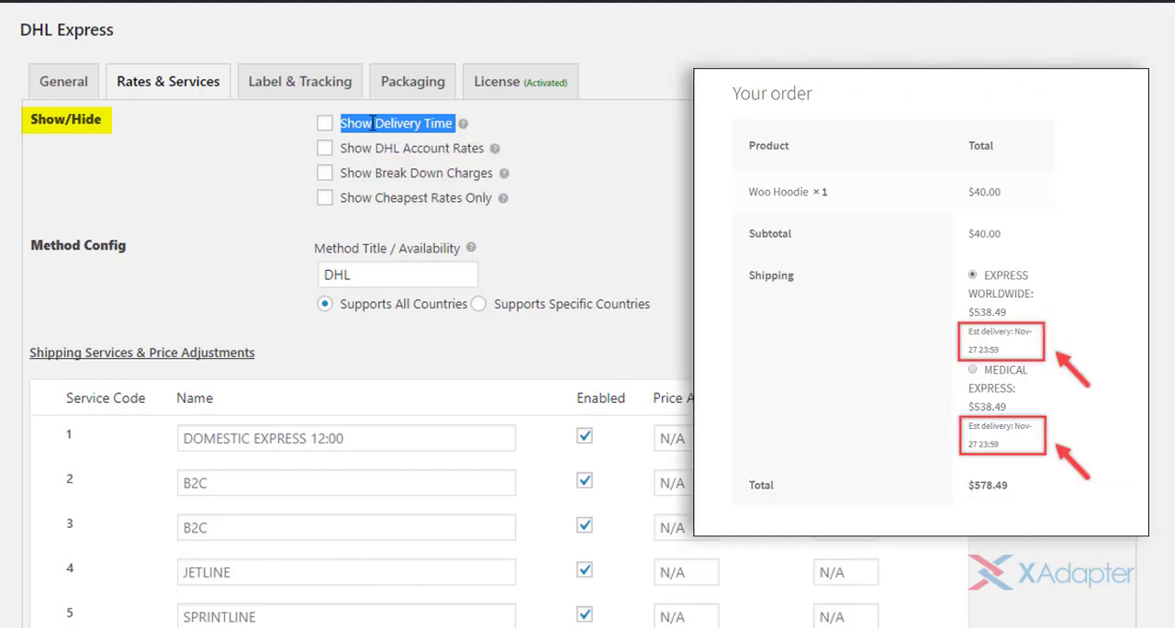
click(325, 126)
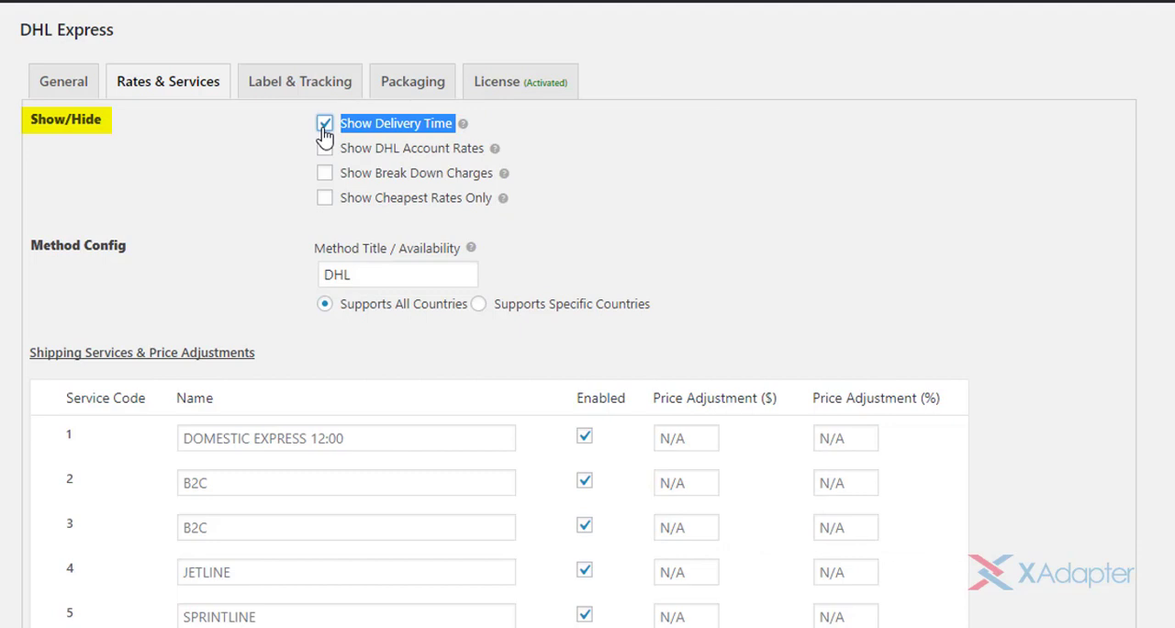
click(340, 146)
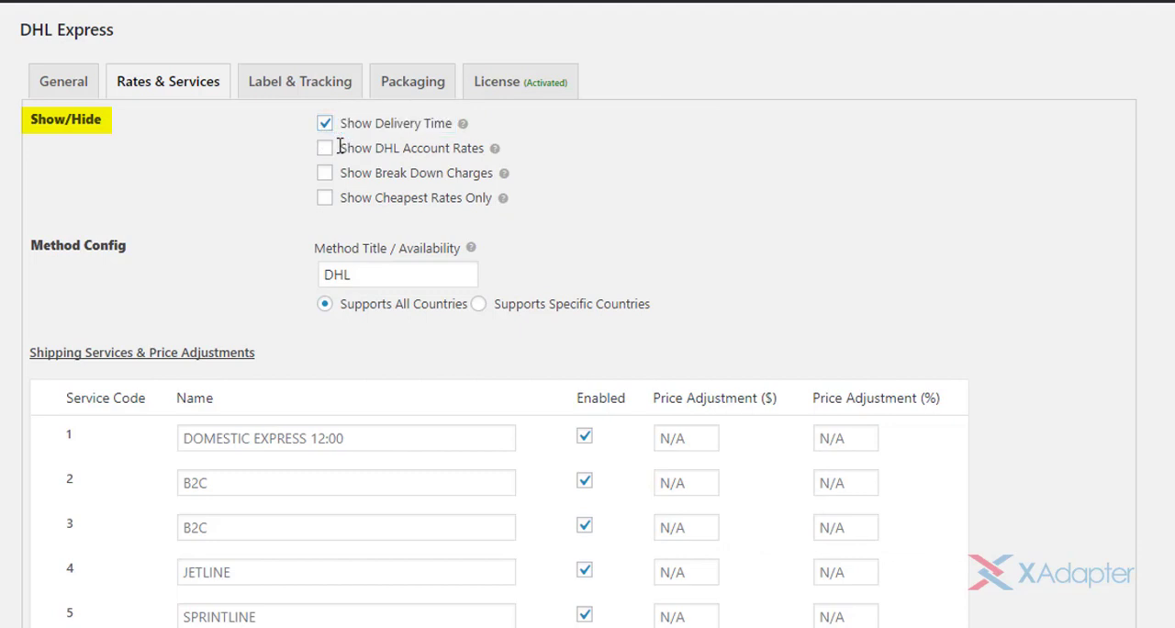
drag(340, 147, 485, 149)
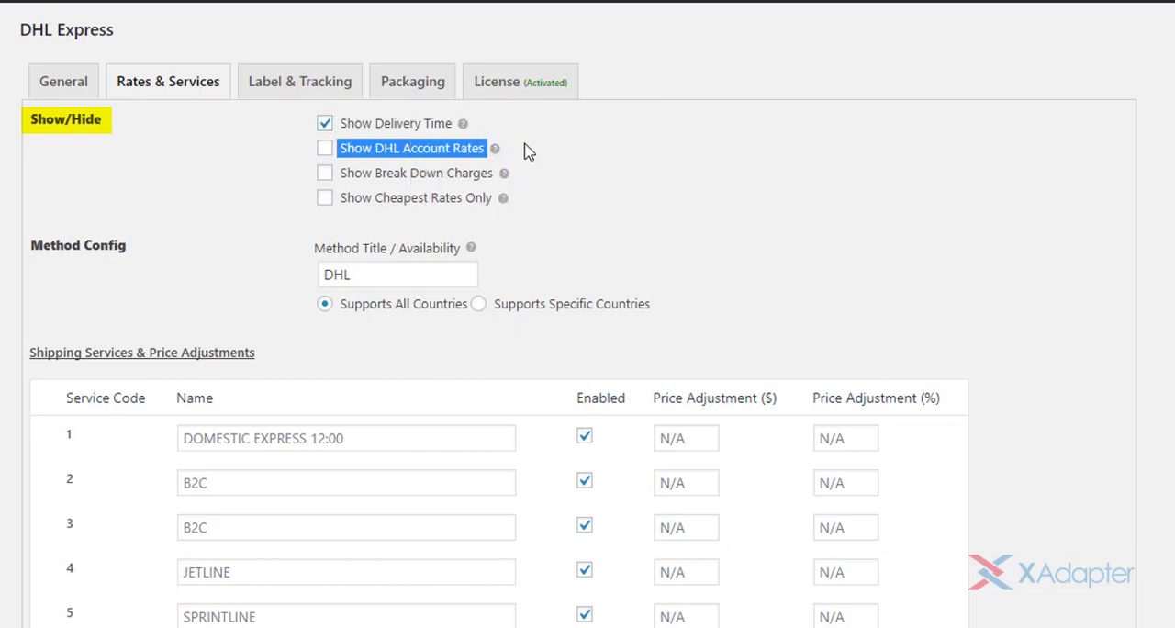
click(324, 151)
click(530, 160)
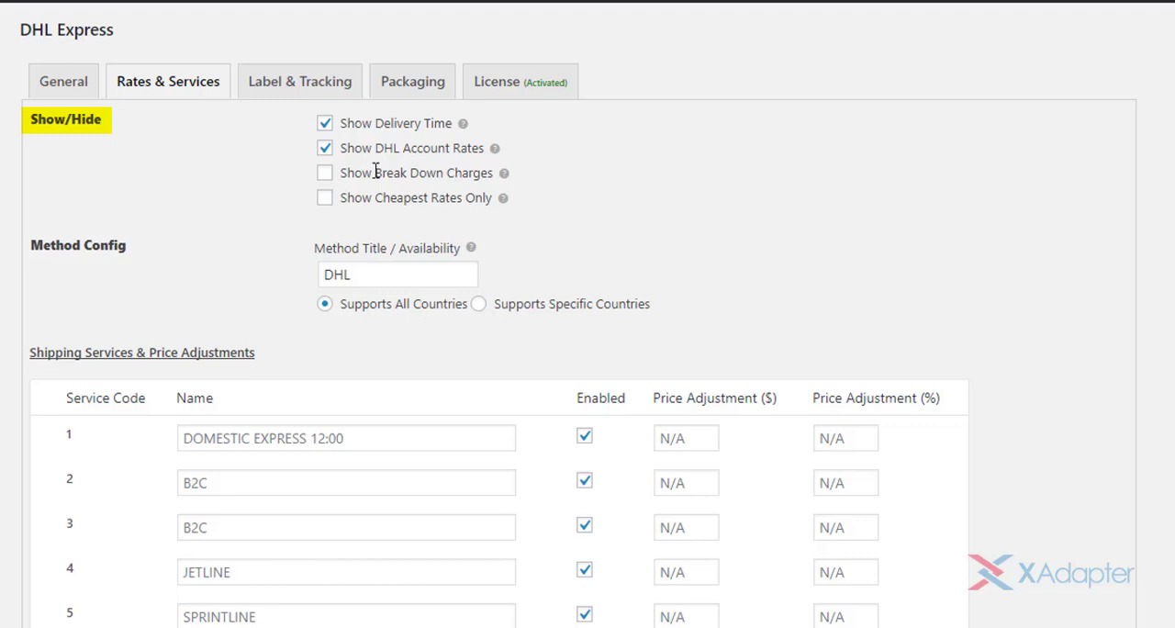
- Enable Show Break Down Charges and Show Cheapest Rates Only for the DHL rates
click(327, 174)
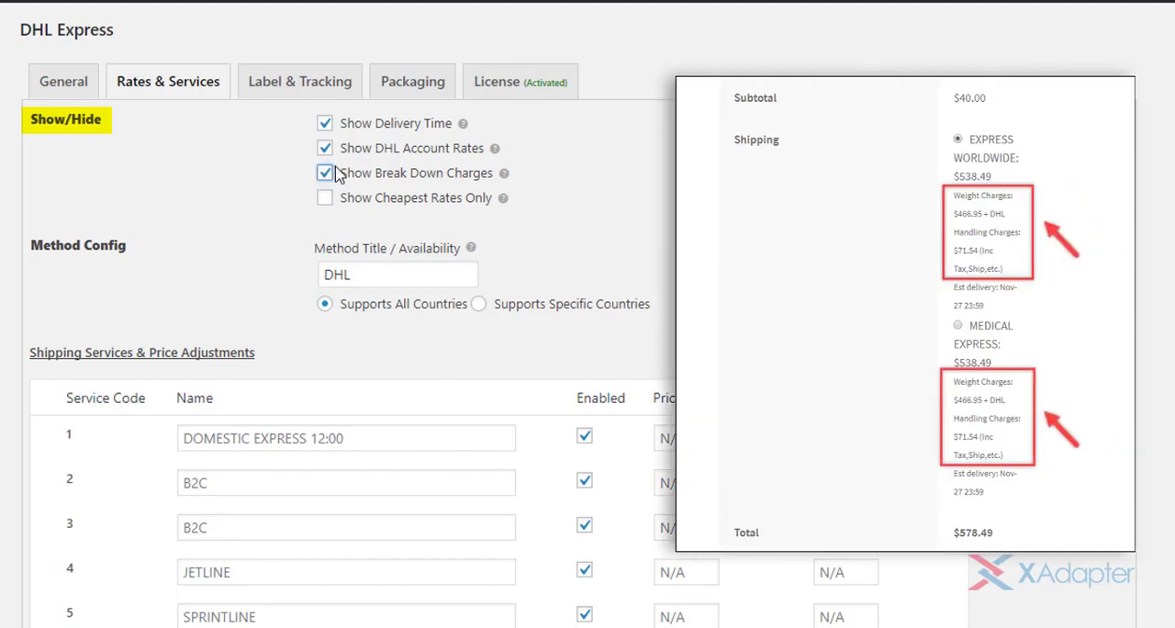
drag(336, 173, 499, 173)
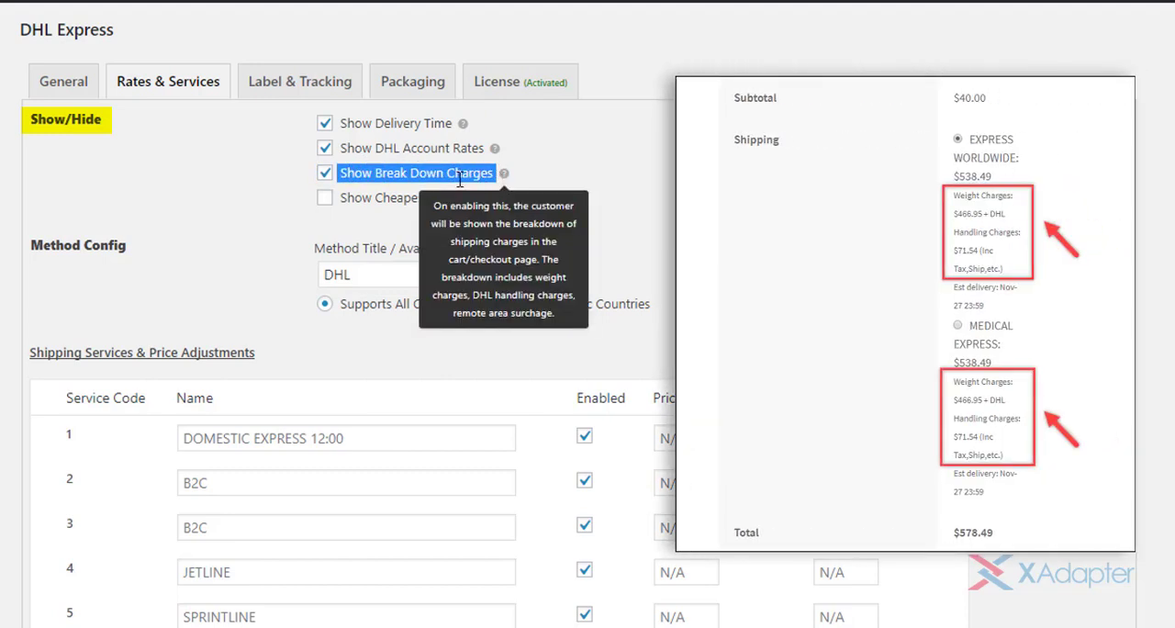
drag(336, 197, 490, 198)
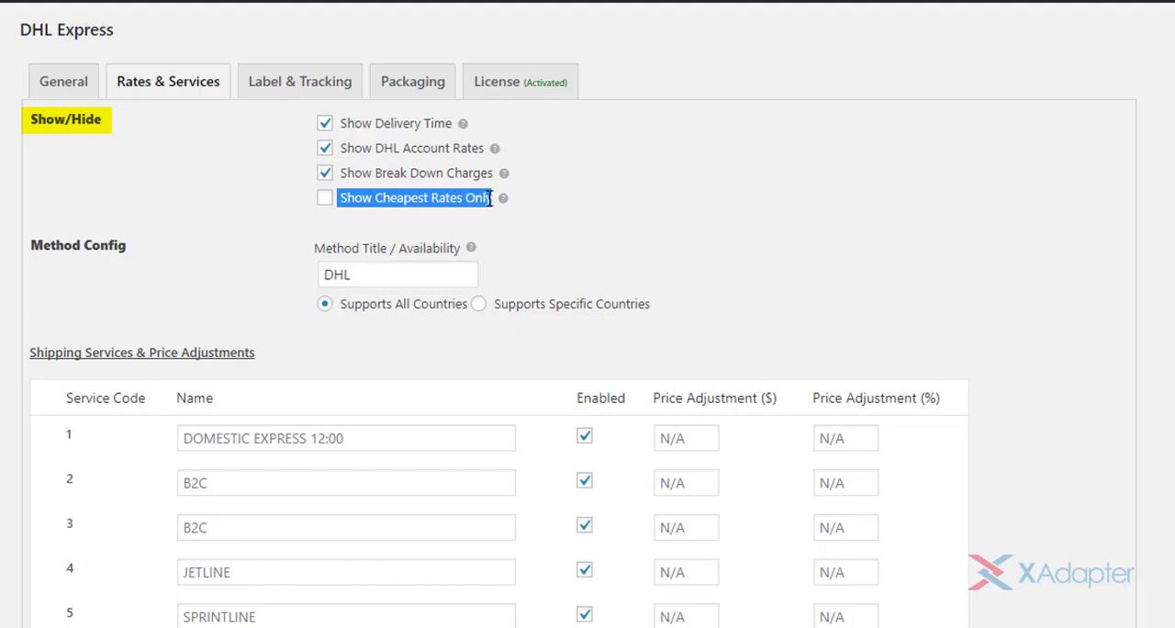
click(324, 199)
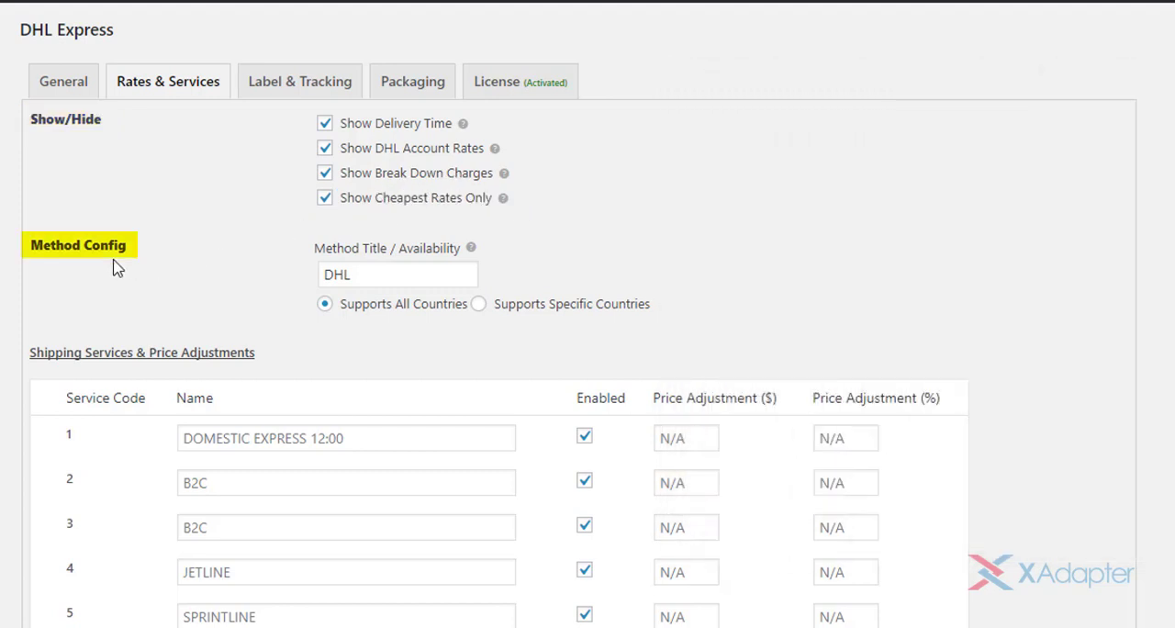
- Try limiting the DHL method's availability to specific countries, and set it back to all countries
click(386, 270)
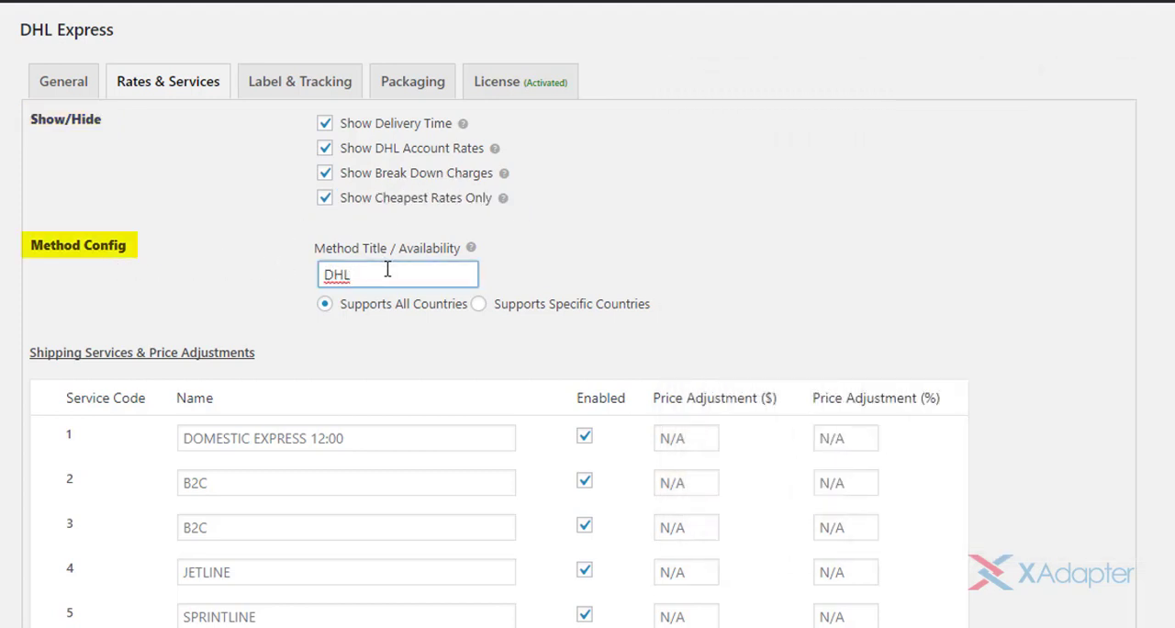
click(478, 304)
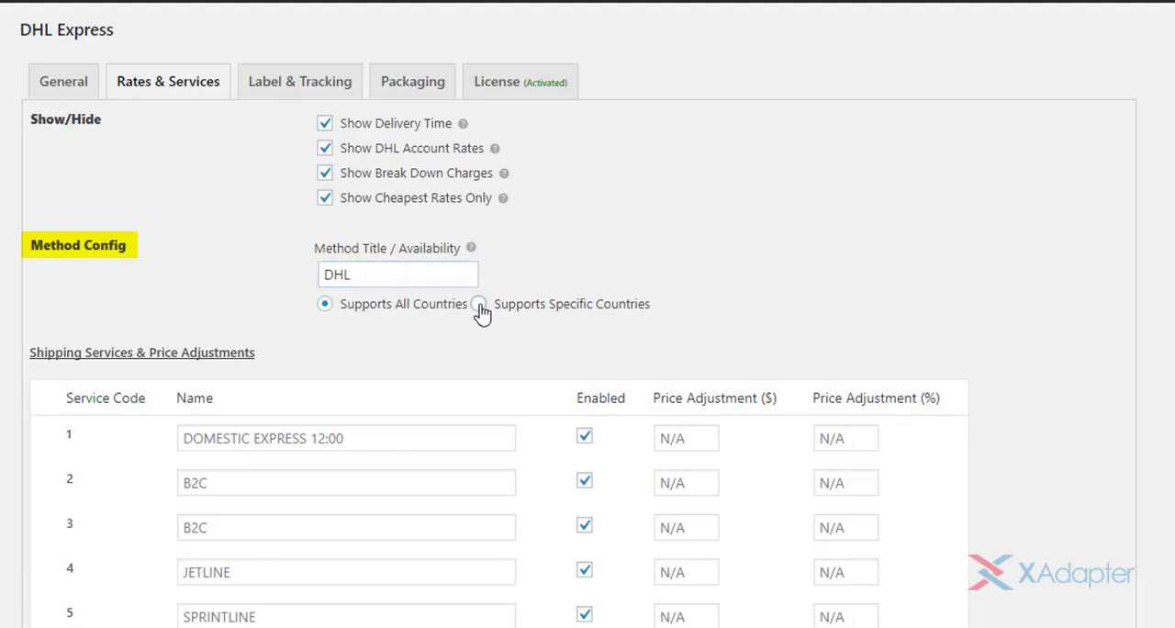
click(500, 364)
click(500, 364)
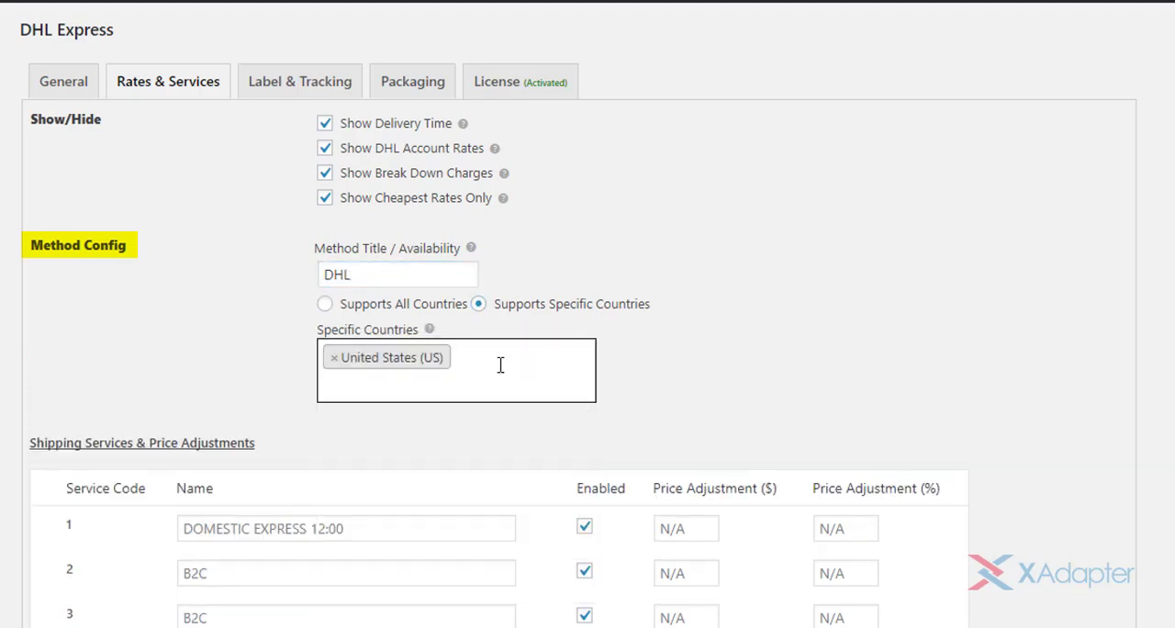
click(326, 304)
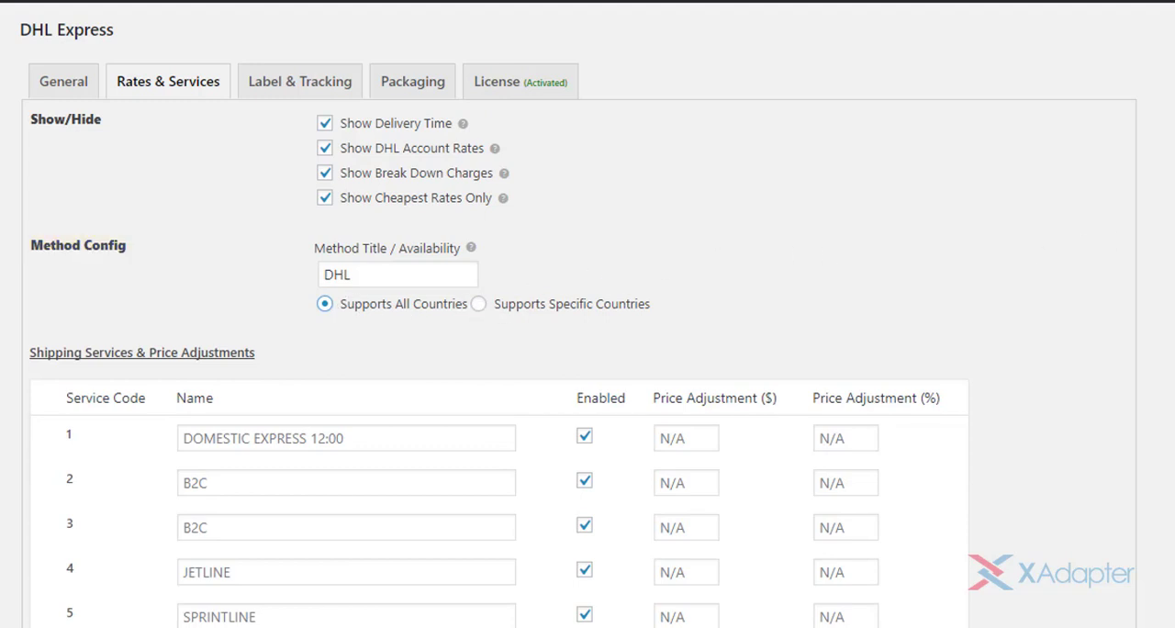
- Try DHL as a custom name for the DOMESTIC EXPRESS 12:00 service, and clear it again
scroll(957, 259, down, 5)
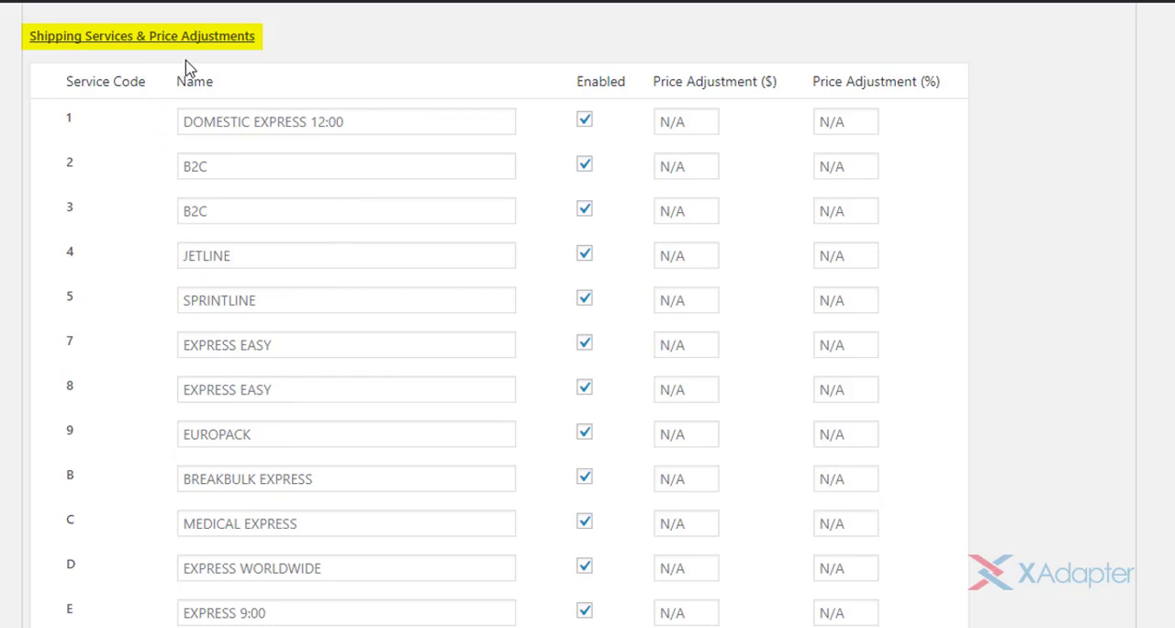
click(334, 114)
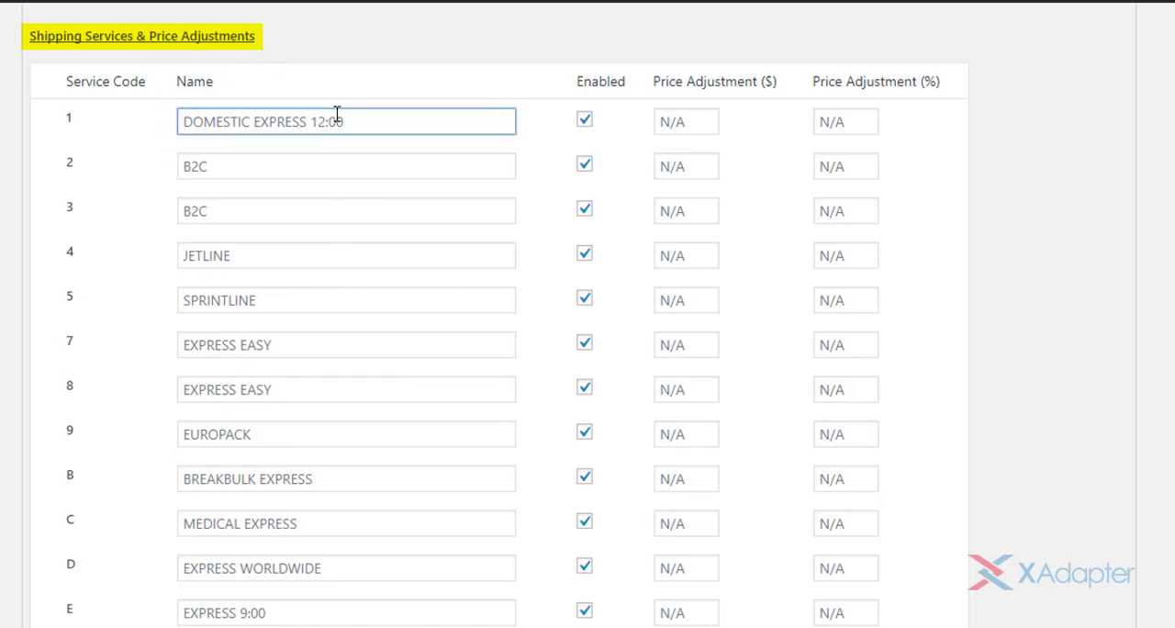
text(DHL)
key(BackSpace)
key(BackSpace)
key(BackSpace)
- Disable the shipping services with codes 3 (B2C), 8 (EXPRESS EASY) and B (BREAKBULK EXPRESS)
click(584, 209)
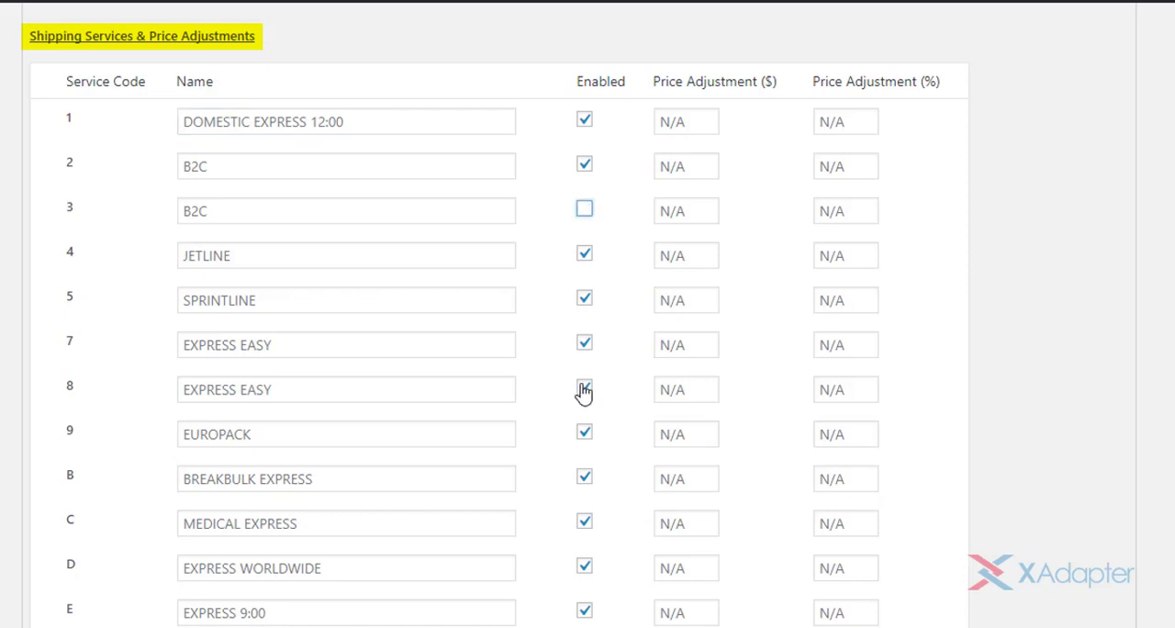
click(585, 389)
click(585, 477)
- Set price adjustments of -5 $ for DOMESTIC EXPRESS 12:00 and 10% for B2C with code 2, and save the changes
click(679, 127)
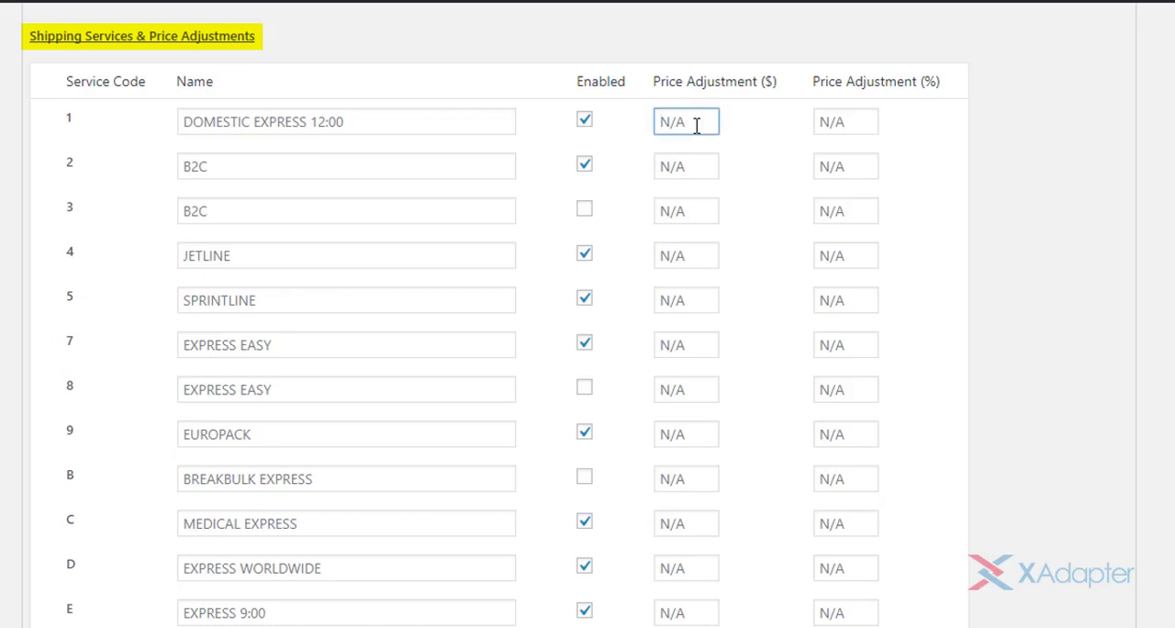
text(-5)
click(857, 166)
text(10)
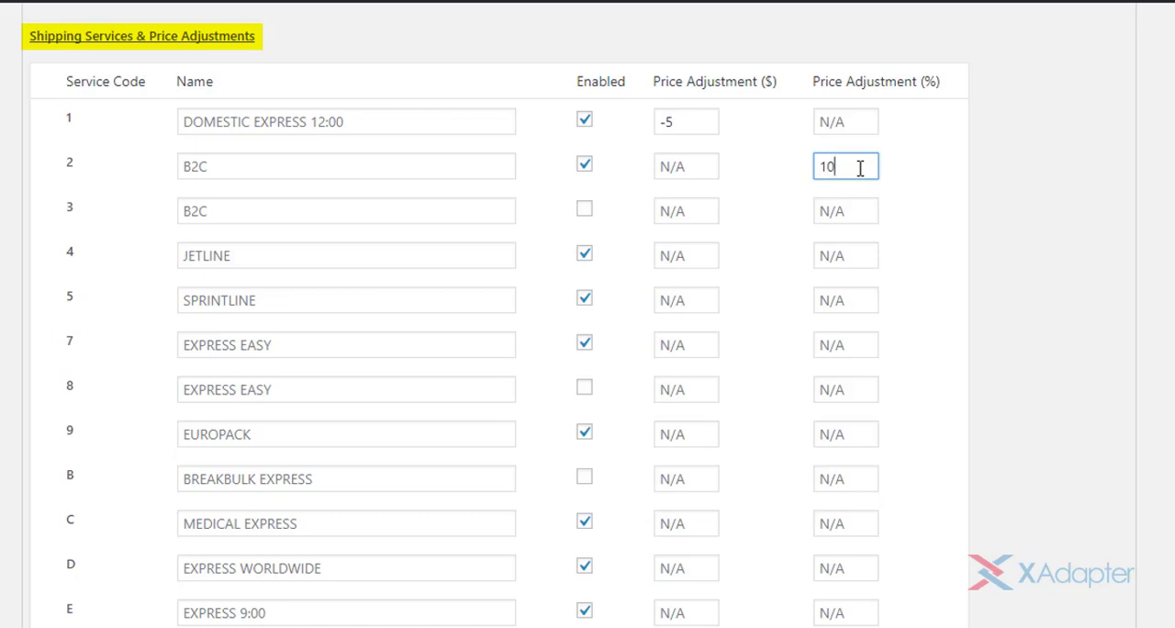
scroll(994, 285, down, 10)
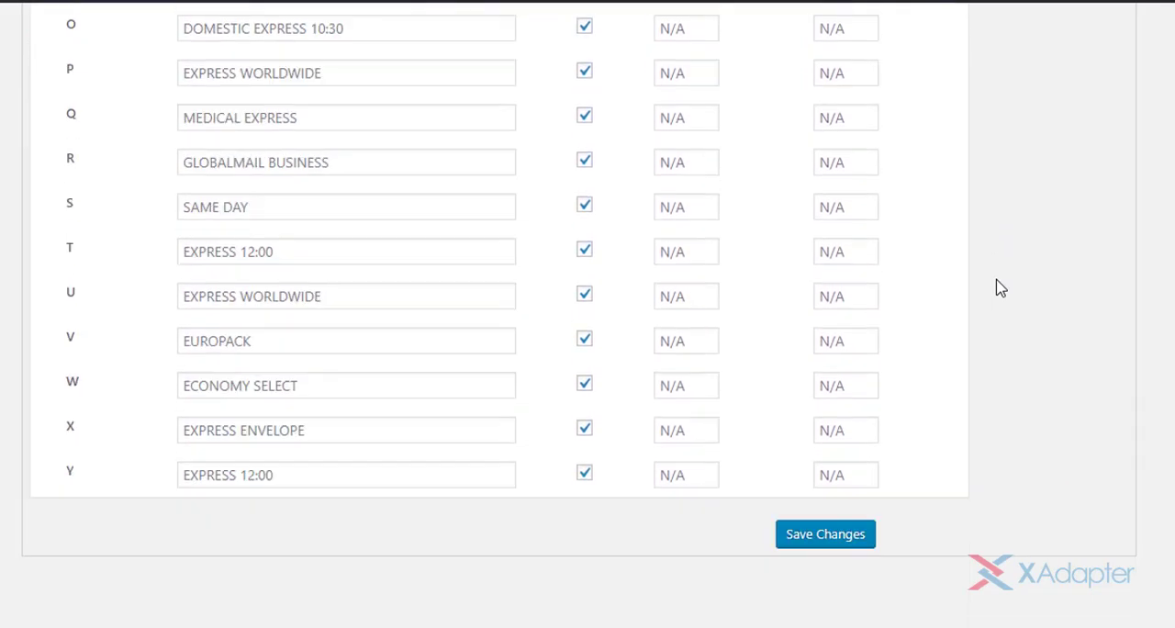
click(812, 507)
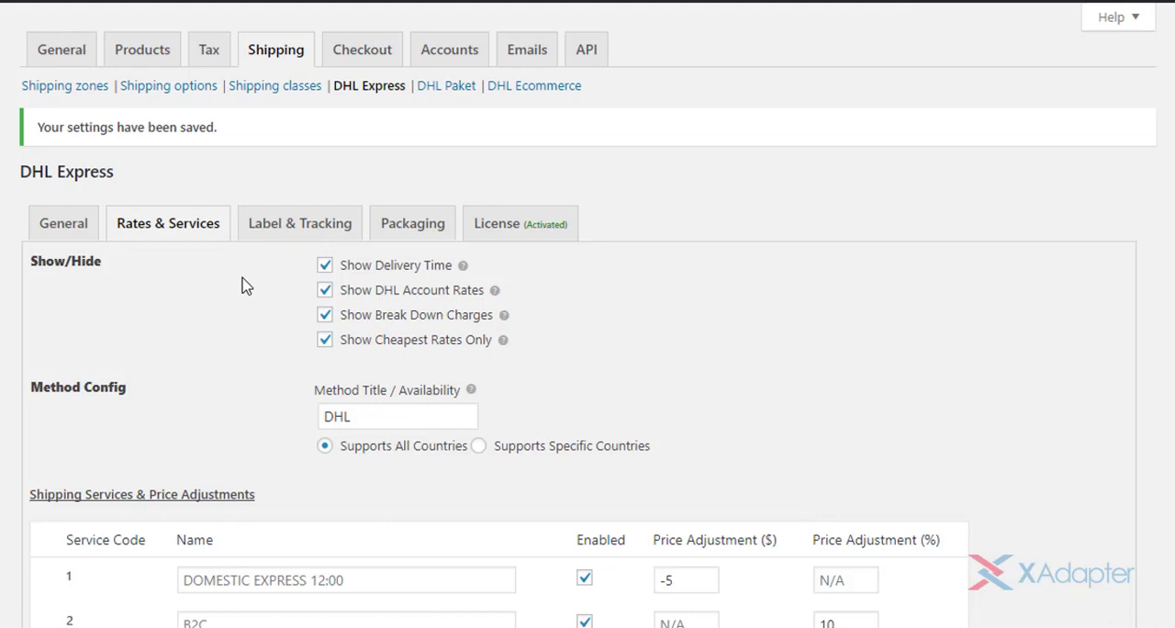
- Set the packaging to pack items individually by default, with Your Pack as the package type
click(418, 231)
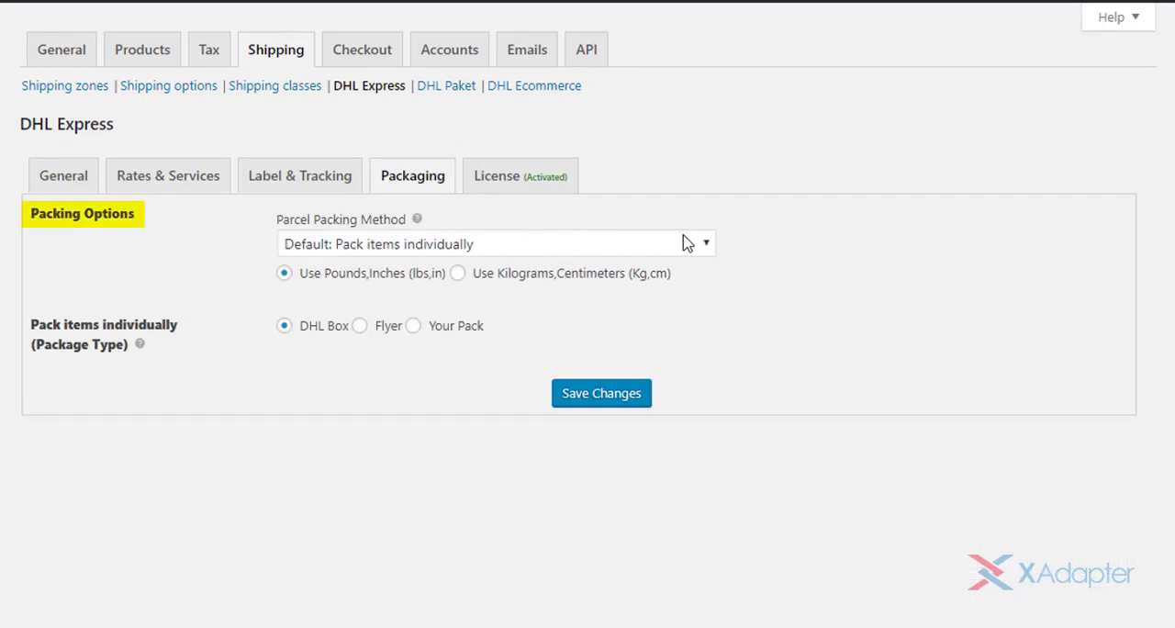
click(686, 243)
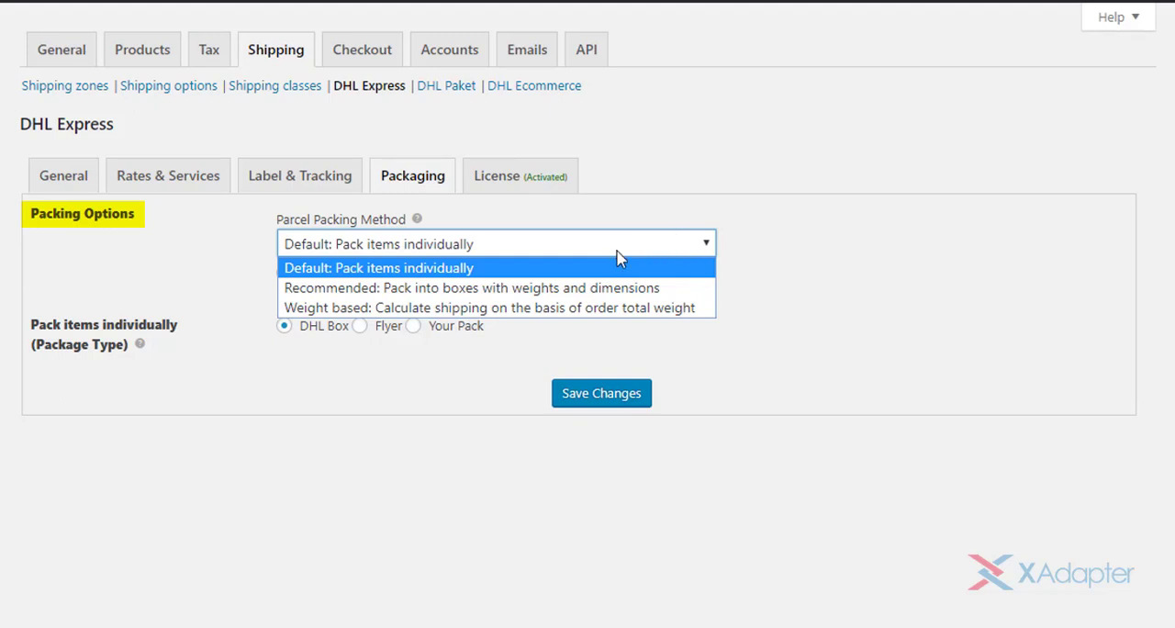
click(503, 268)
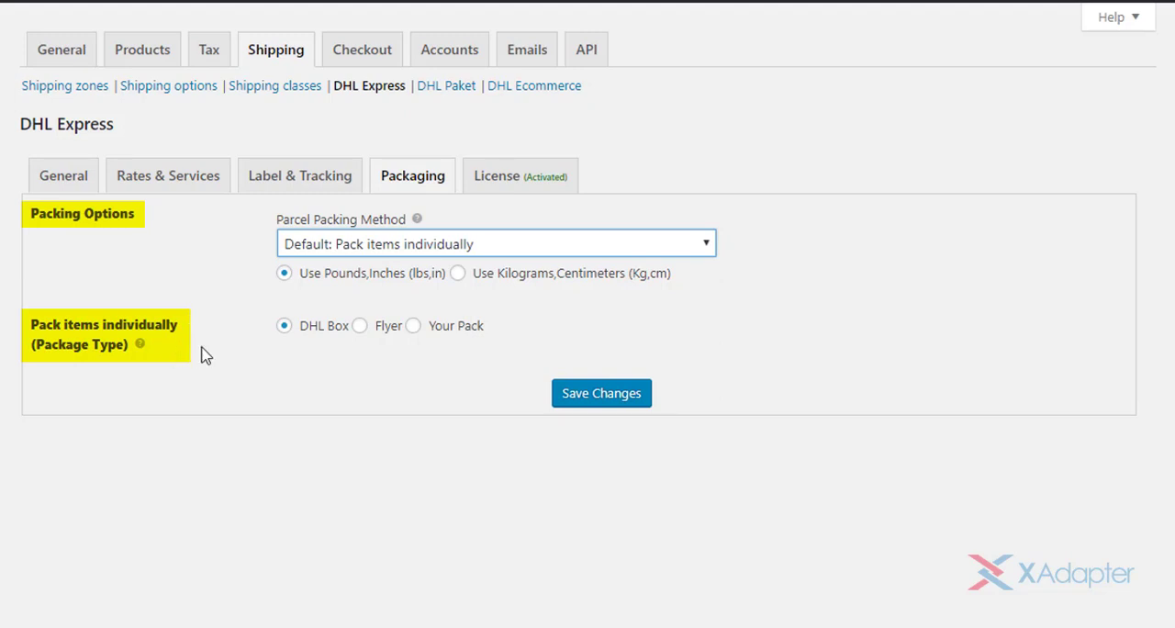
click(287, 330)
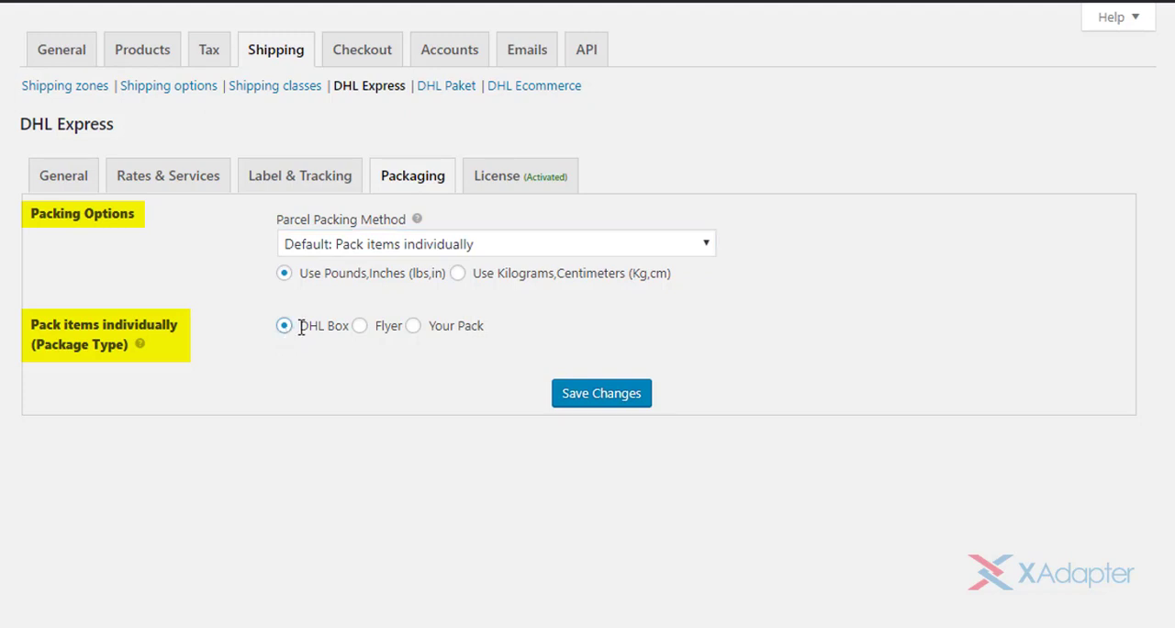
drag(301, 329, 349, 328)
click(360, 327)
drag(375, 326, 405, 326)
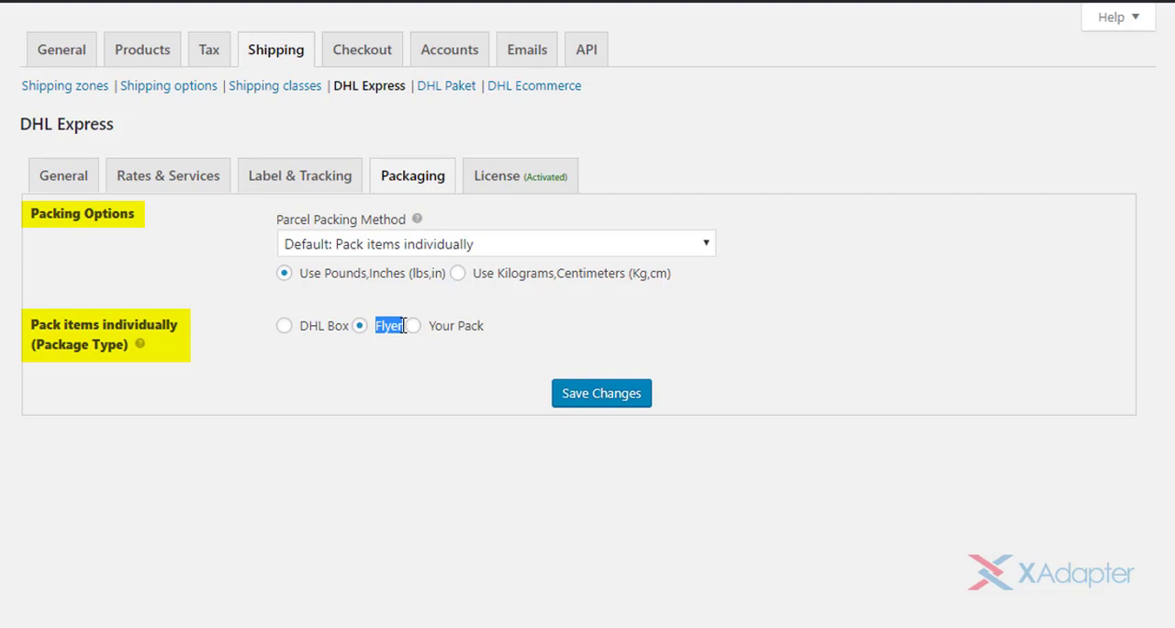
click(413, 326)
drag(429, 325, 488, 331)
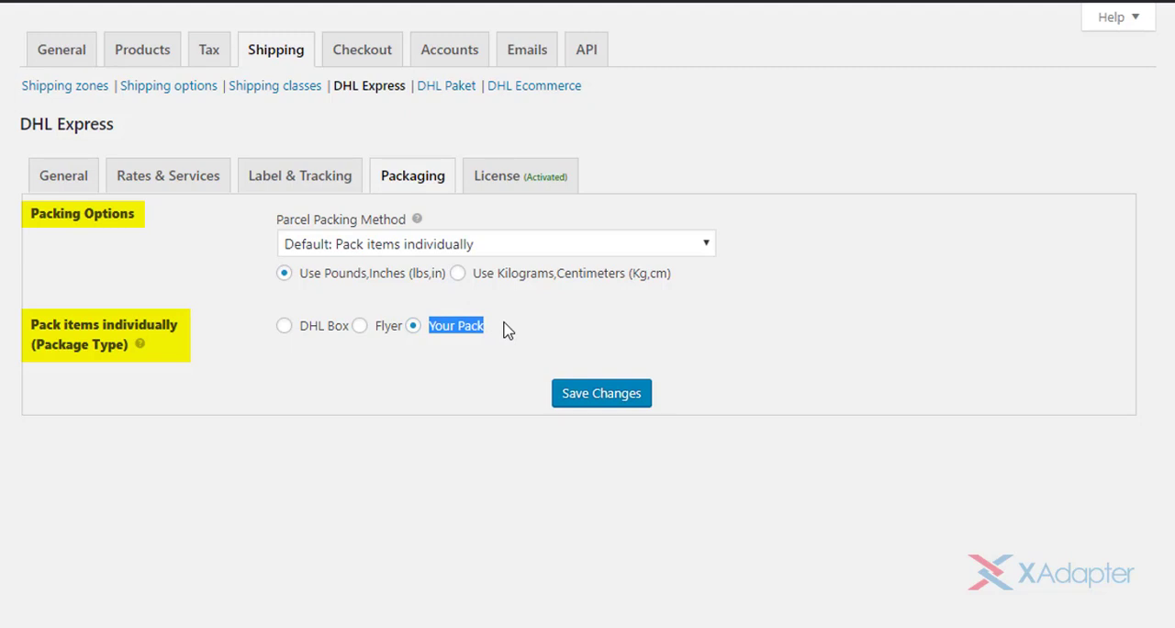
click(508, 330)
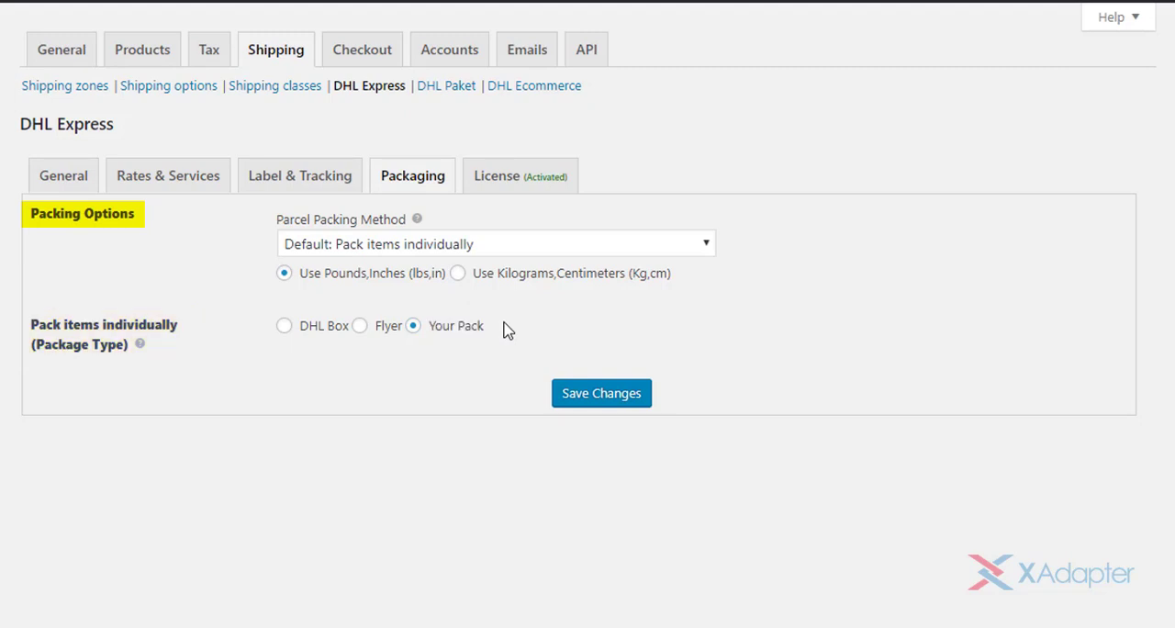
- Try metric packing units, return to pounds and inches, and switch the packing method to Pack into boxes with weights and dimensions
click(457, 273)
click(284, 275)
click(704, 244)
click(697, 288)
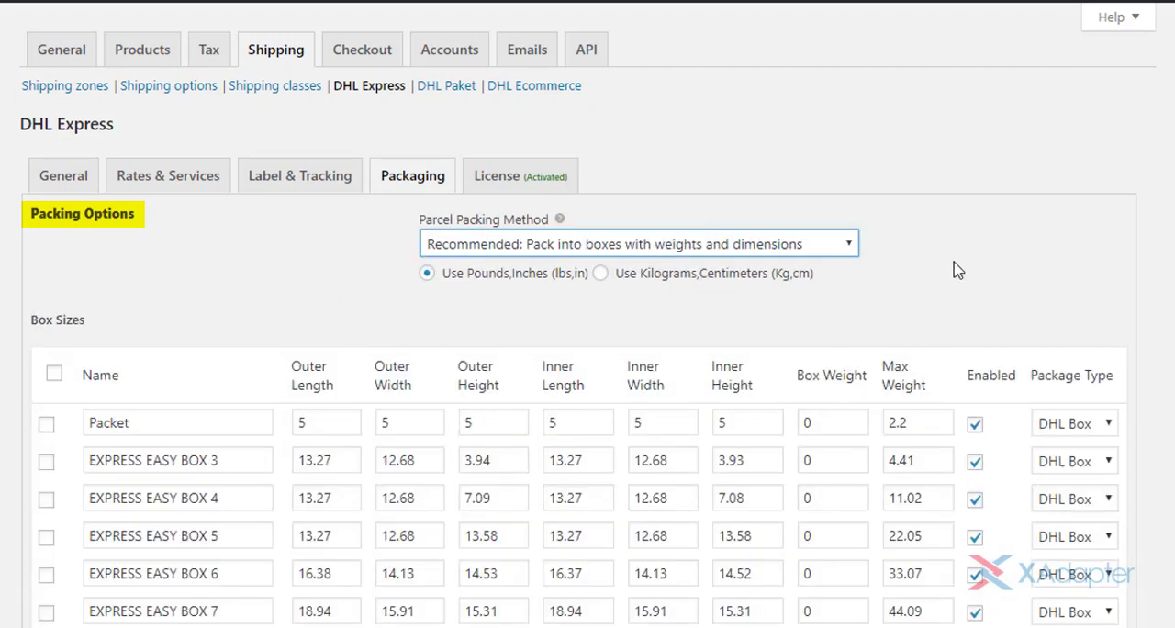
- Try disabling the Packet and EXPRESS EASY BOX 3 box sizes, and enable both again
scroll(958, 267, down, 3)
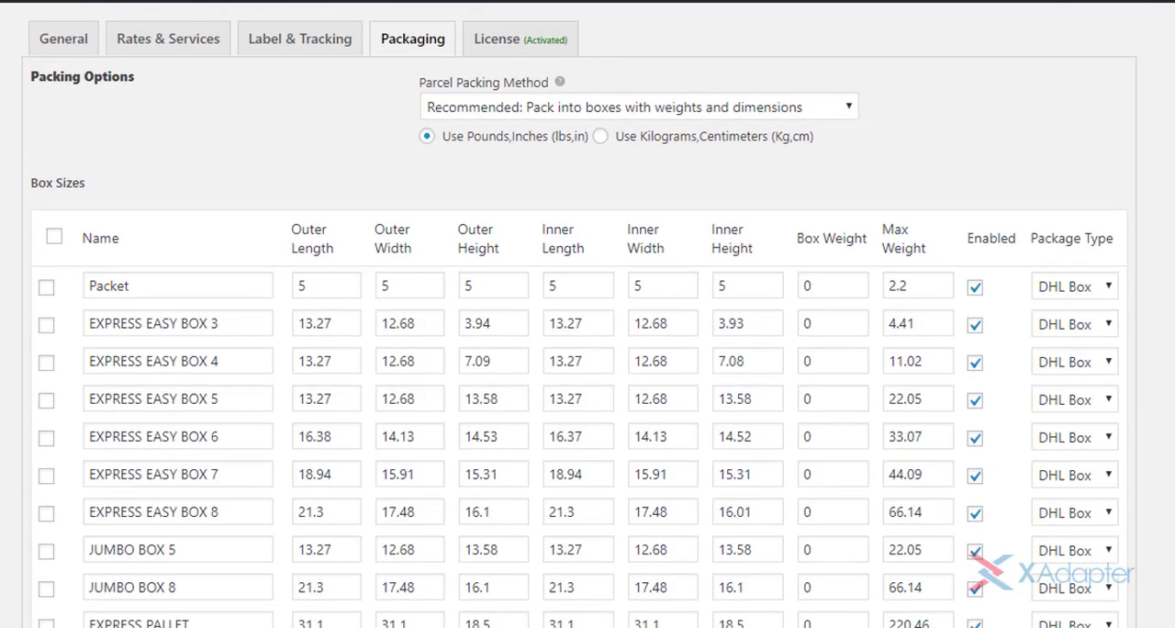
click(977, 290)
click(976, 328)
click(975, 290)
click(980, 328)
click(679, 321)
click(677, 290)
click(686, 368)
- Add a blank row for a custom box at the end of the box sizes list
scroll(1162, 516, down, 5)
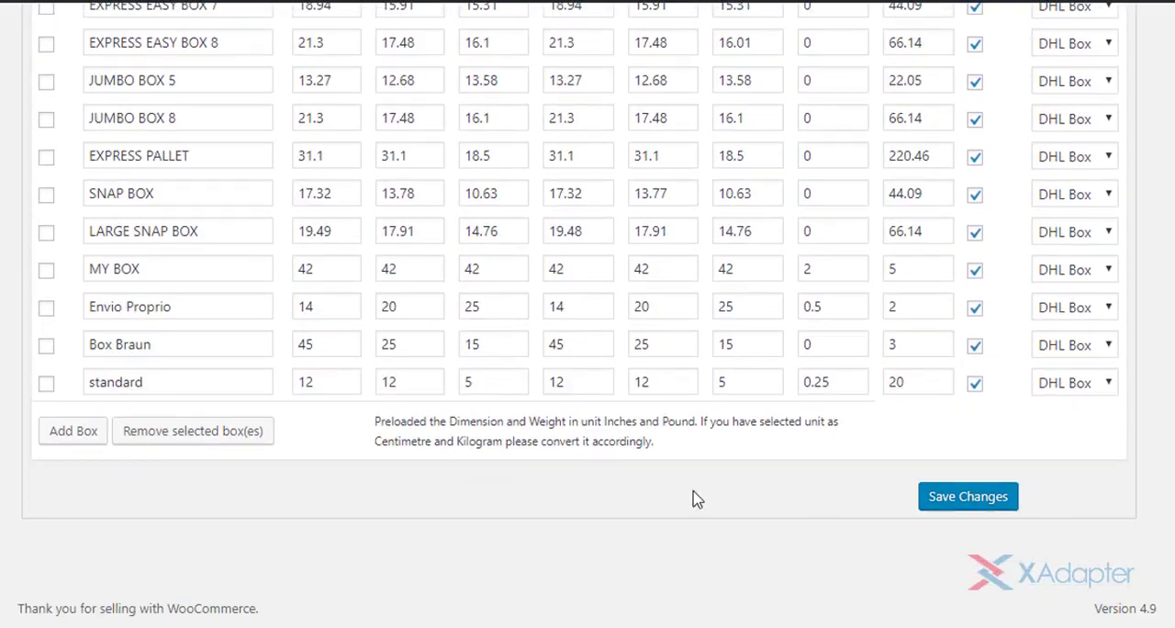
click(77, 433)
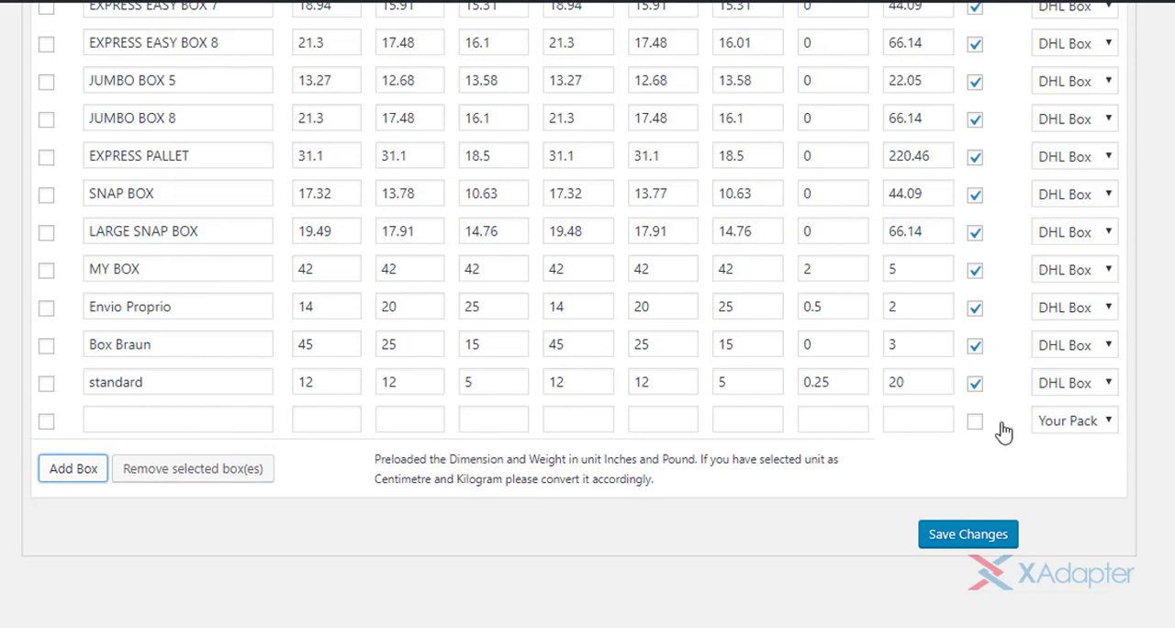
scroll(1004, 431, up, 6)
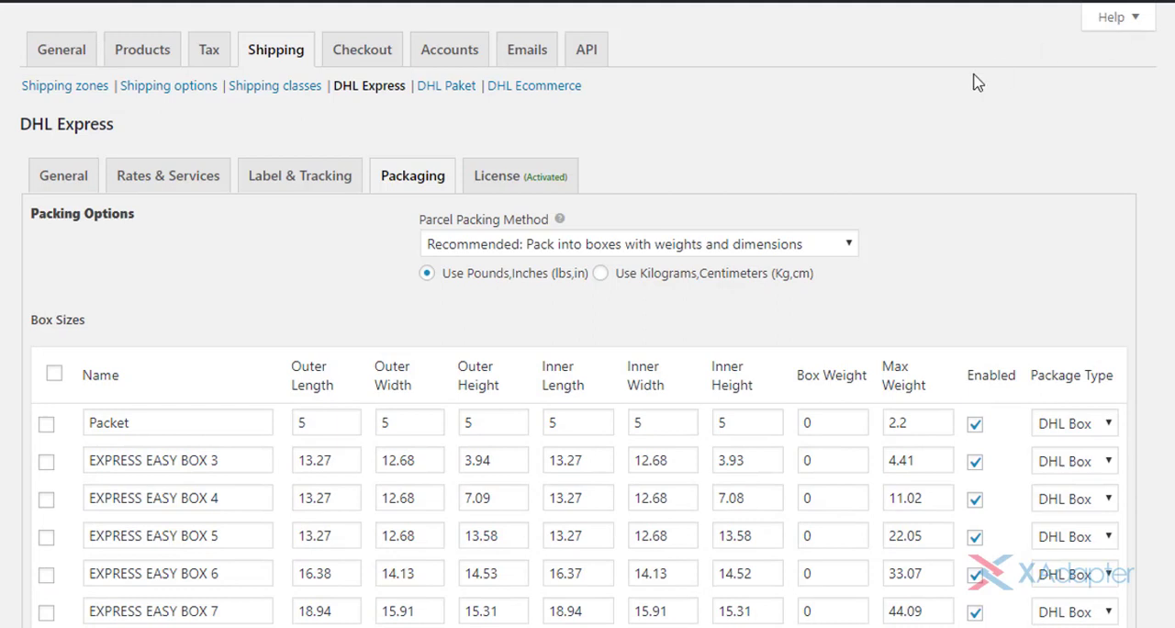
- Try the weight-based parcel packing method with a maximum weight of 10 per packing
click(843, 244)
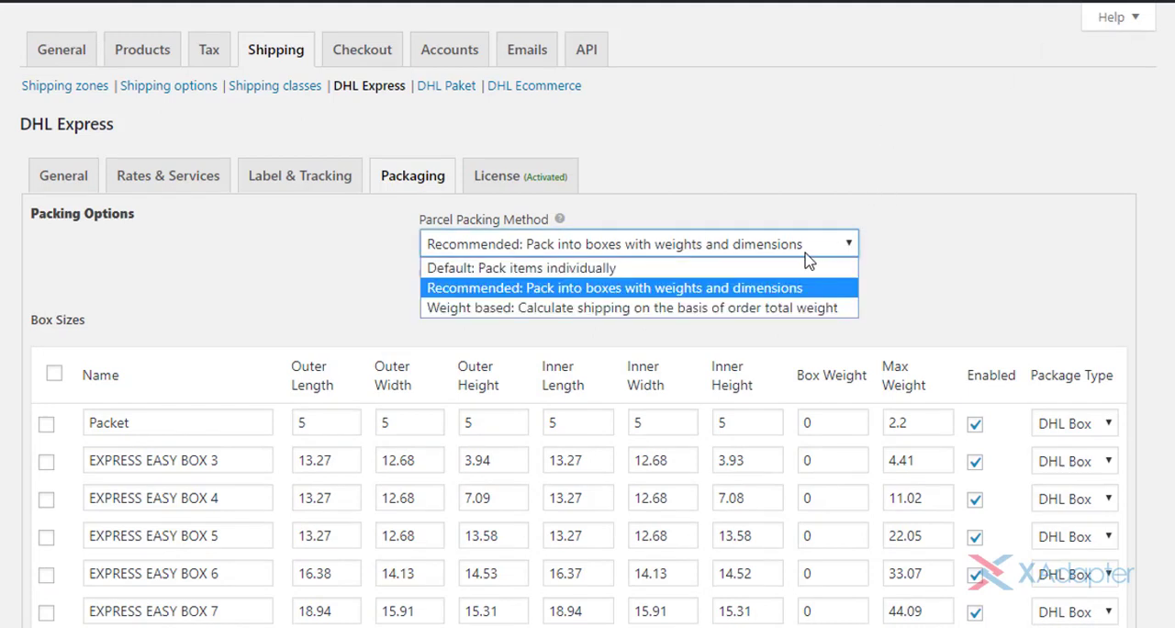
click(774, 312)
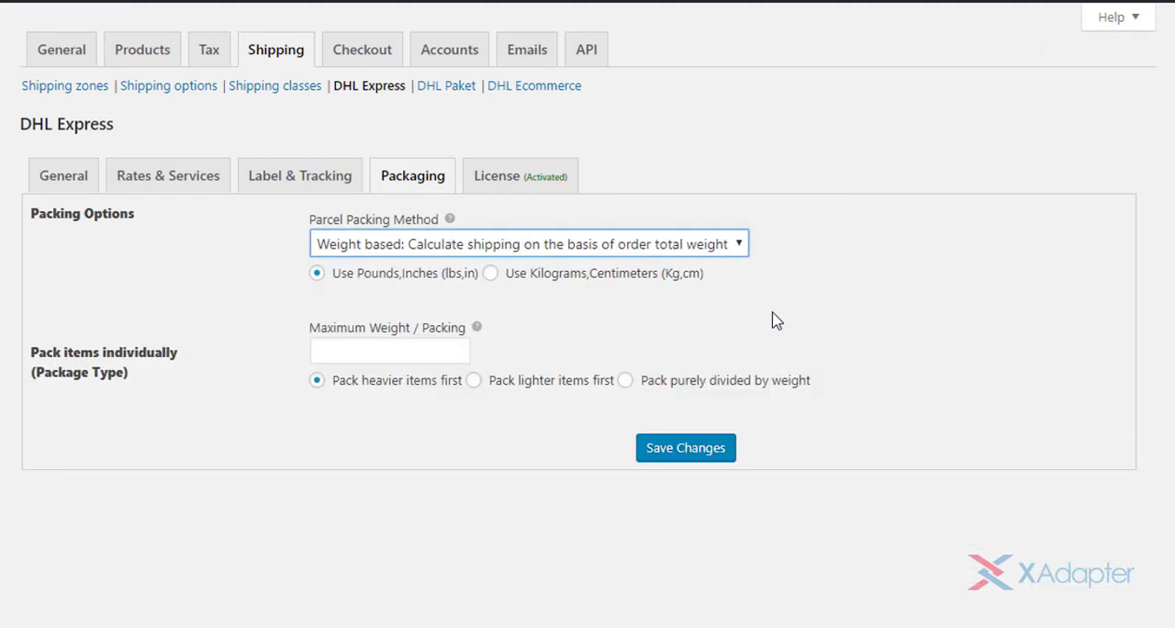
click(404, 343)
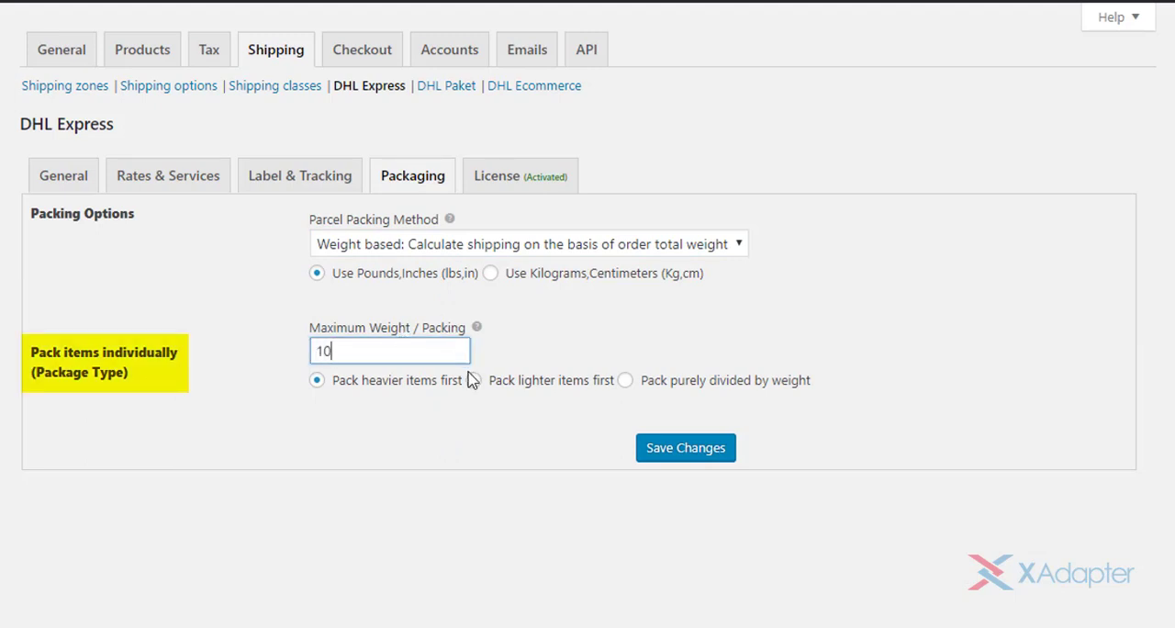
click(381, 403)
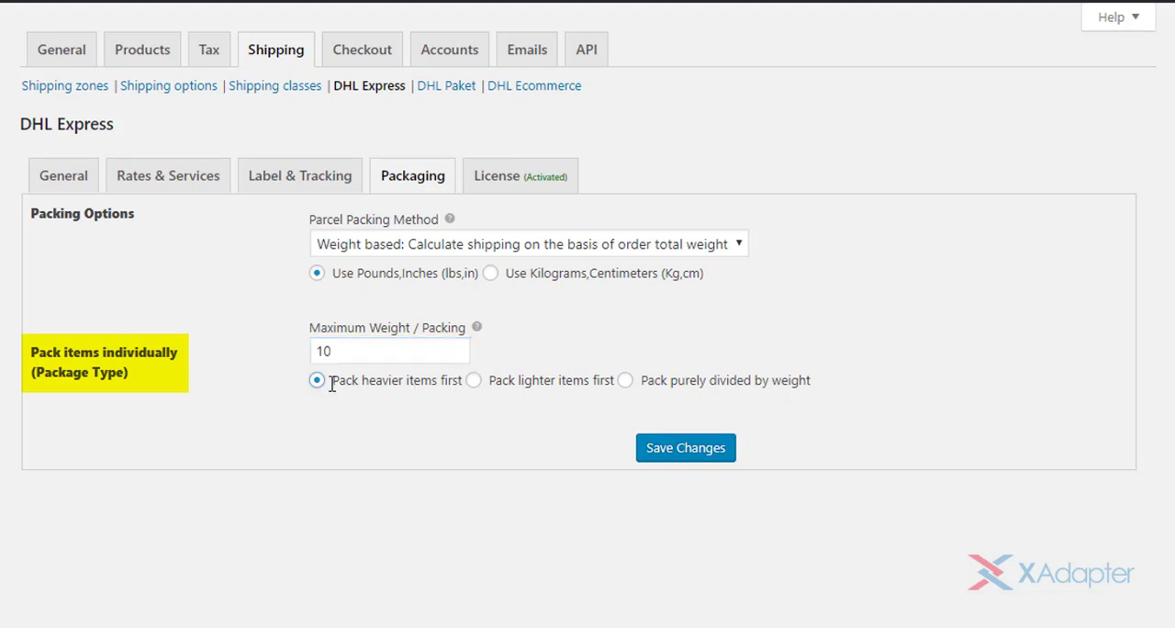
- Try the weight-based packing orders, ending on Pack purely divided by weight
drag(330, 380, 467, 384)
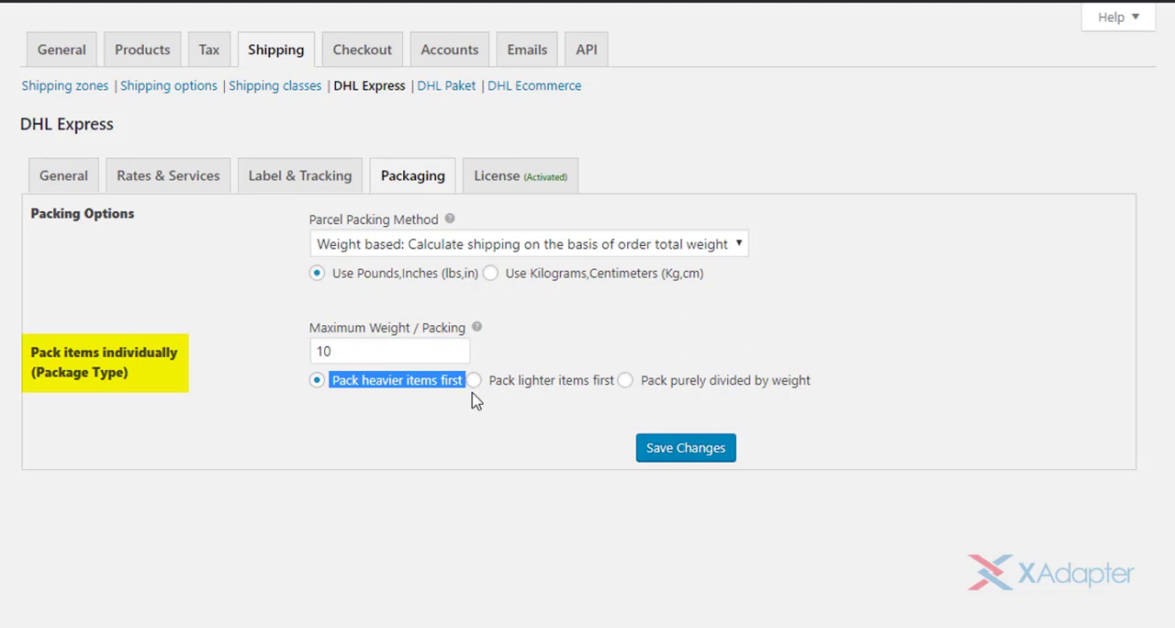
click(478, 397)
click(474, 380)
drag(486, 385, 849, 383)
click(627, 390)
click(626, 384)
click(849, 384)
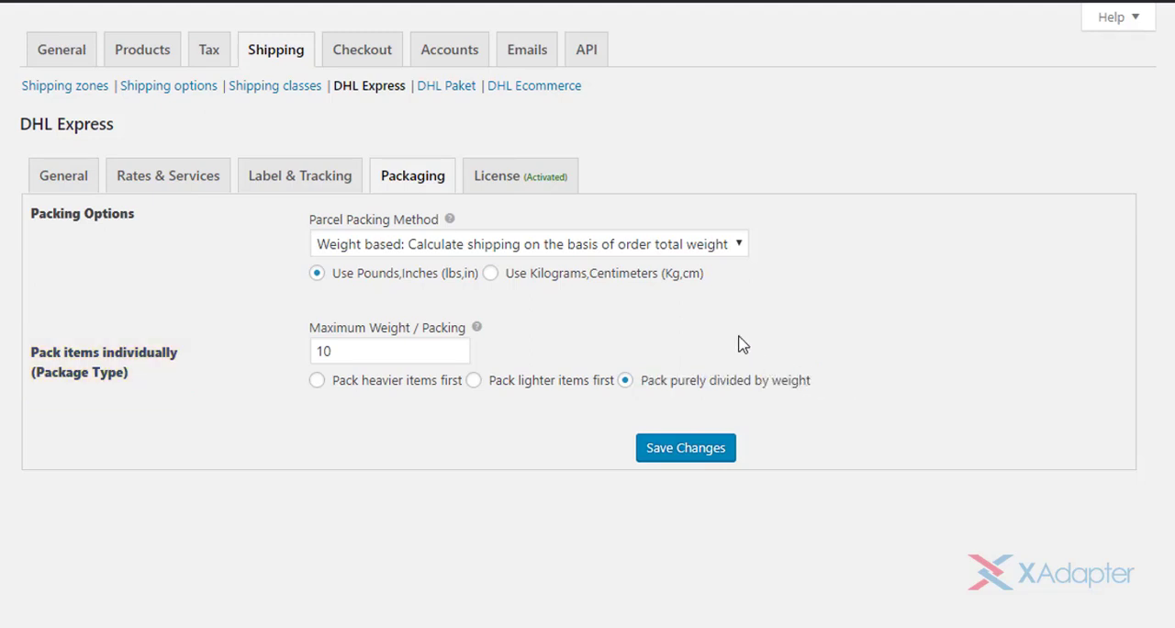
- Set the parcel packing method back to Default: Pack items individually, and save the changes
click(689, 244)
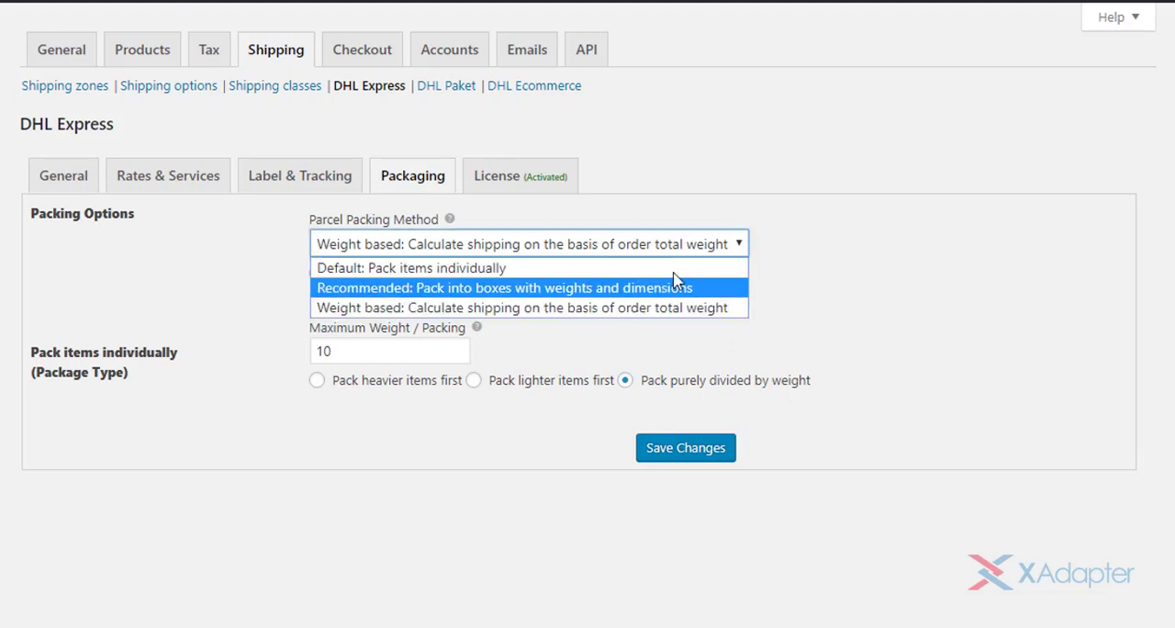
click(677, 265)
click(645, 401)
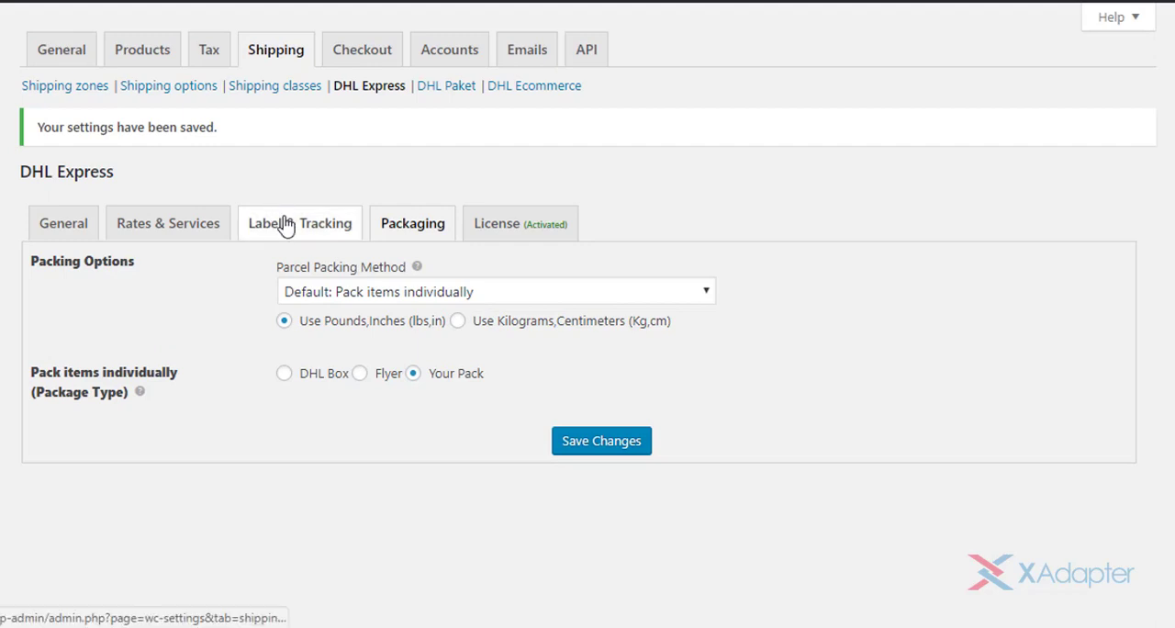
- Open the DHL Express label and tracking settings, and try PaperLess Trade (PLT), turning it off again
click(287, 224)
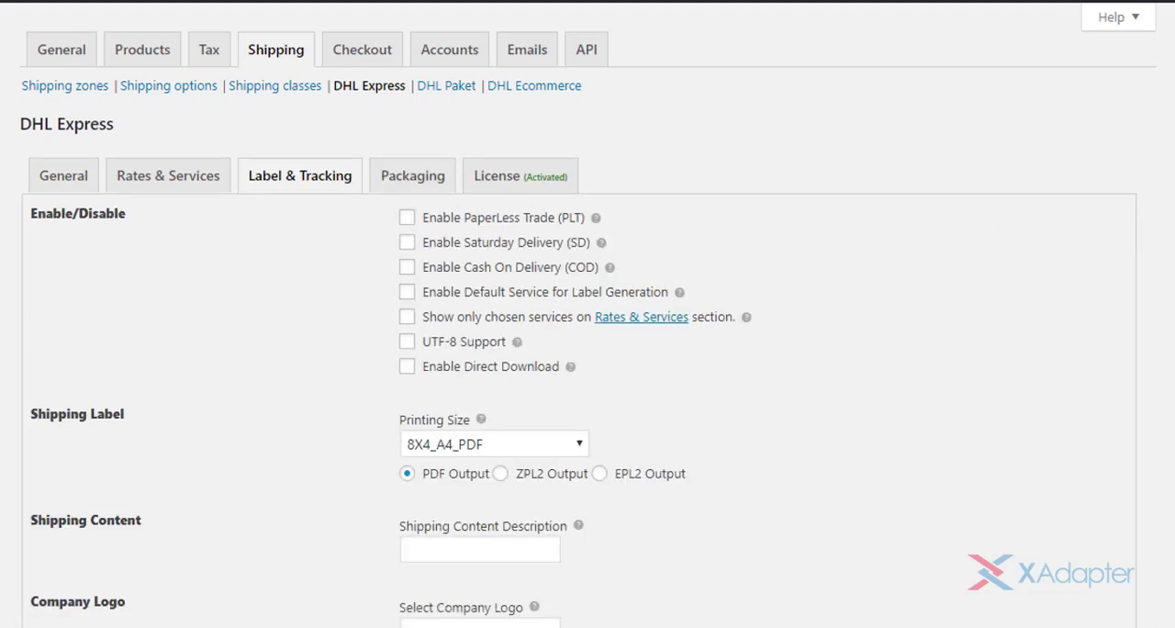
scroll(1052, 220, down, 1)
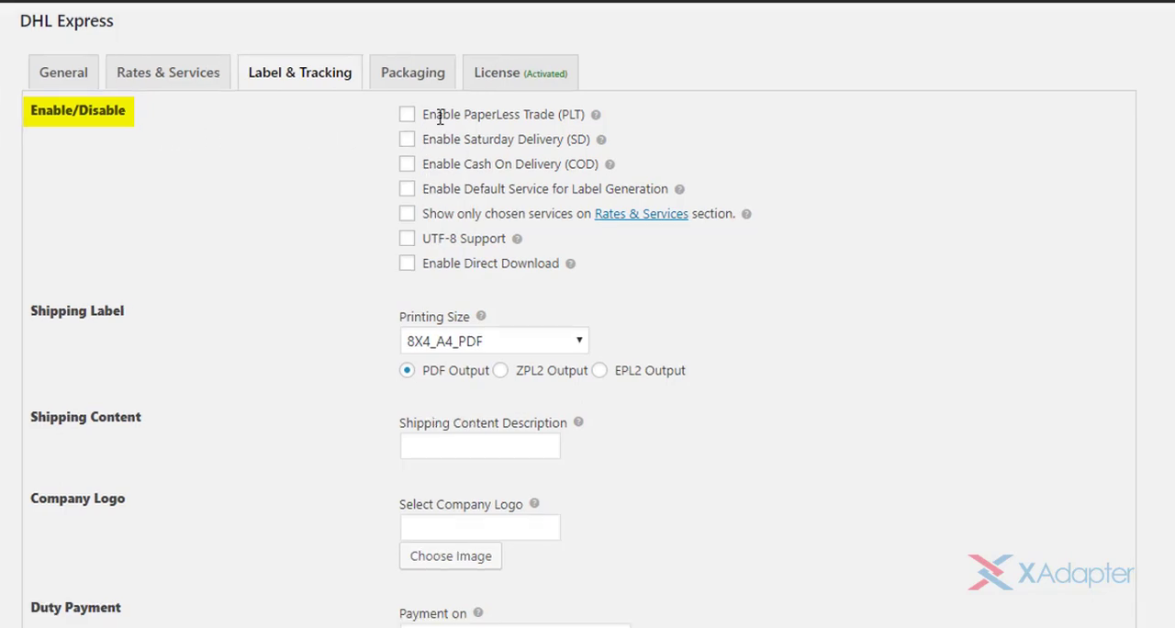
drag(424, 114, 597, 119)
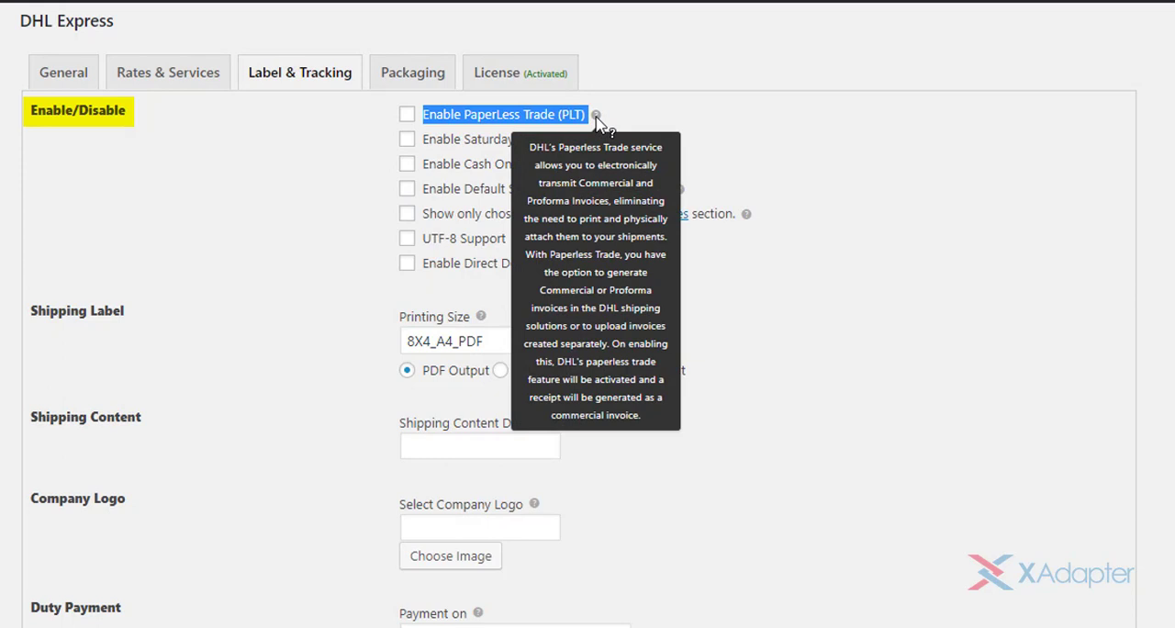
click(406, 115)
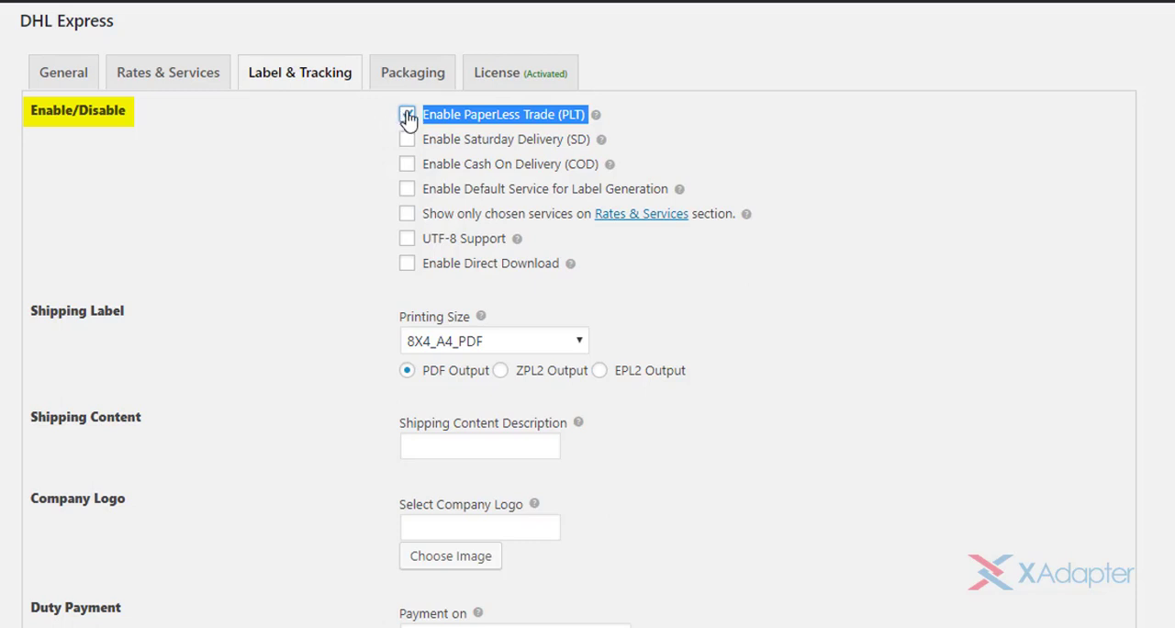
click(645, 119)
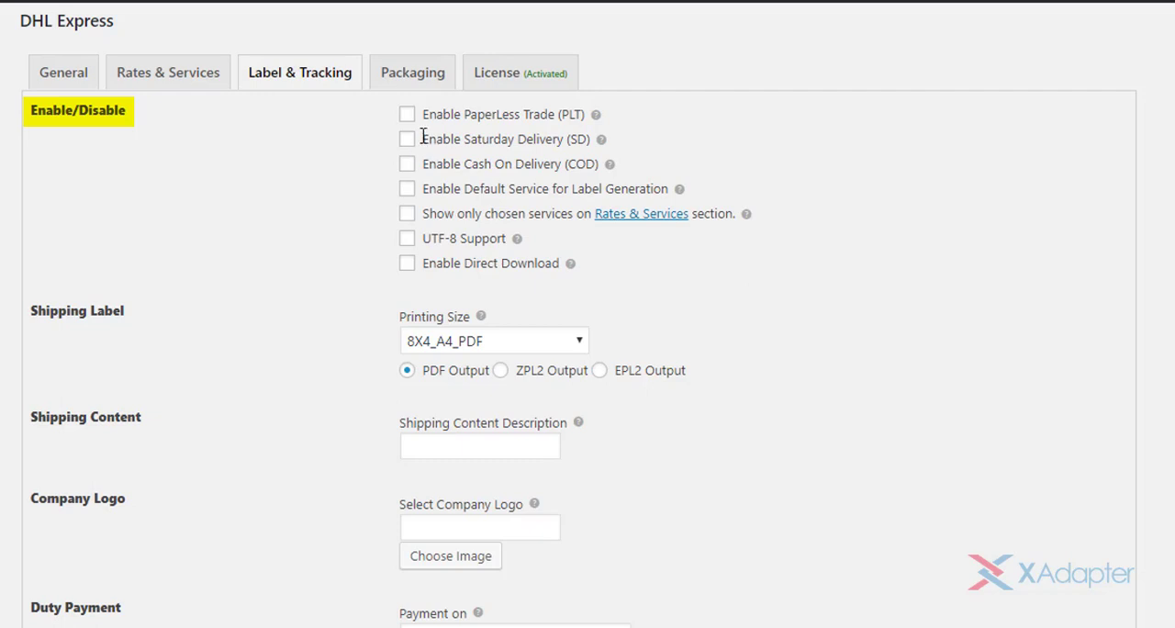
- Enable Saturday Delivery (SD) and Cash On Delivery (COD) in the label settings
drag(457, 136, 601, 143)
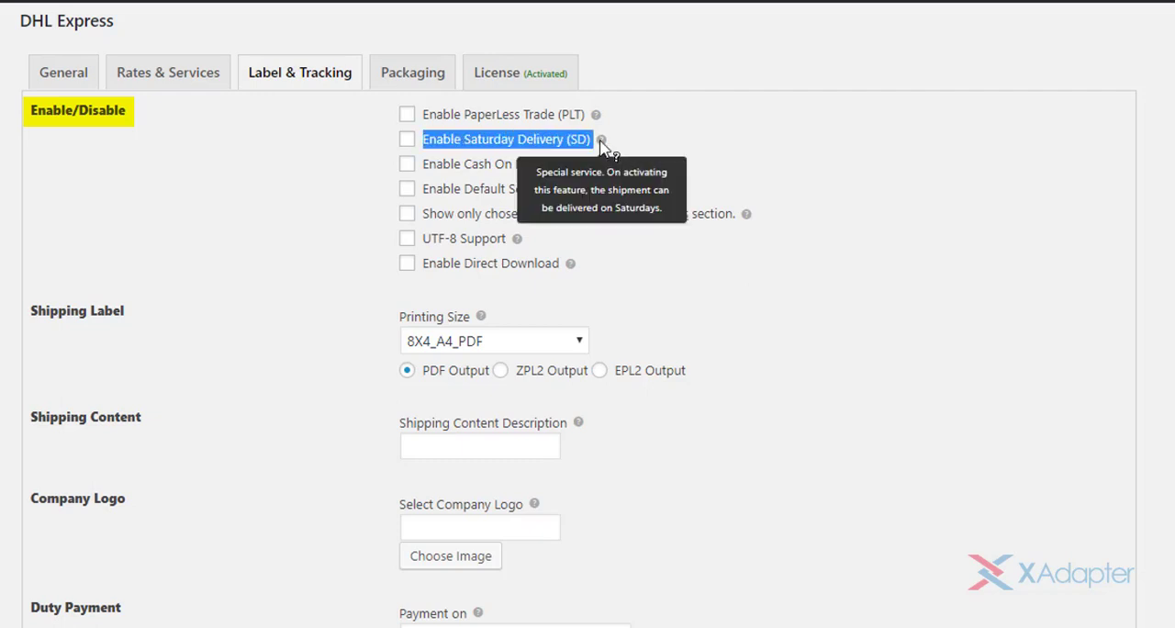
click(406, 140)
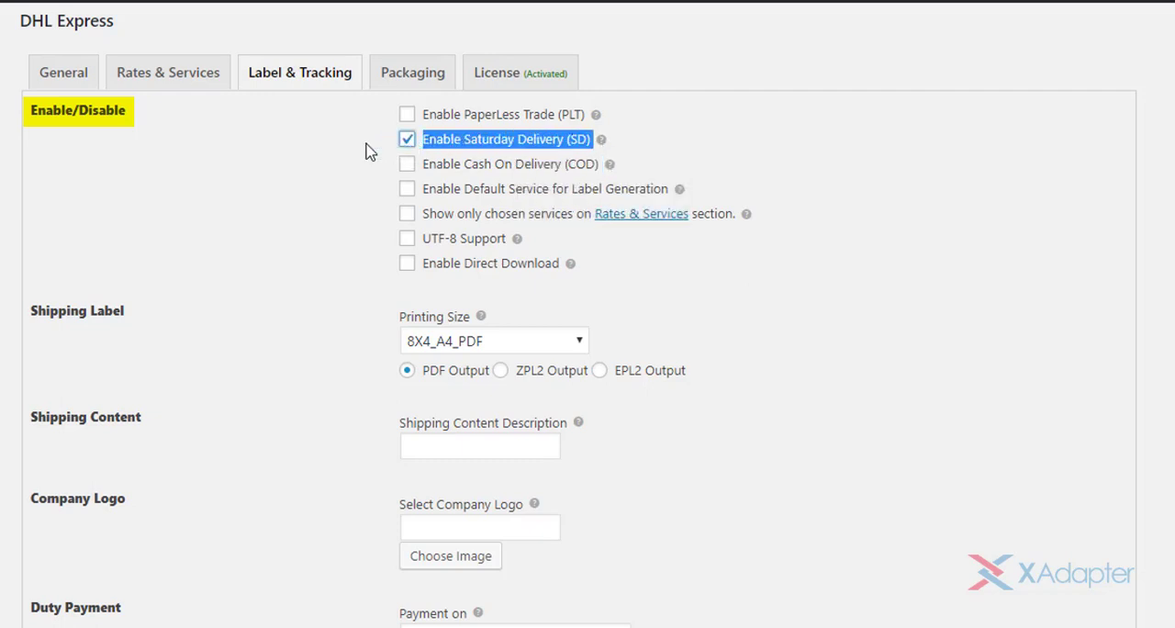
click(370, 152)
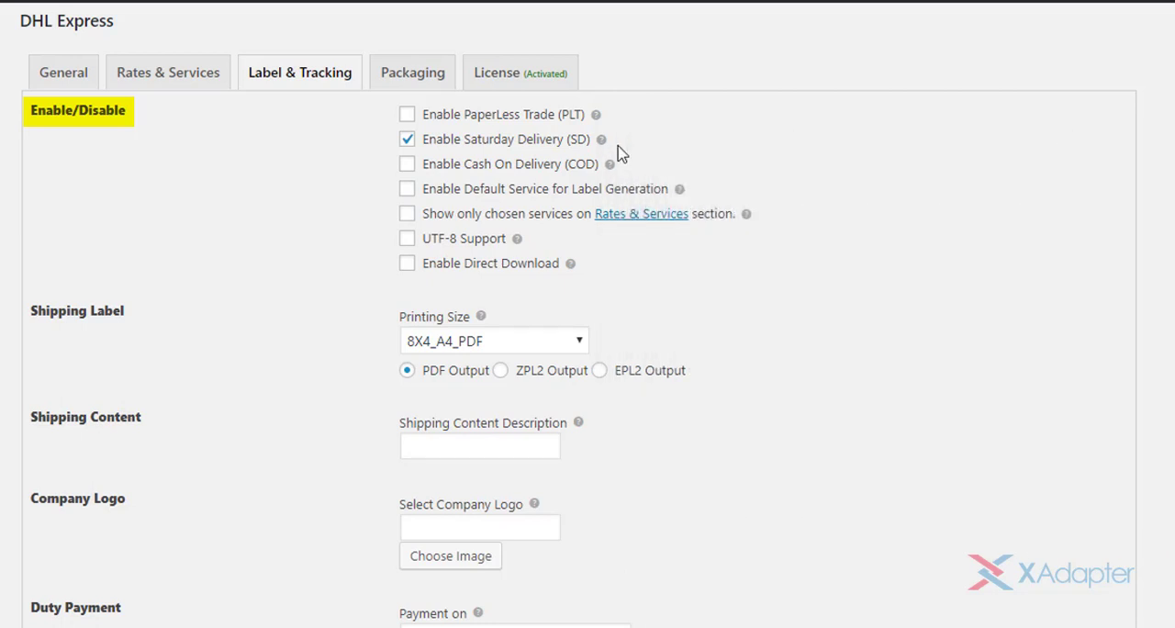
drag(419, 163, 599, 163)
click(407, 165)
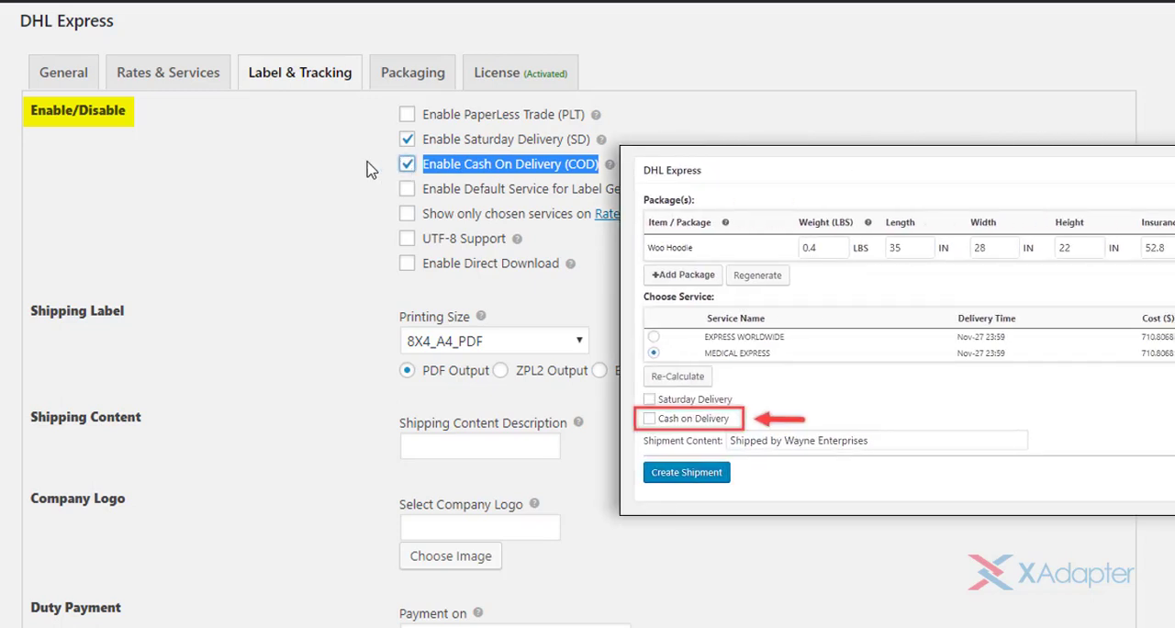
click(367, 170)
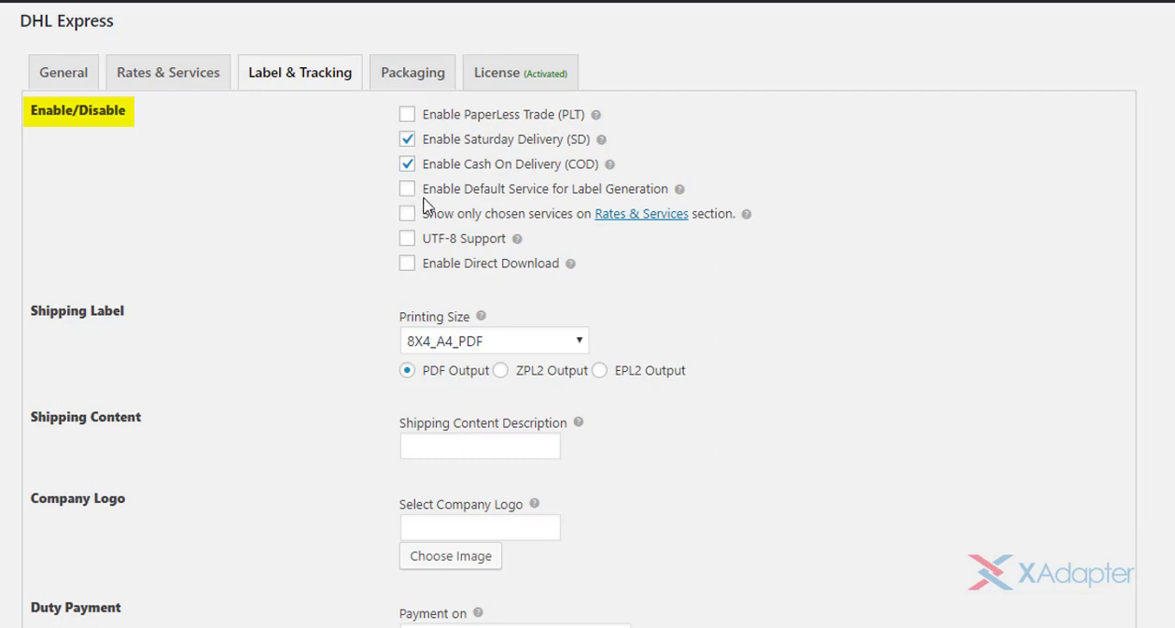
- Try the default service for label generation, turn it off again, and enable showing only services chosen in the Rates & Services section
drag(420, 188, 700, 194)
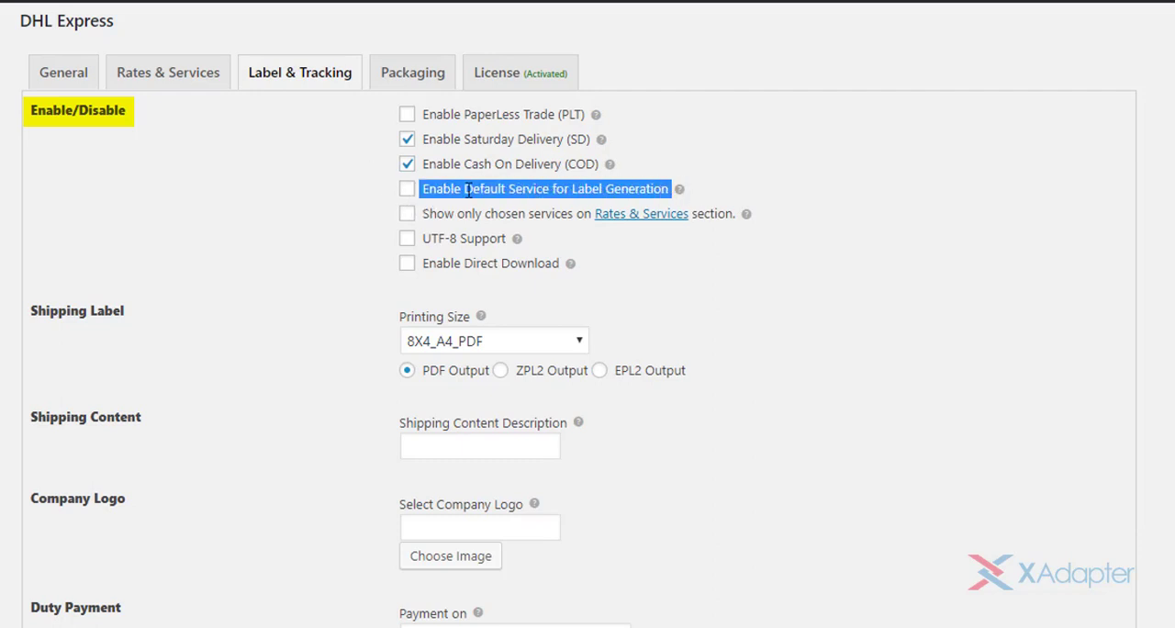
click(409, 191)
click(422, 190)
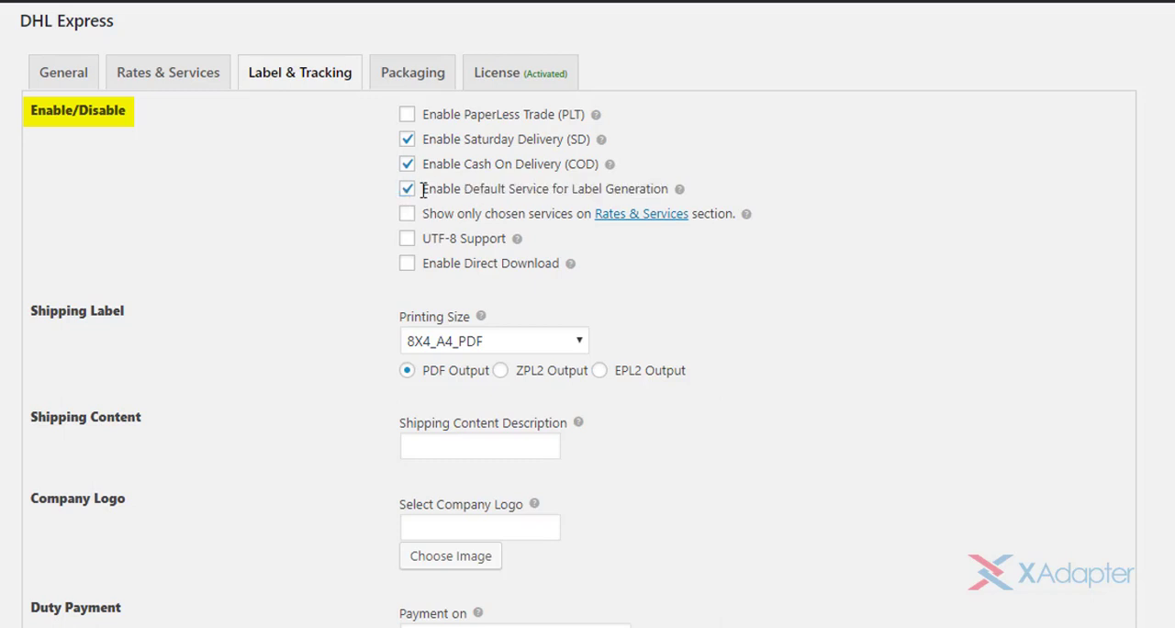
click(405, 191)
click(408, 214)
- Try the UTF-8 Support and Enable Direct Download options, and turn both off again
drag(423, 239, 511, 240)
mouse_move(521, 243)
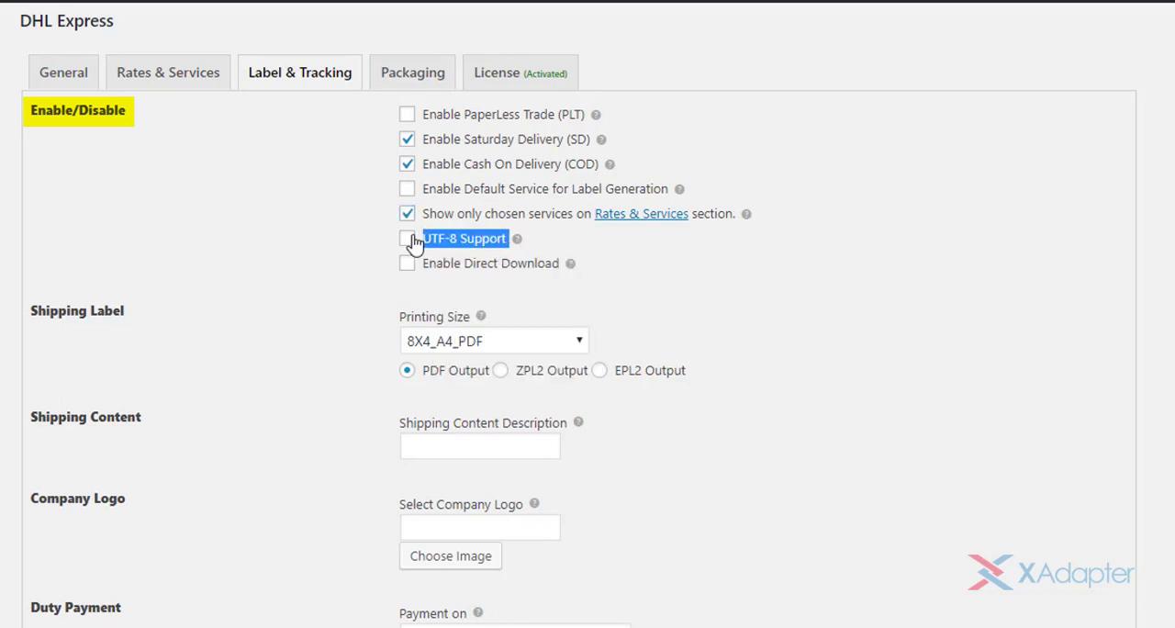
click(408, 239)
click(410, 240)
click(544, 242)
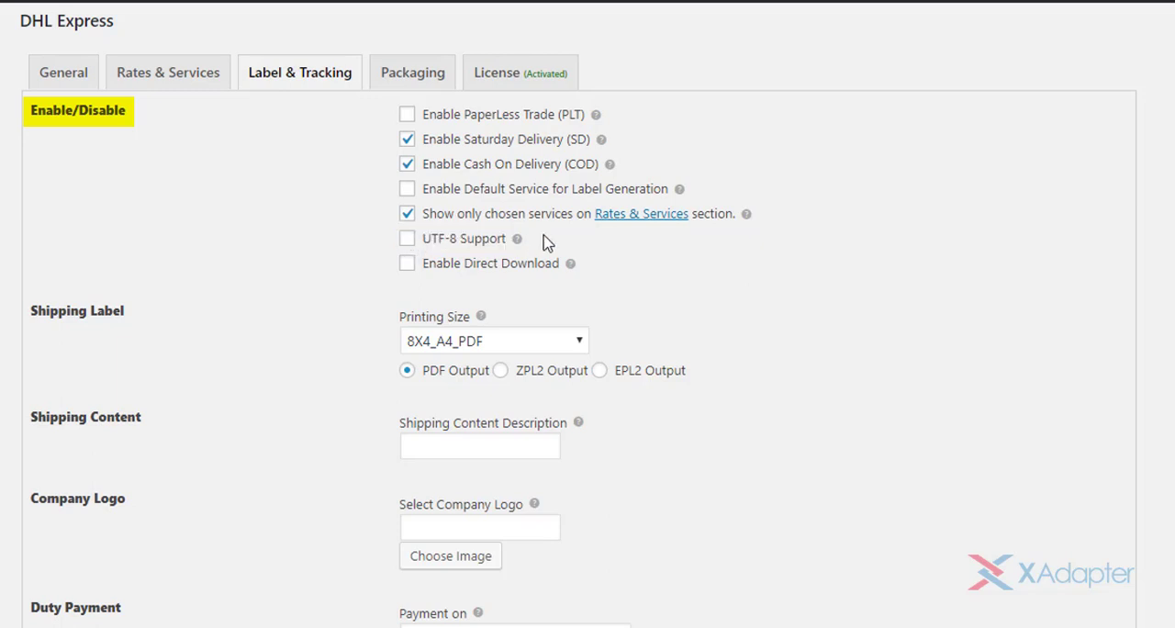
click(409, 266)
click(409, 267)
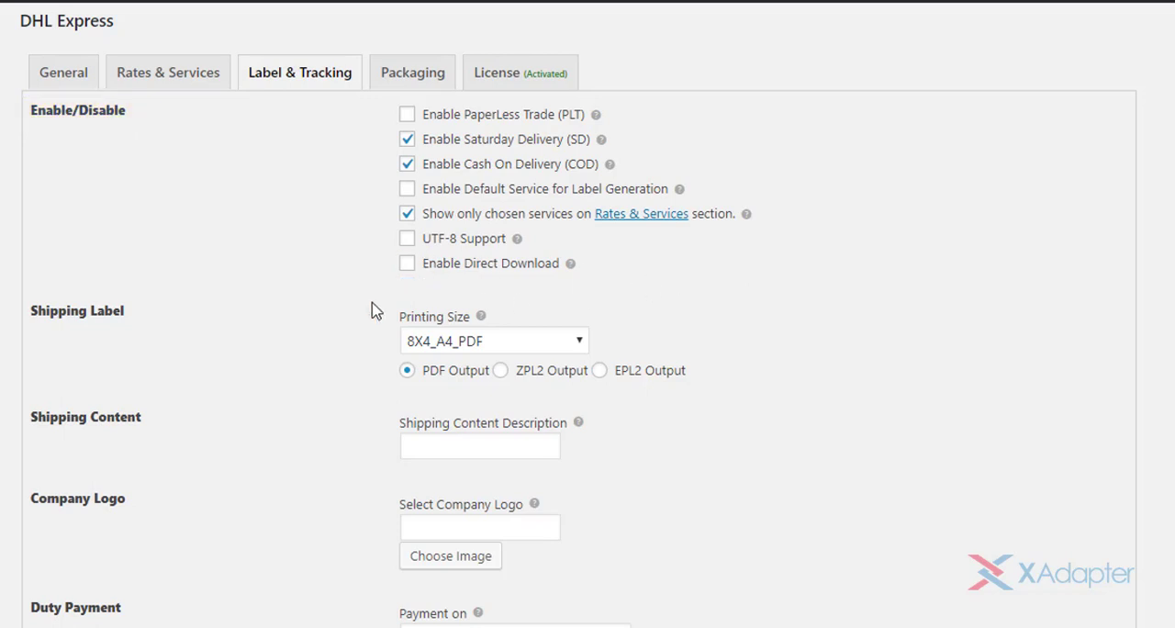
- Look through the shipping label printing sizes, and try ZPL2 Output and EPL2 Output before going back to PDF Output
click(580, 346)
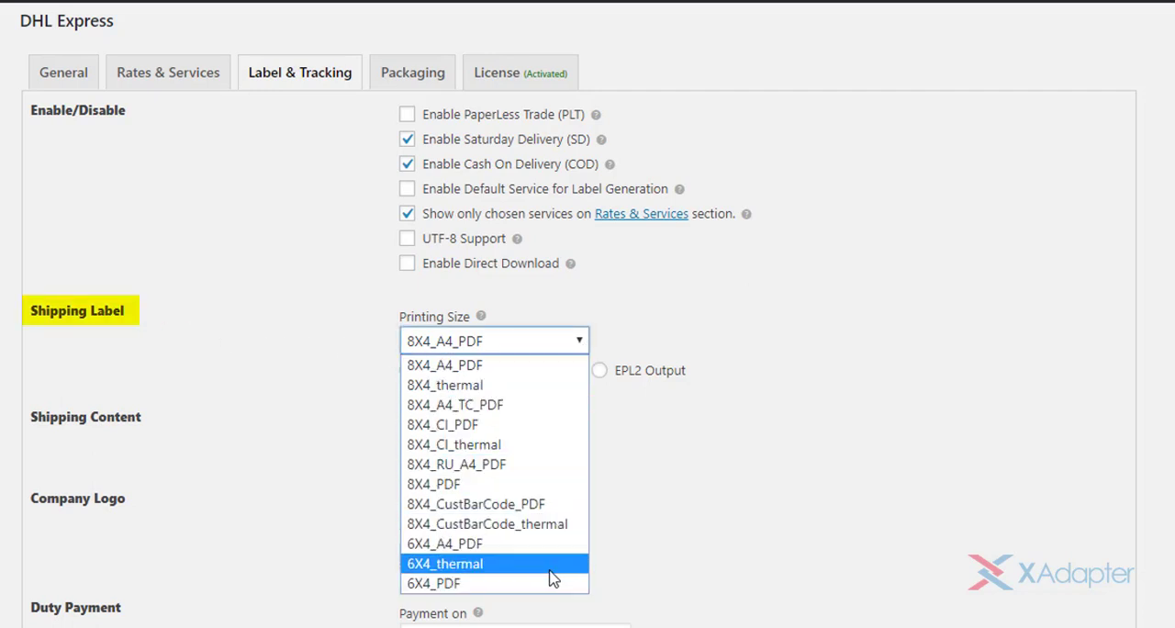
click(544, 342)
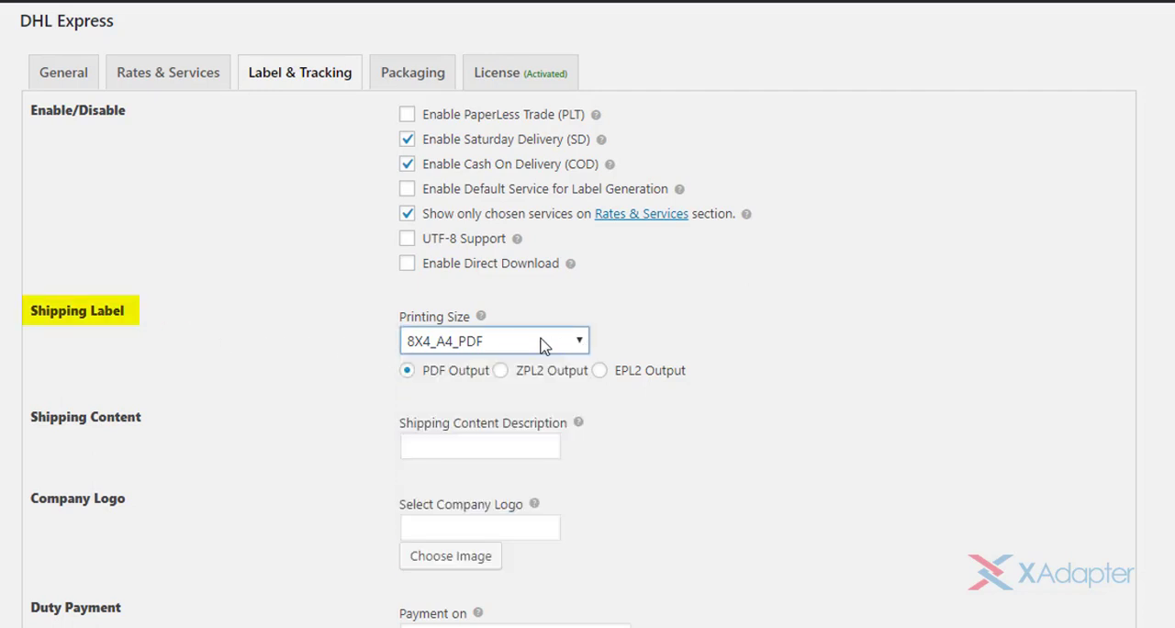
click(500, 373)
click(599, 372)
click(408, 372)
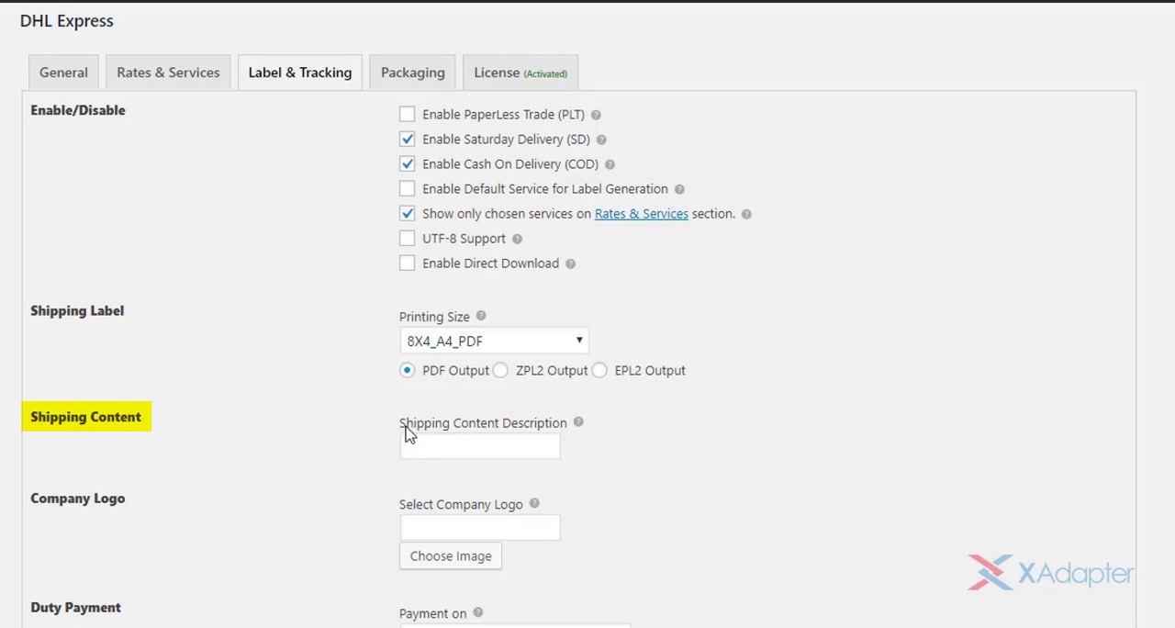
- Enter "Shipped by Wayne Enterprises" as the shipping content description and leave the company logo empty
click(499, 444)
text(Shipped by)
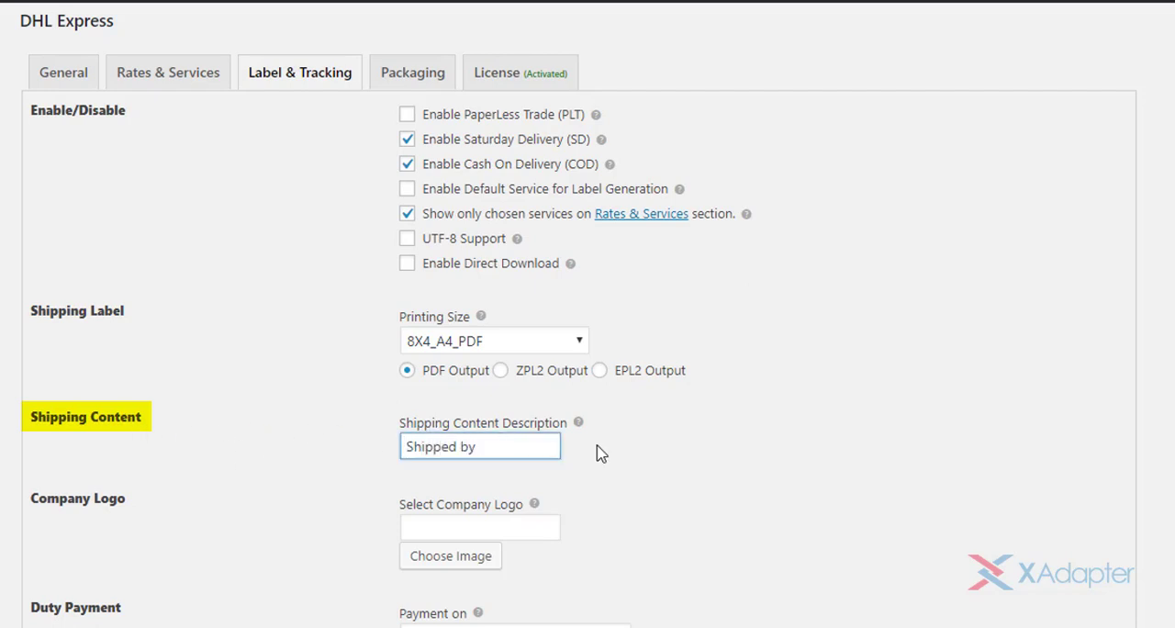
text( Wayne Enterprises)
click(598, 451)
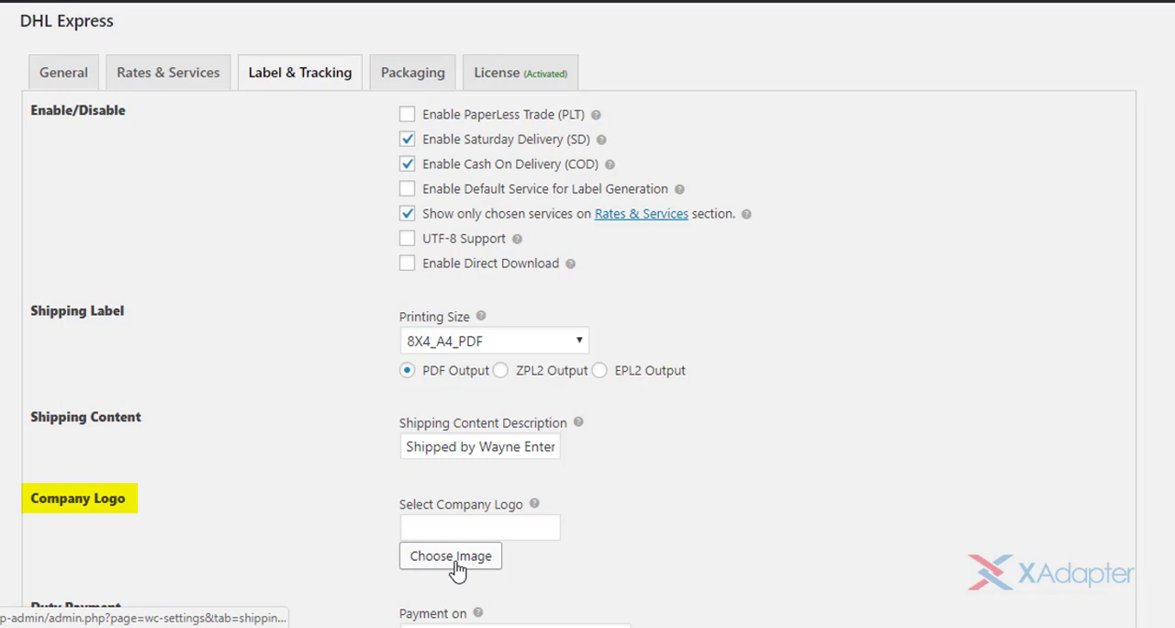
click(531, 531)
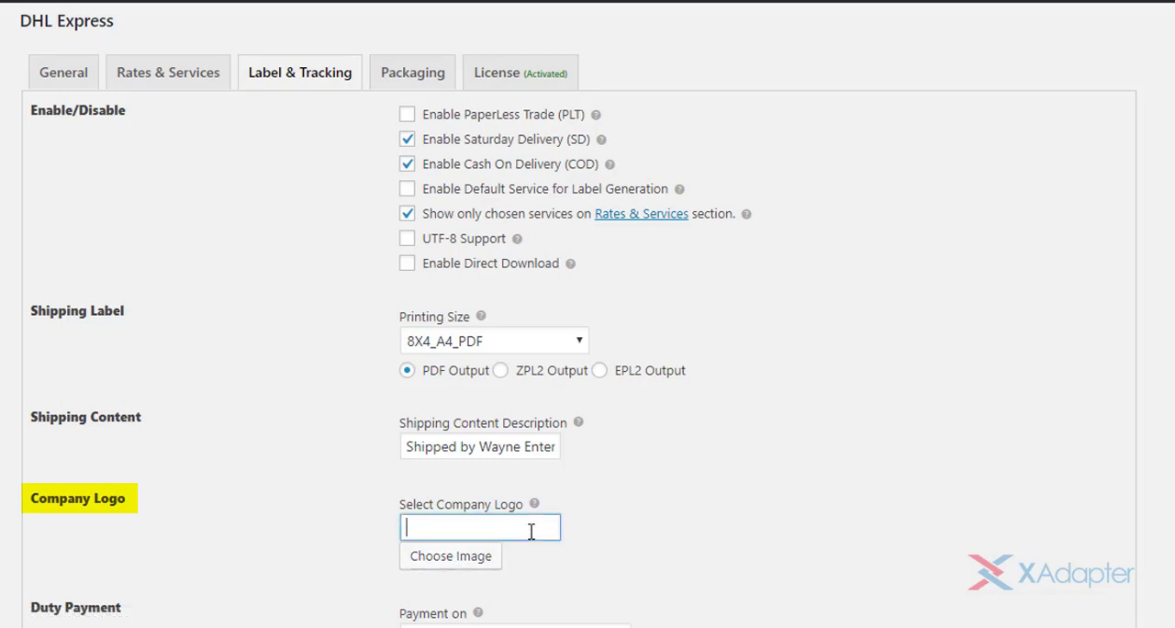
click(613, 528)
- Try Third Party/Other for the duty payment, and set Payment on to Shipper
scroll(588, 367, down, 1)
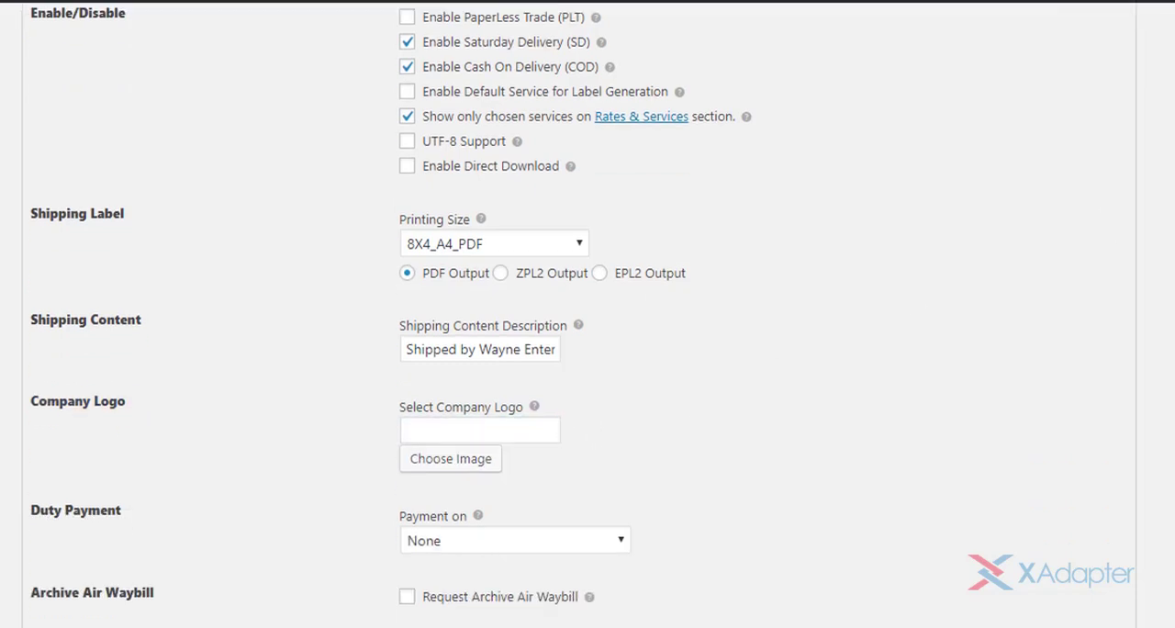
scroll(588, 367, down, 4)
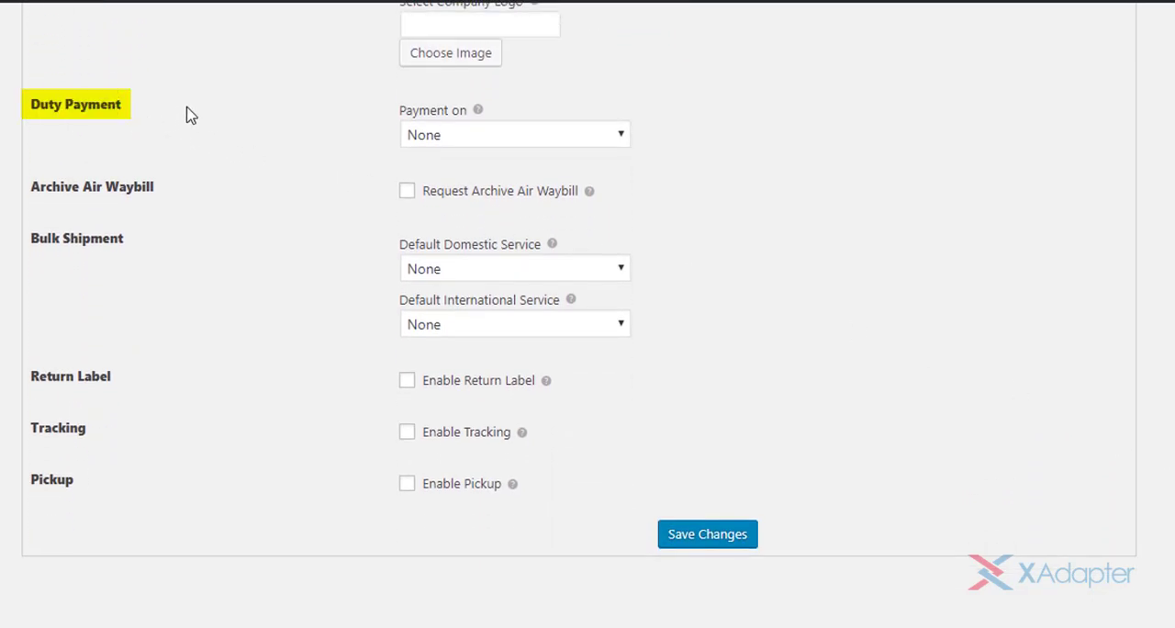
click(621, 135)
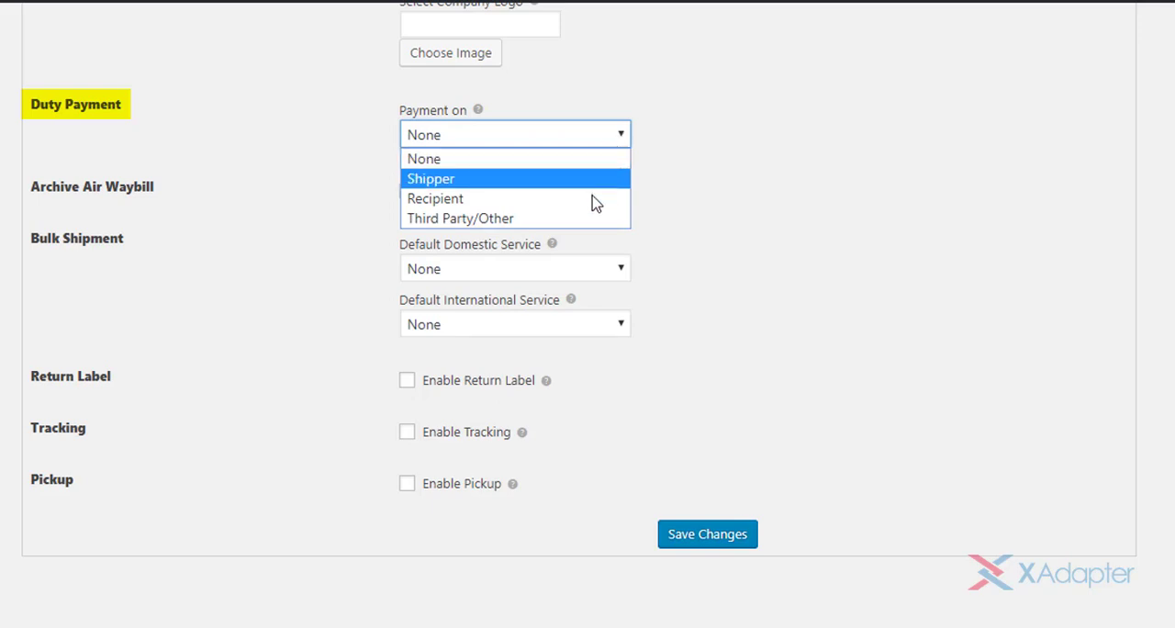
key(Escape)
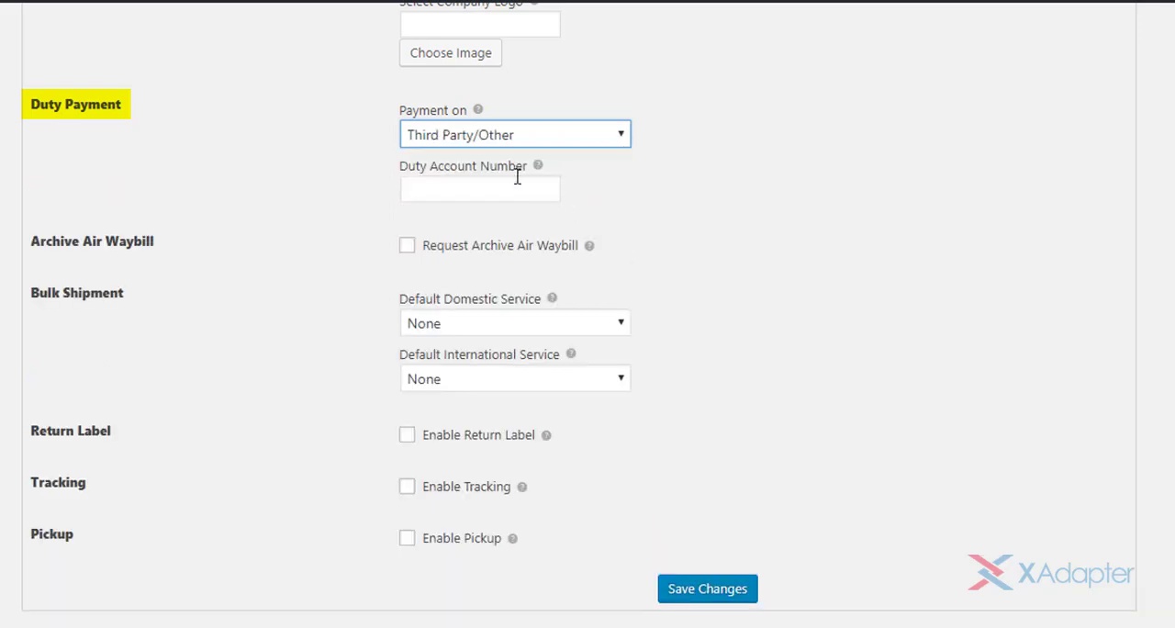
click(517, 179)
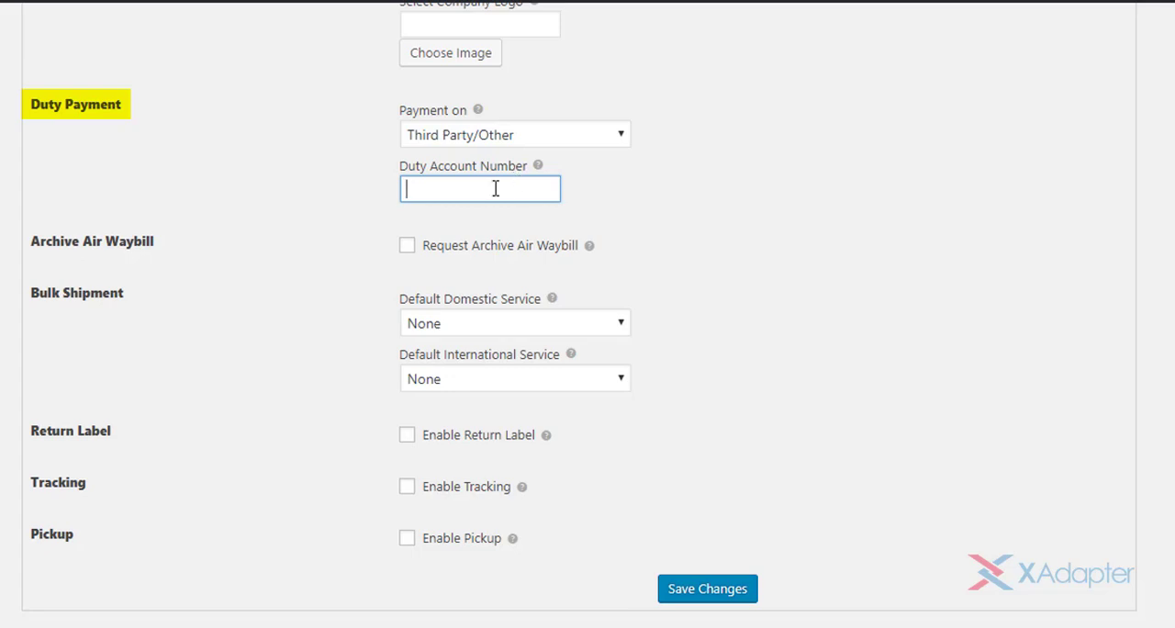
click(582, 142)
click(578, 180)
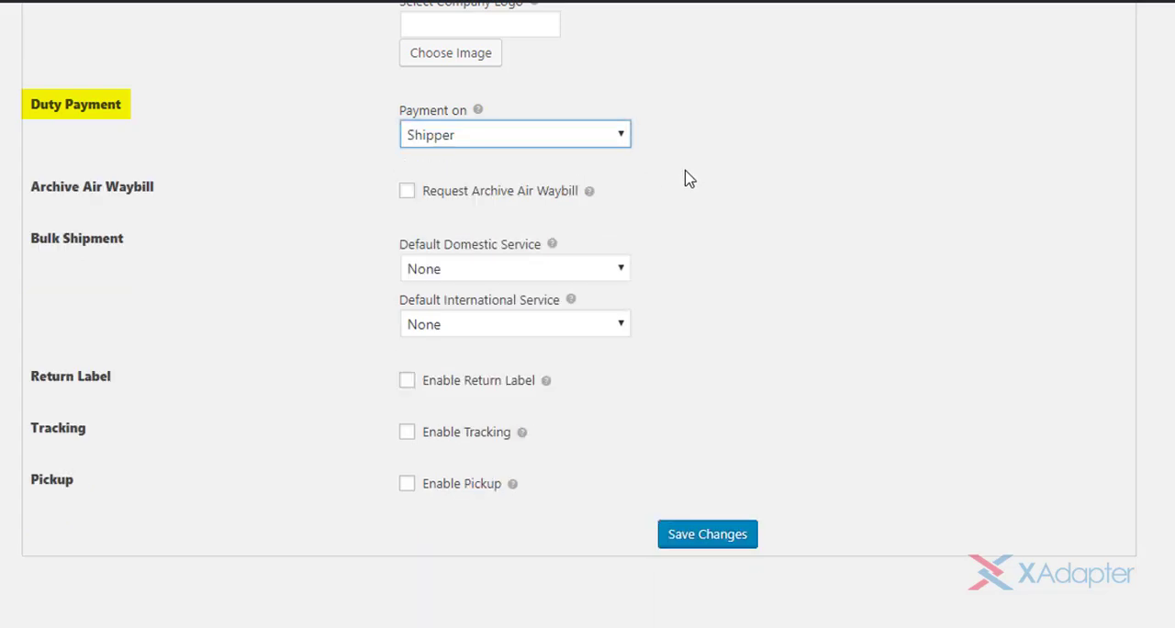
click(686, 171)
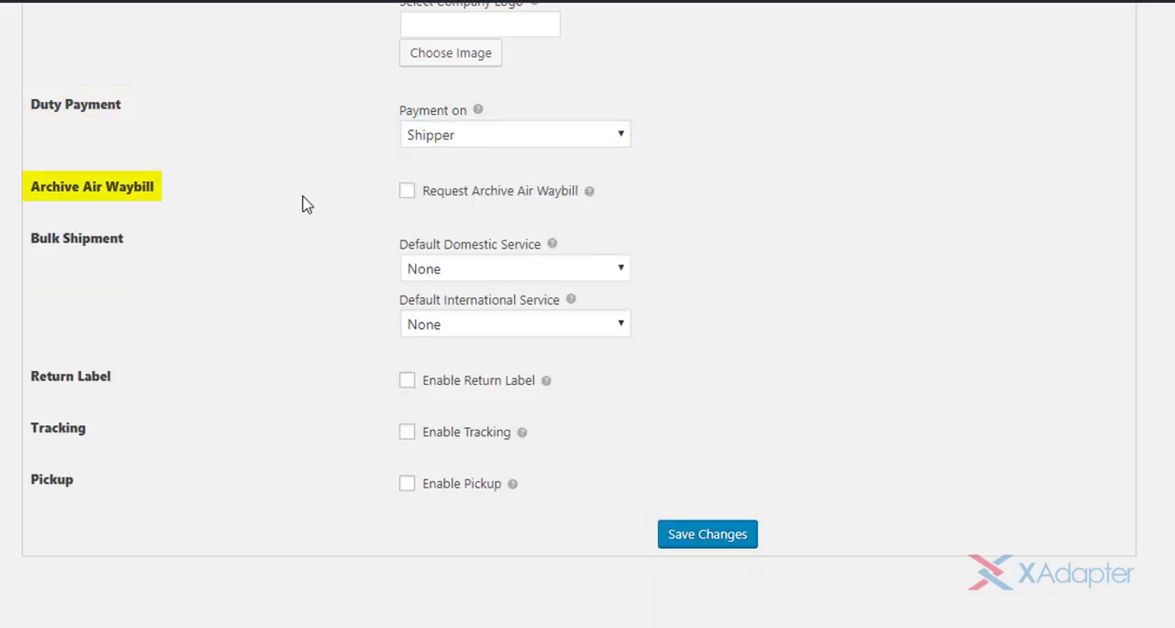
- Request the Archive Air Waybill, trying Two Documents and settling on One Document
click(406, 193)
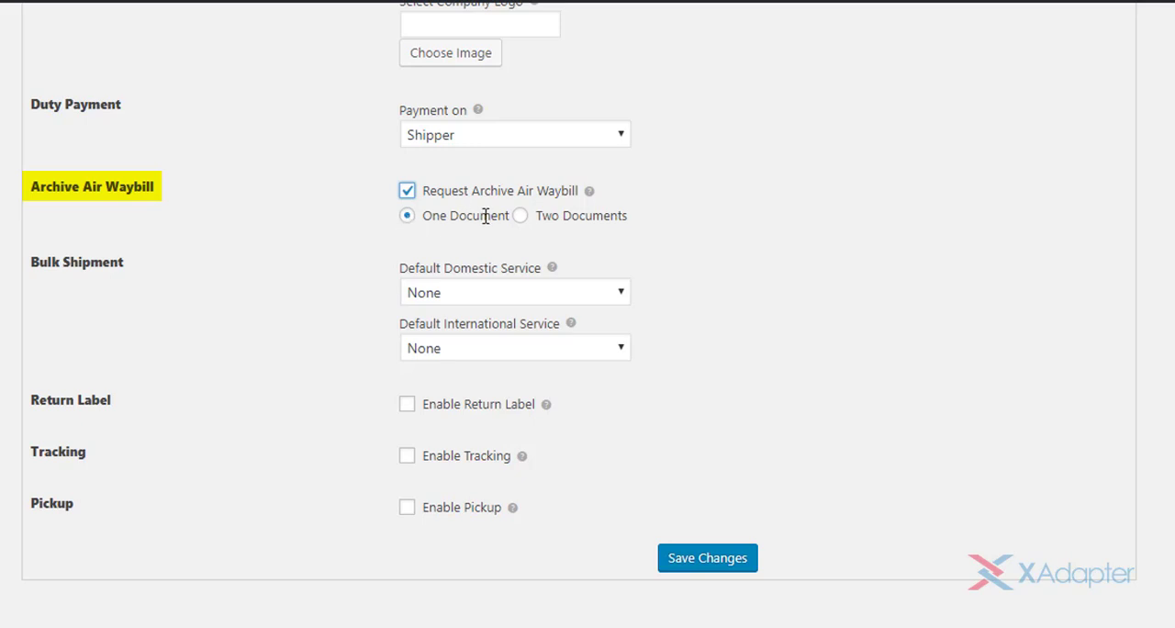
click(520, 216)
click(408, 217)
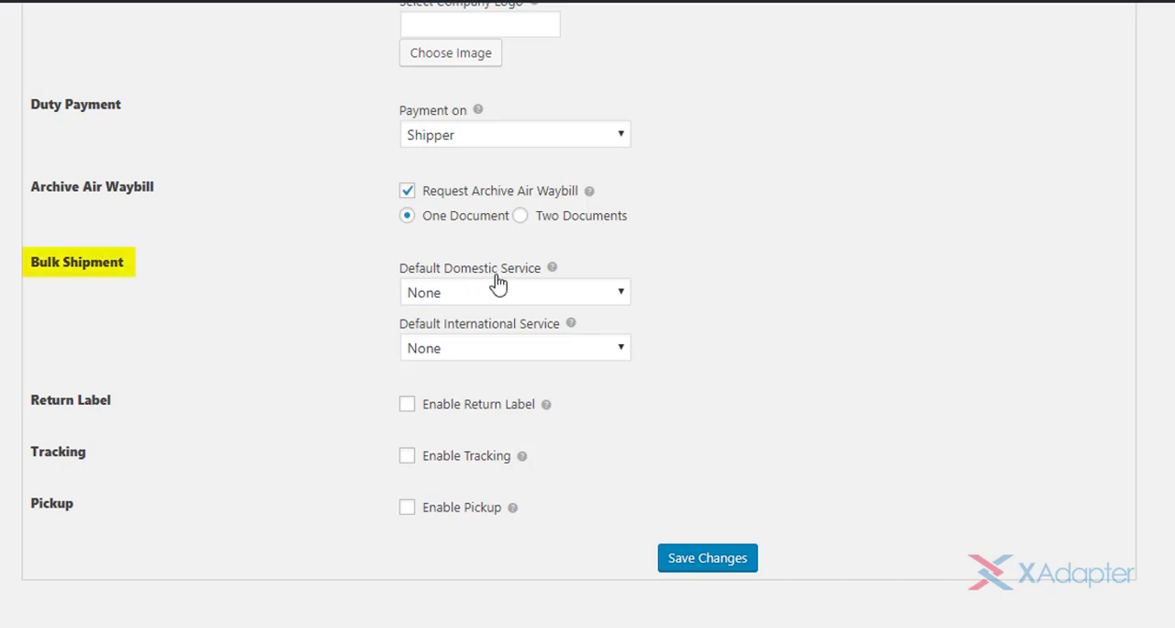
- Examine the services offered as default domestic and international service for bulk shipment, leaving both at None
click(606, 294)
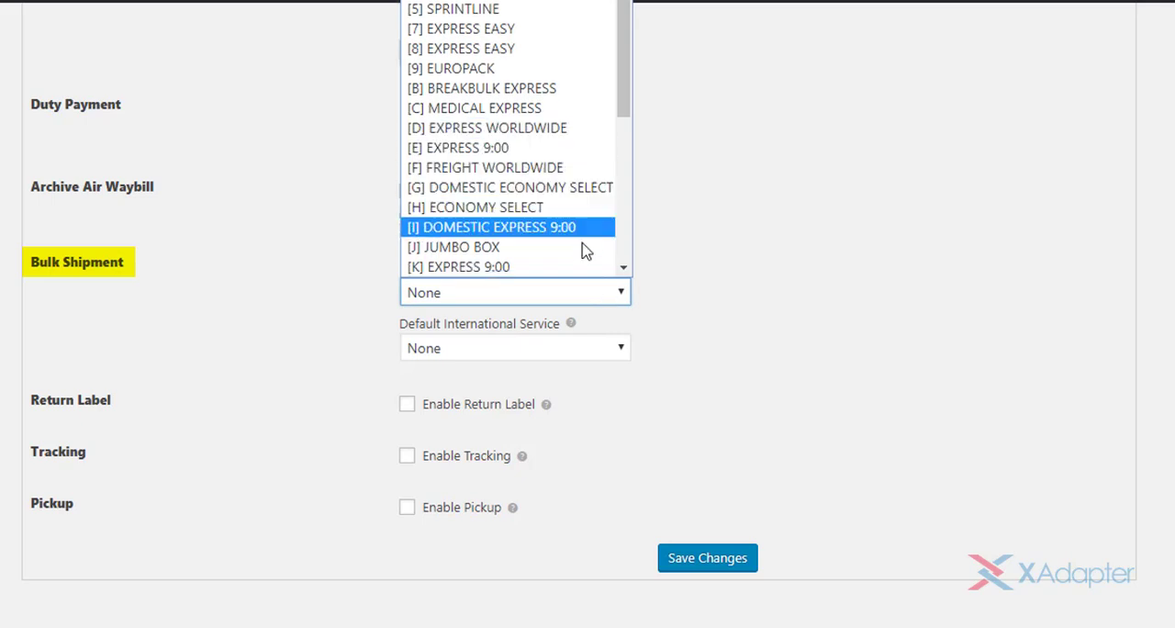
click(598, 294)
click(593, 348)
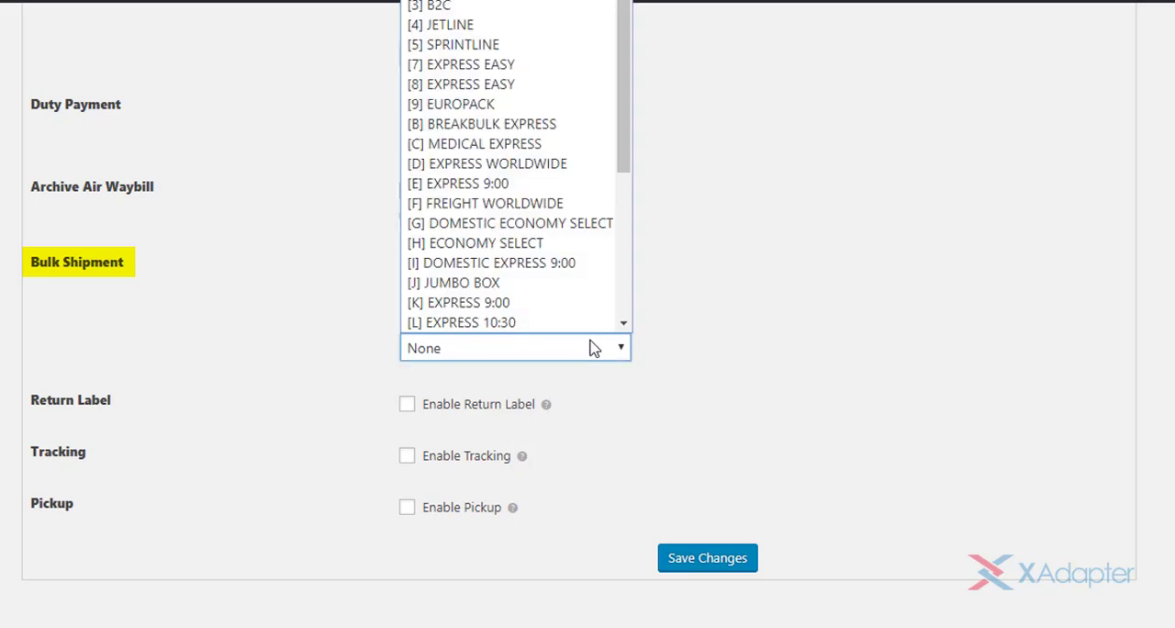
click(594, 348)
click(770, 349)
- Enable the return label and paste in the return label account number
scroll(770, 349, down, 1)
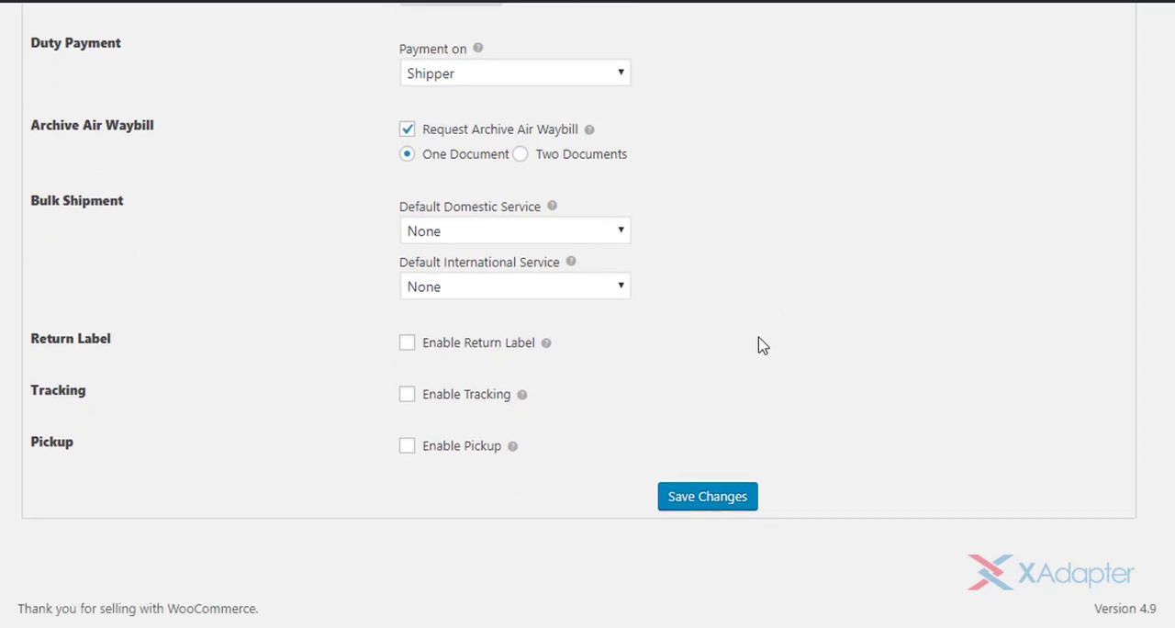
click(409, 345)
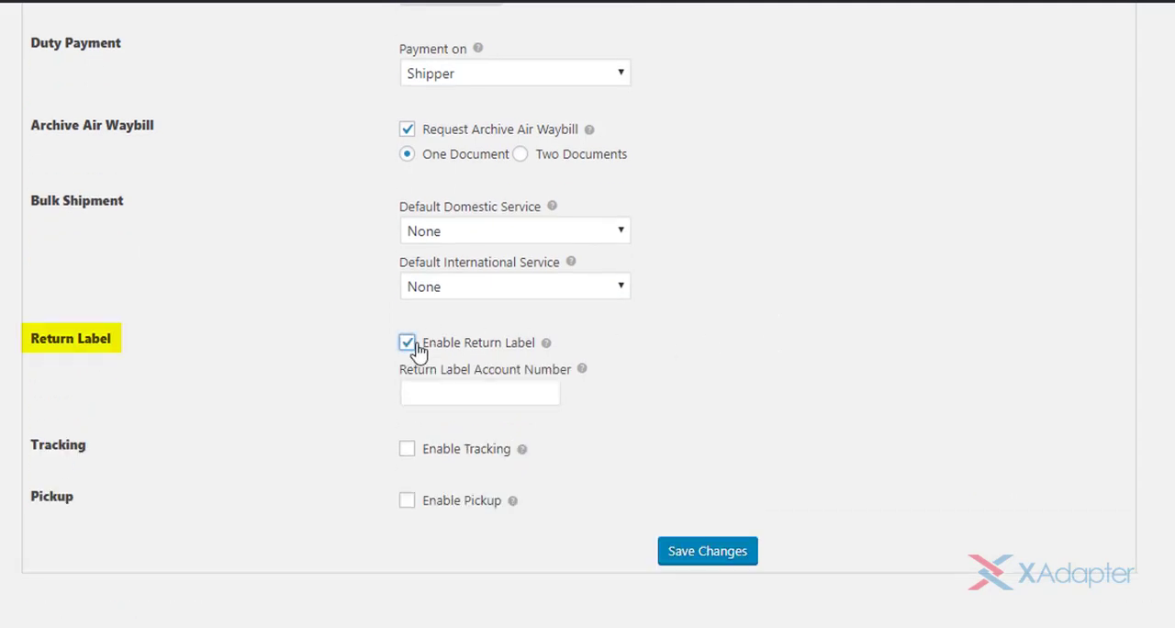
click(544, 391)
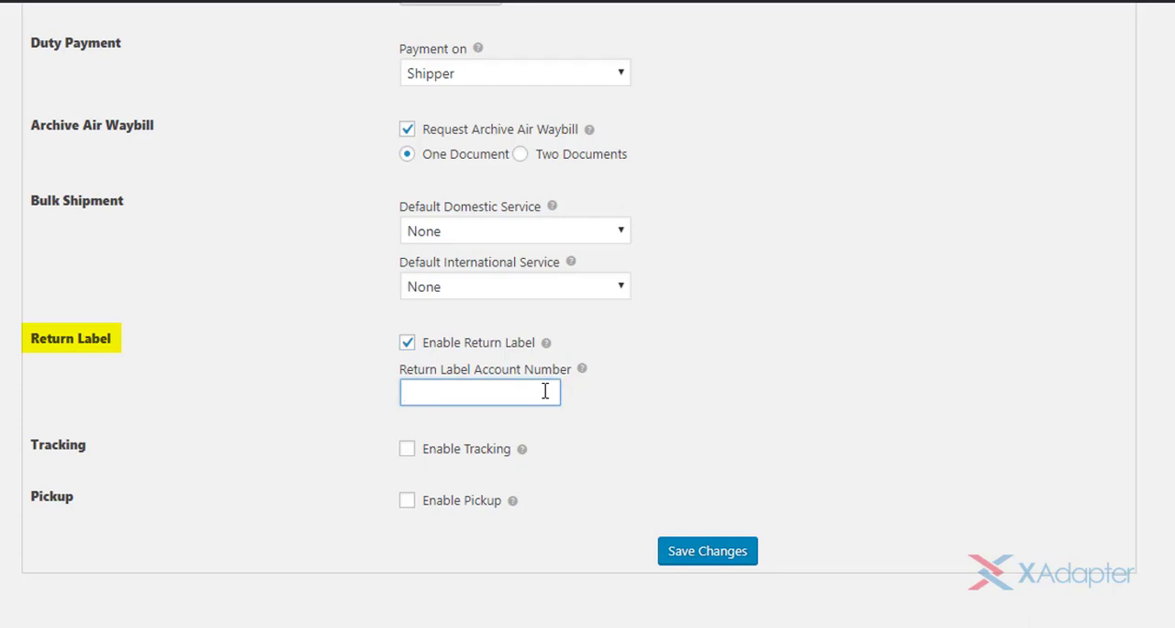
click(605, 393)
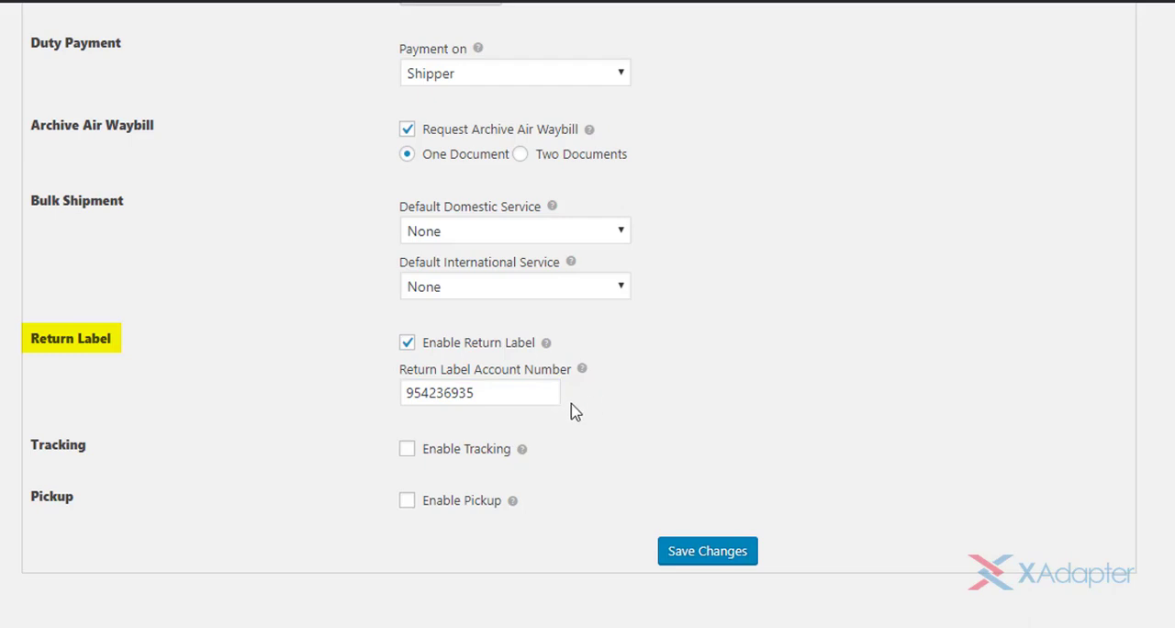
- Enable tracking and DHL tracking messages to customers, with the shipper message "Products shipped by Wayne Enterprises"
click(406, 450)
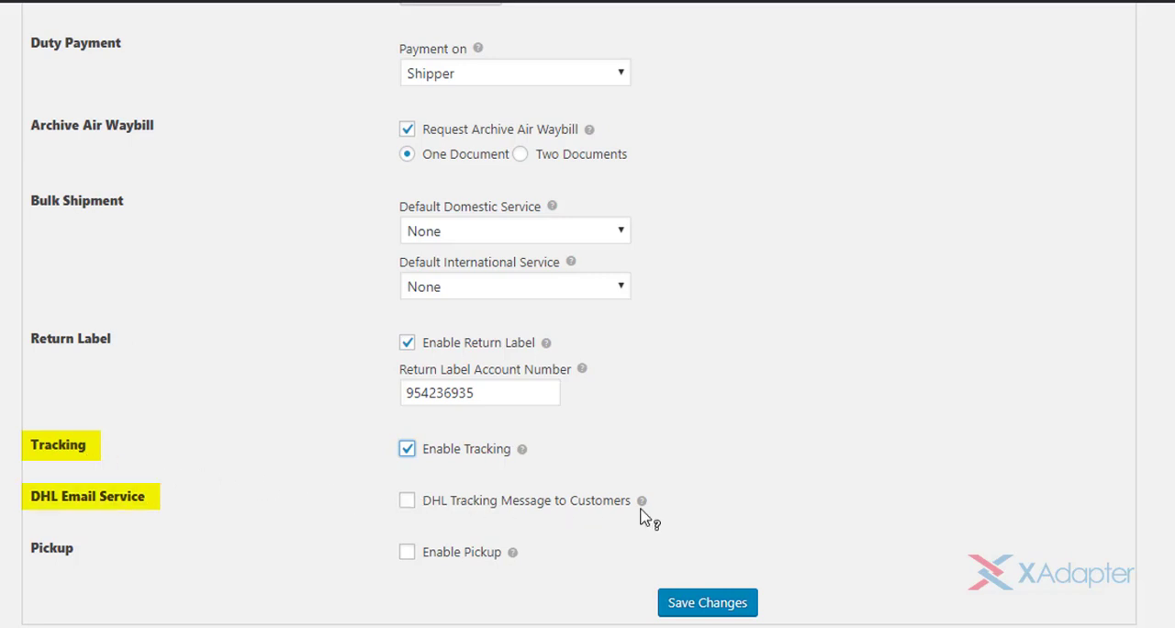
click(406, 502)
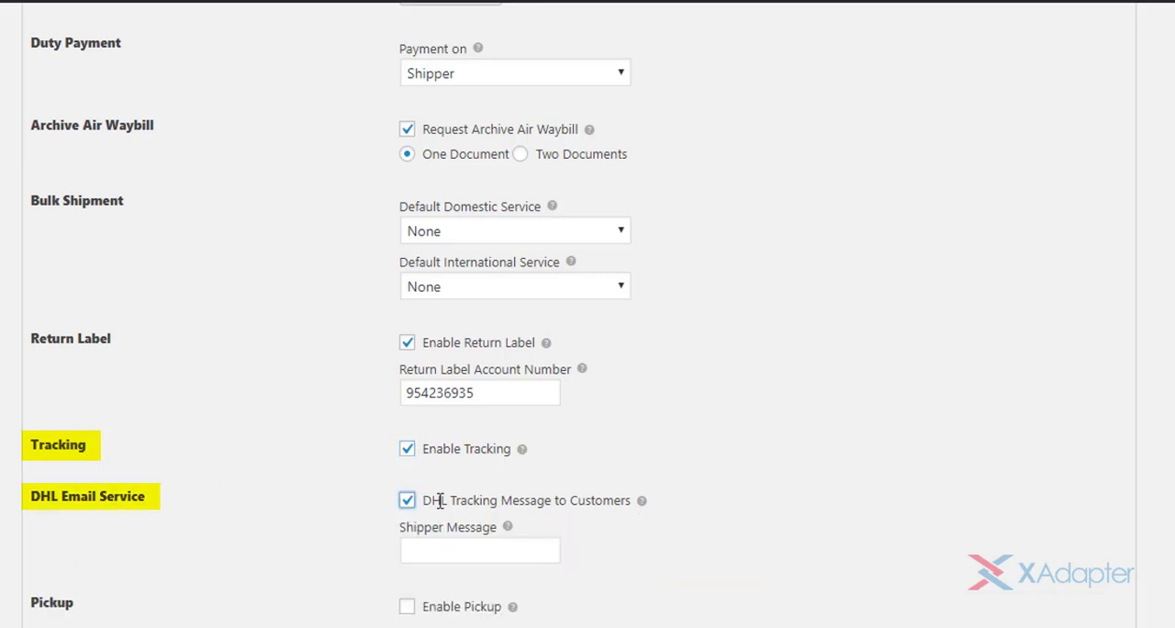
scroll(716, 505, down, 3)
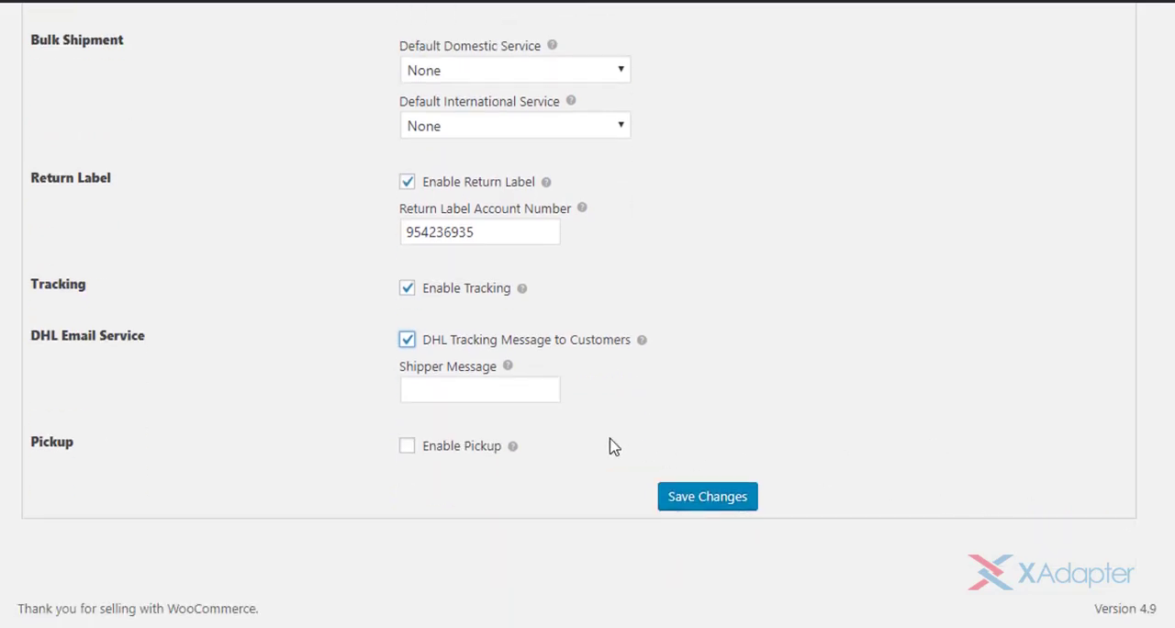
click(517, 389)
text(Prod)
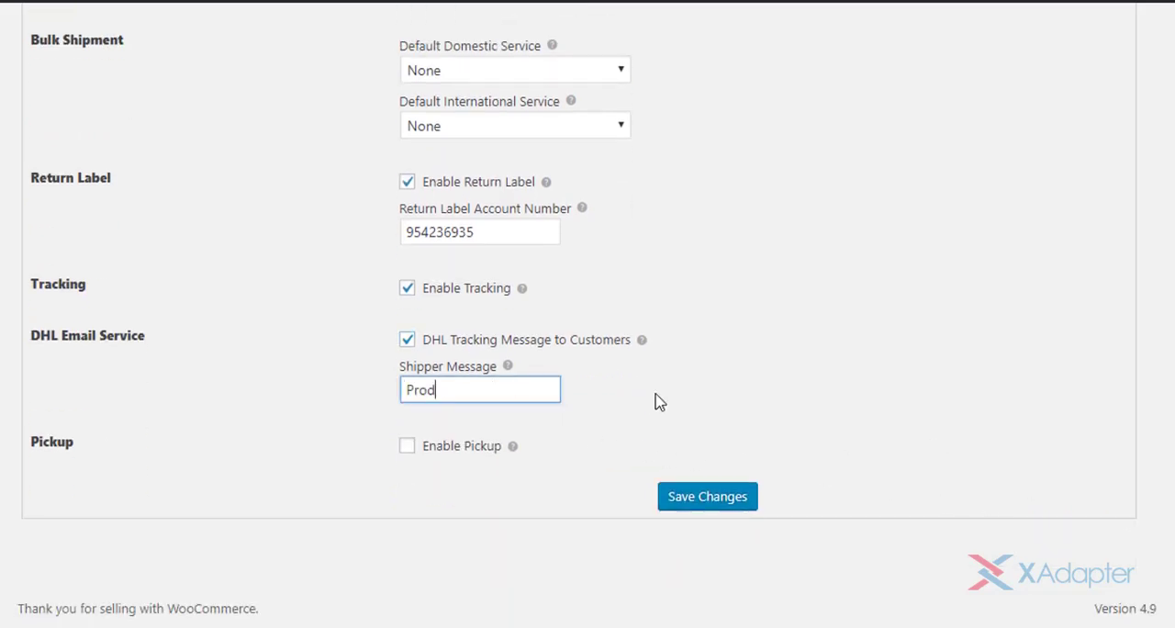
text(ucts shipped by Wayne Enterprises)
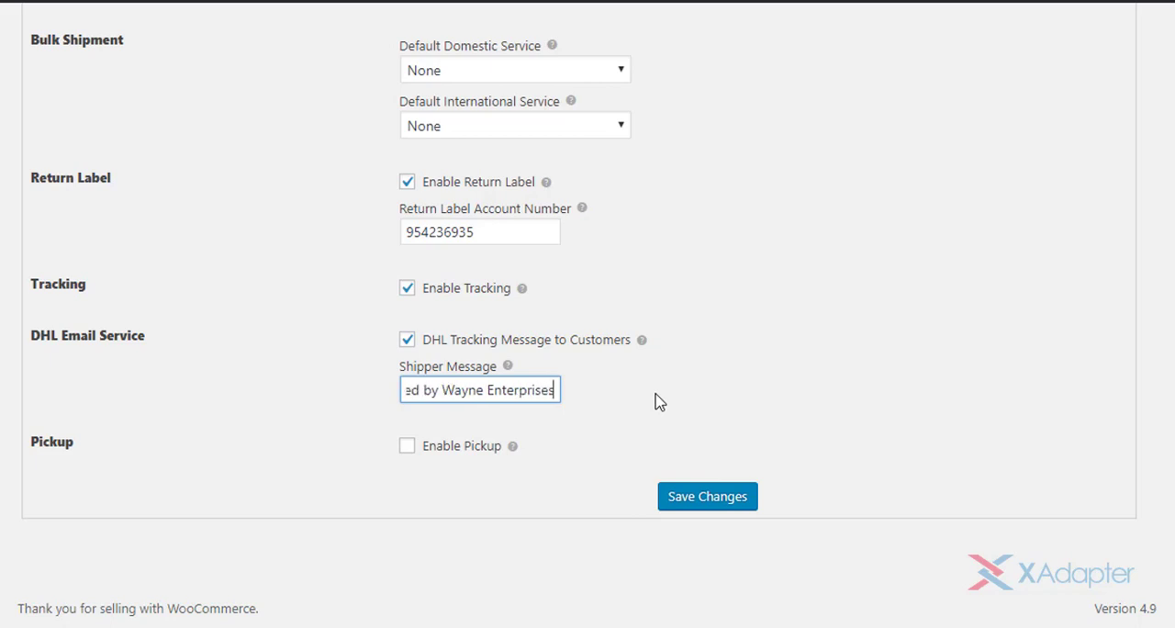
click(655, 401)
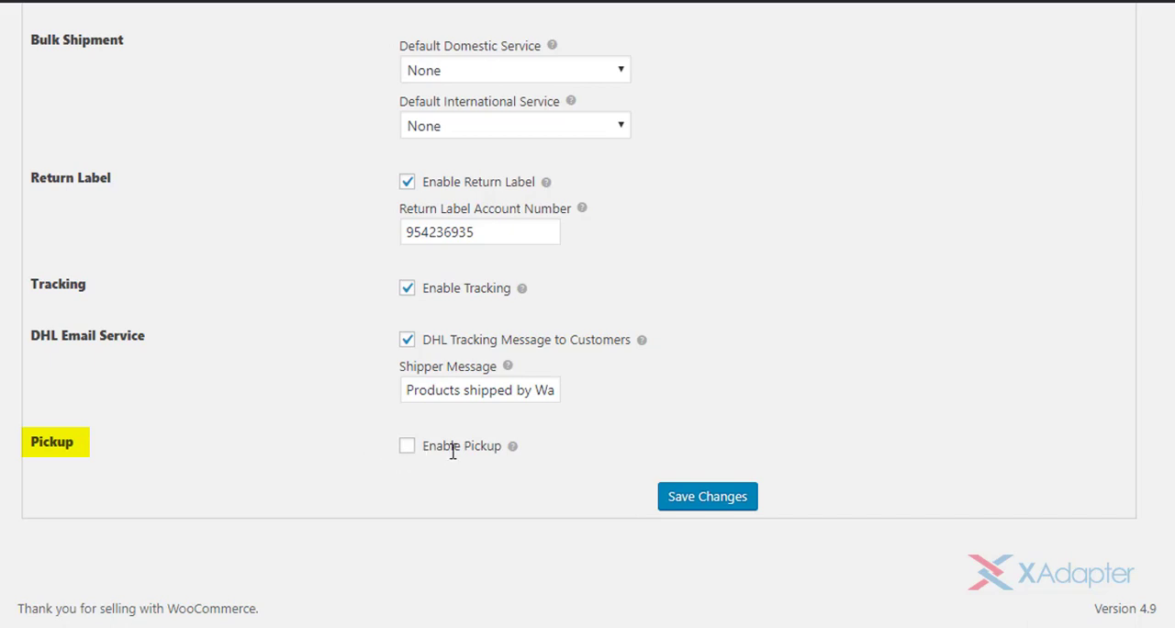
- Enable pickup, scheduled after 2 days, with pickup availability from 10:00 to 18:00
click(407, 448)
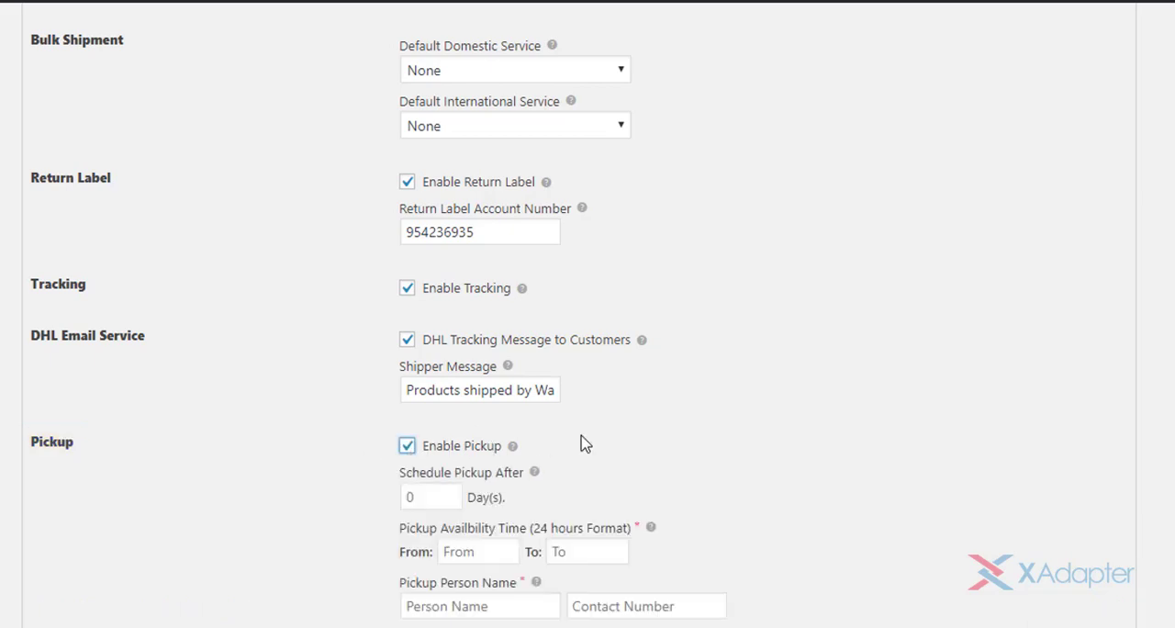
scroll(1007, 388, down, 2)
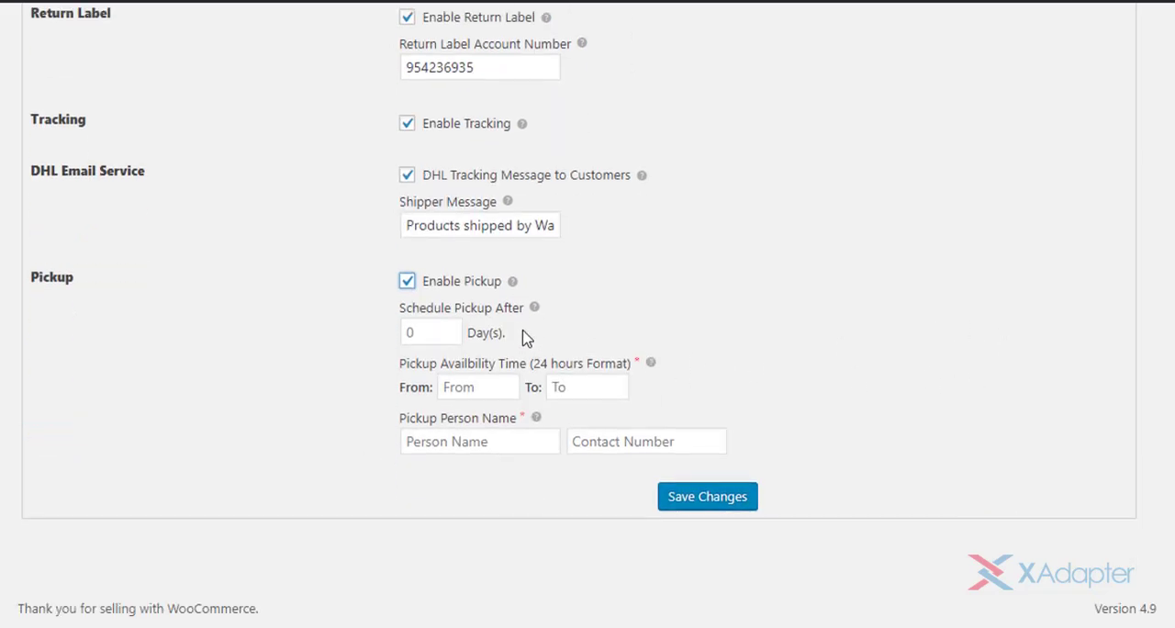
click(449, 328)
click(479, 385)
text(10:00)
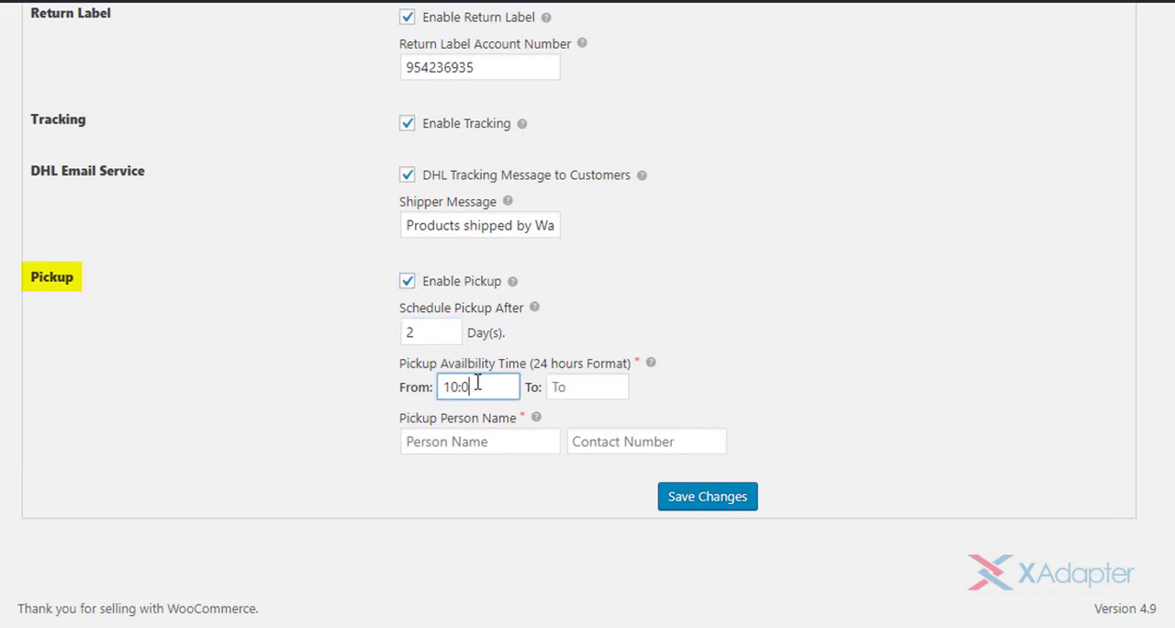
click(619, 394)
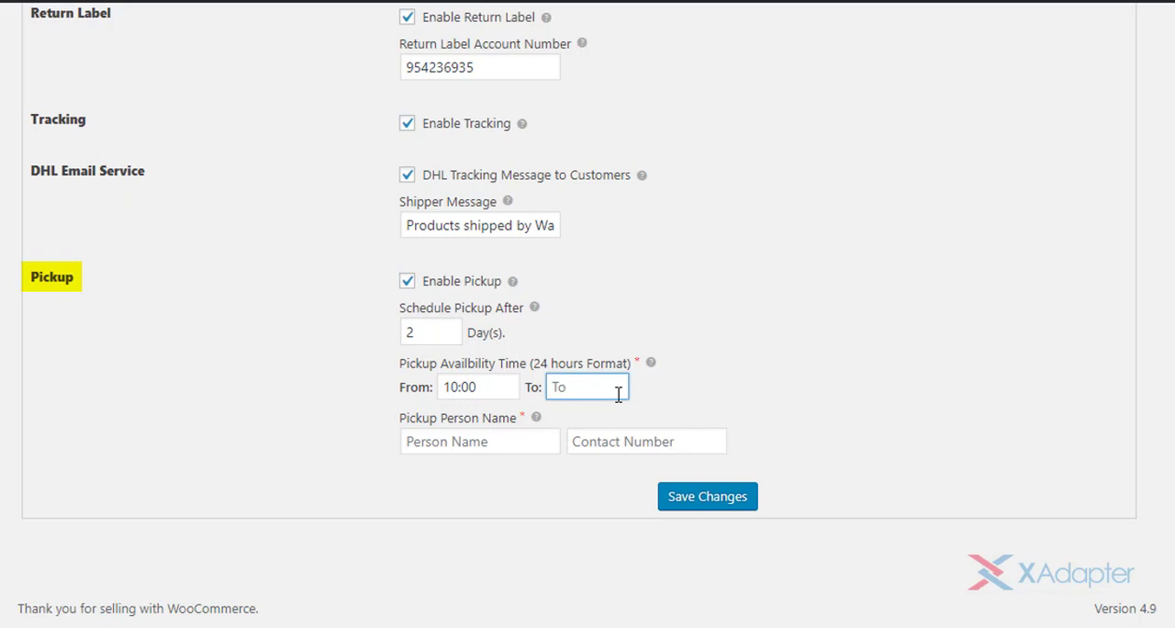
text(18:00)
- Enter the pickup person's name and contact number
click(530, 446)
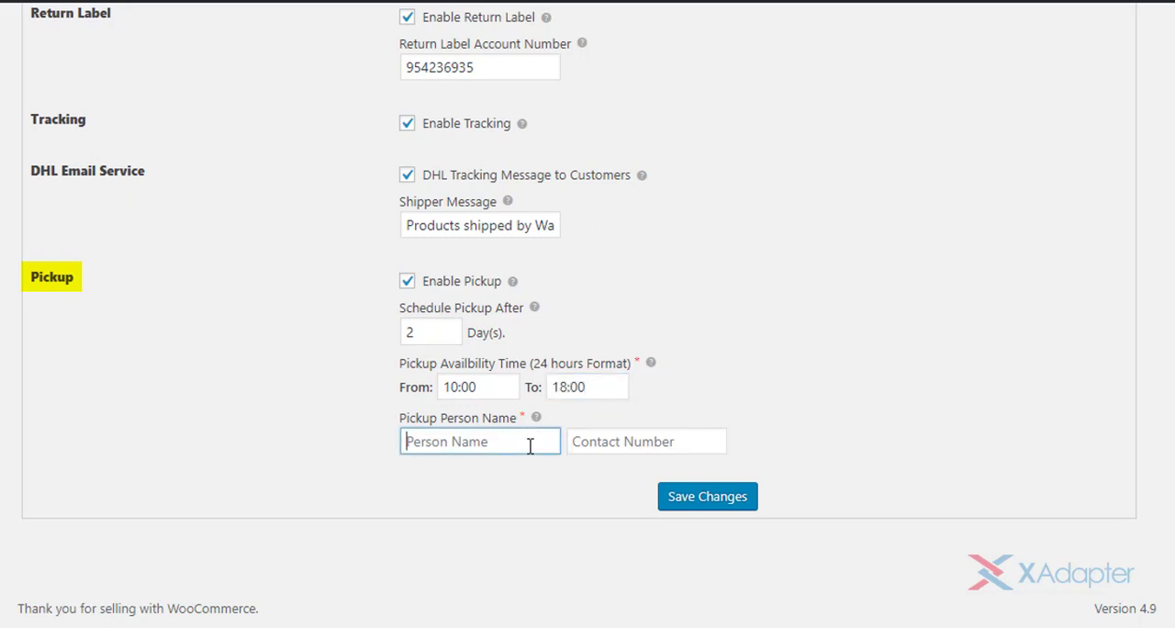
text(Barry)
click(717, 439)
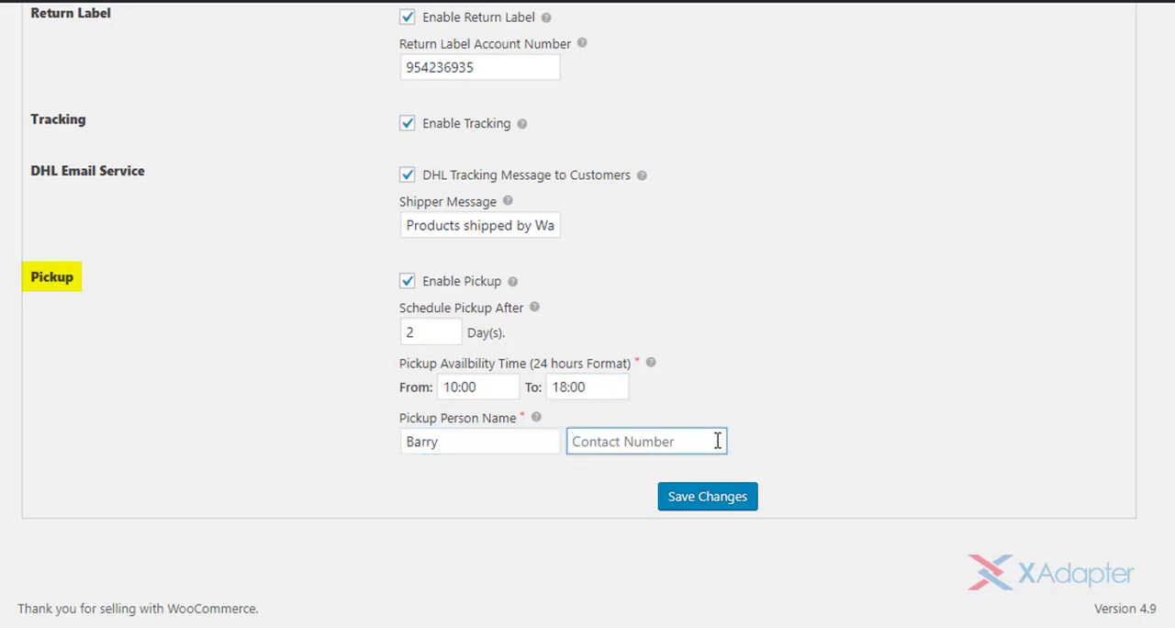
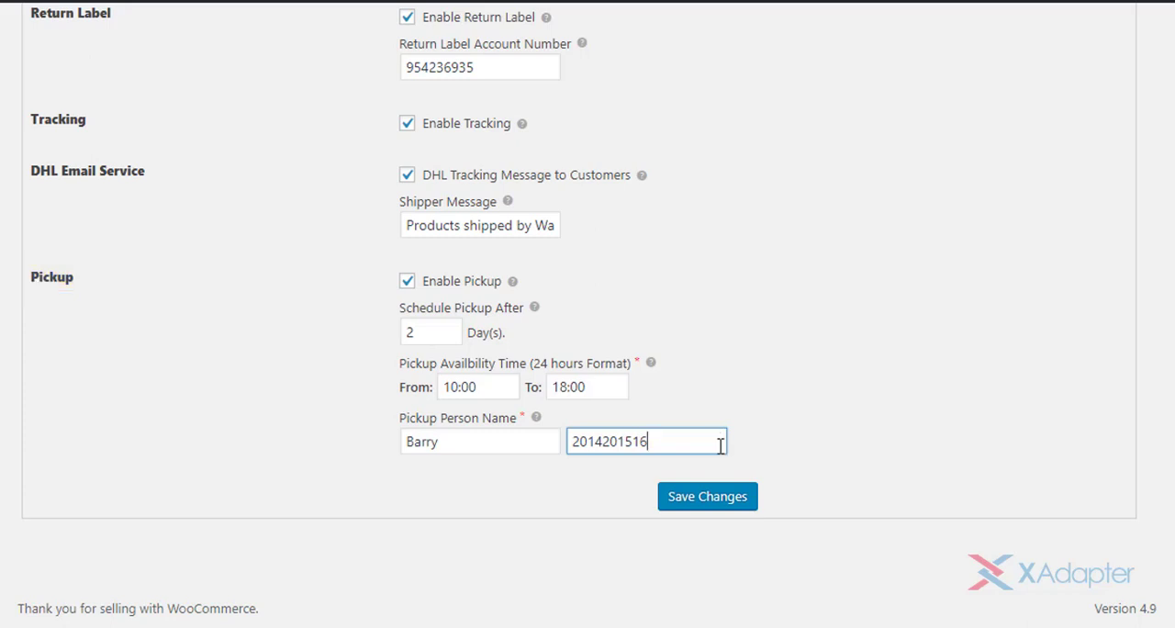
click(745, 457)
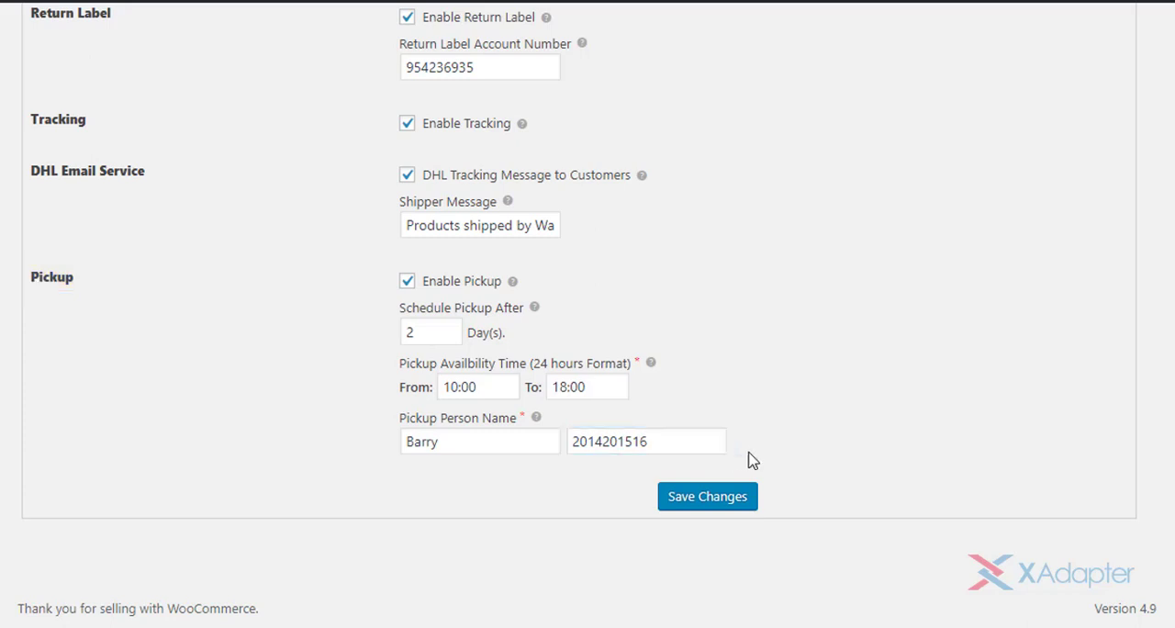
- Save the label, tracking and pickup settings of the DHL Express plugin
click(715, 503)
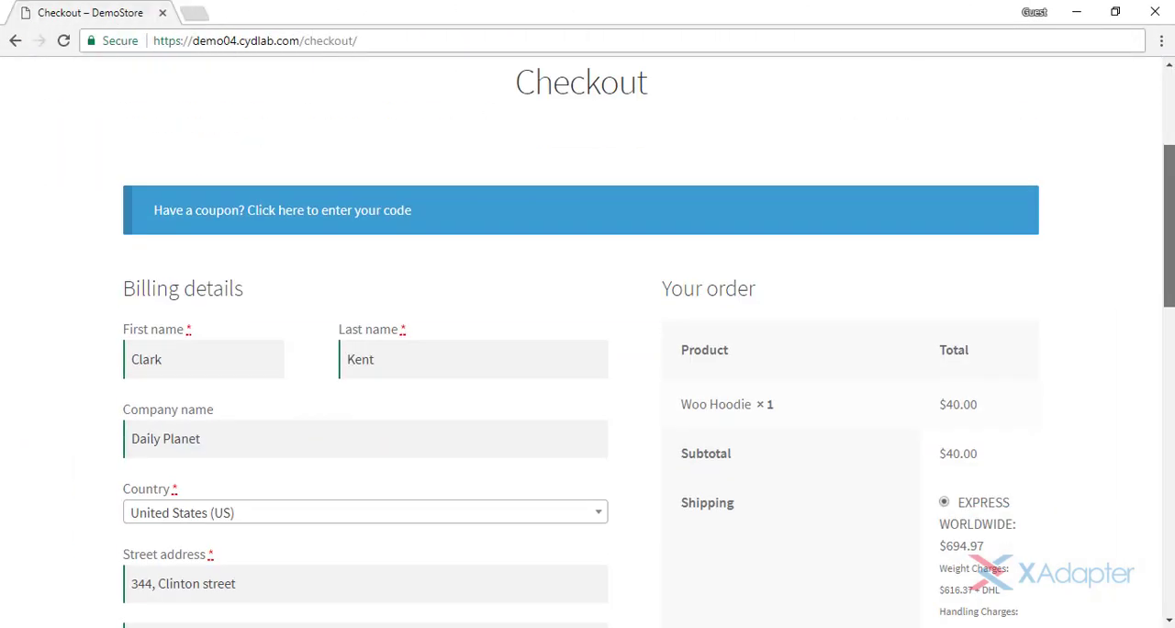
- Enable DHL Shipping Insurance for the order on the store's checkout page and check the offered DHL shipping rates
scroll(587, 340, down, 4)
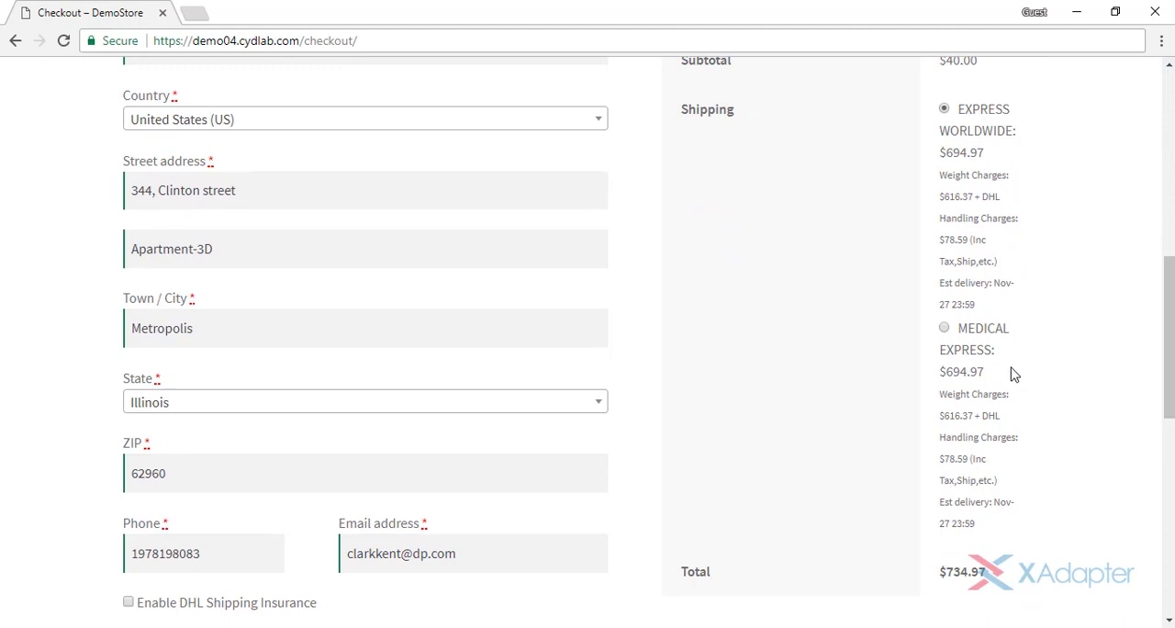
scroll(1013, 374, down, 2)
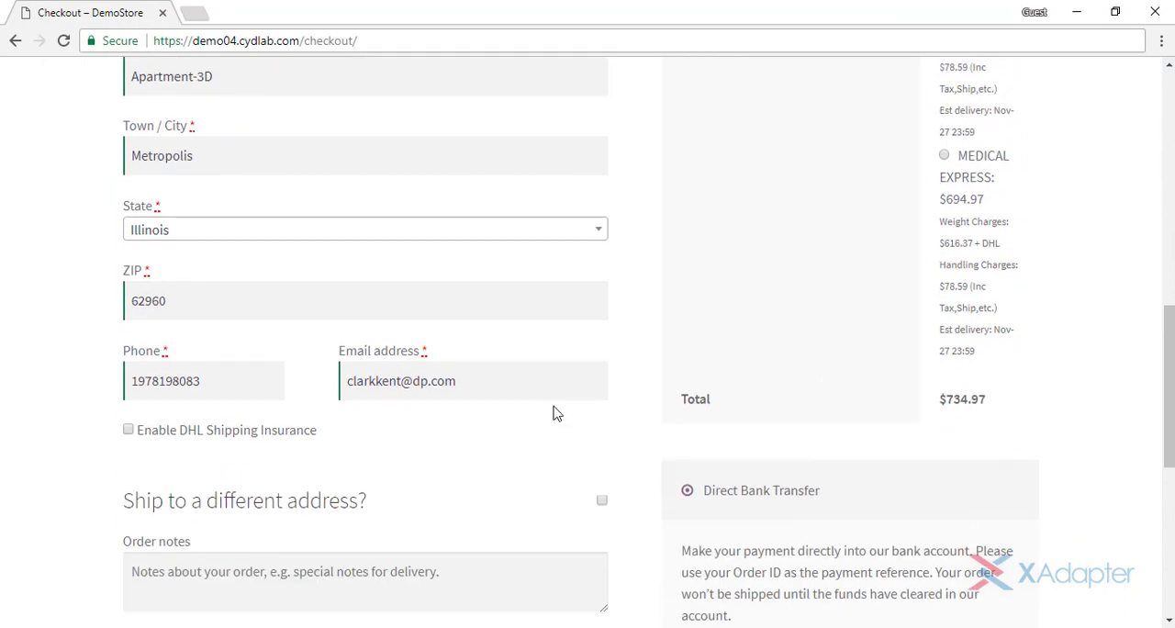
click(128, 431)
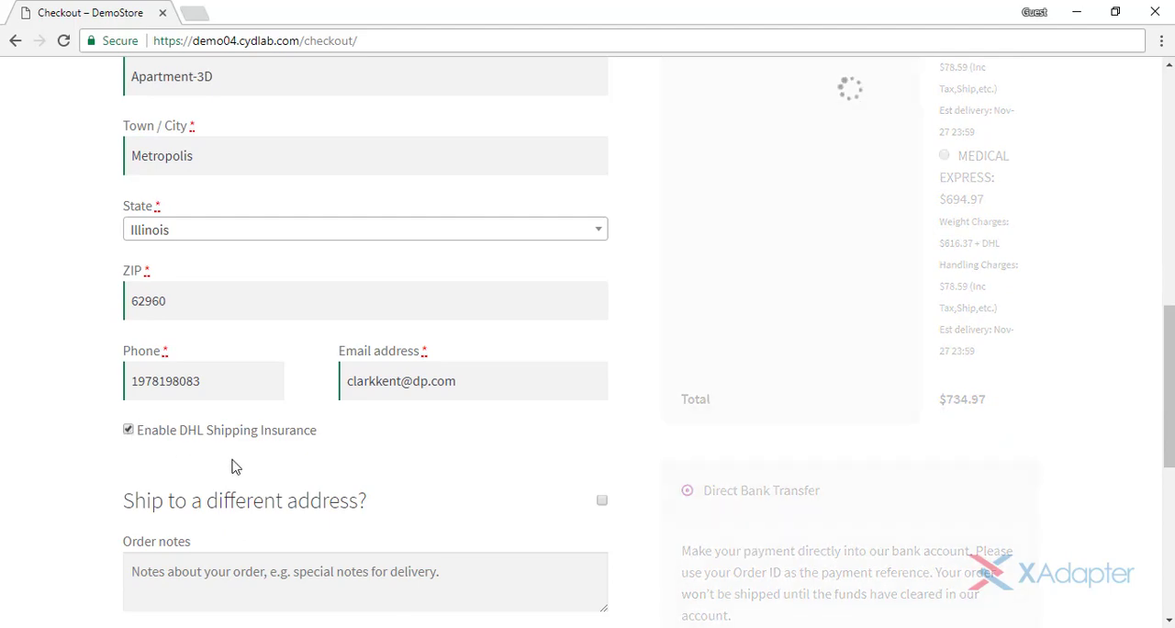
scroll(1035, 131, up, 2)
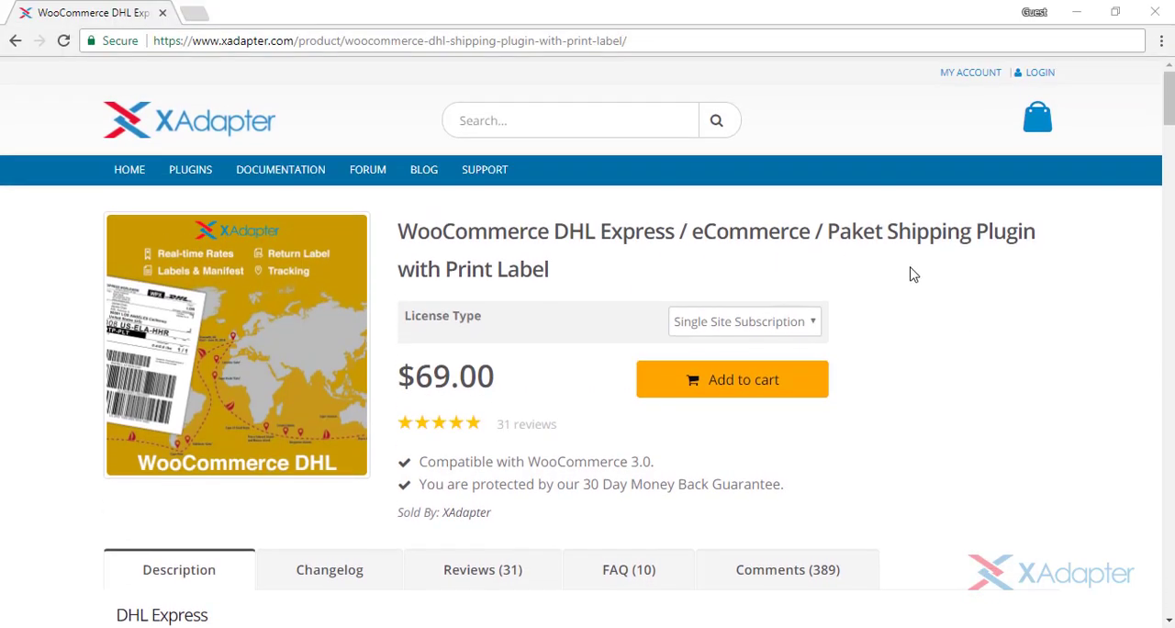
- Look through the DHL shipping plugin's product description and the setup article for WooCommerce DHL Express on the XAdapter site
scroll(913, 275, down, 6)
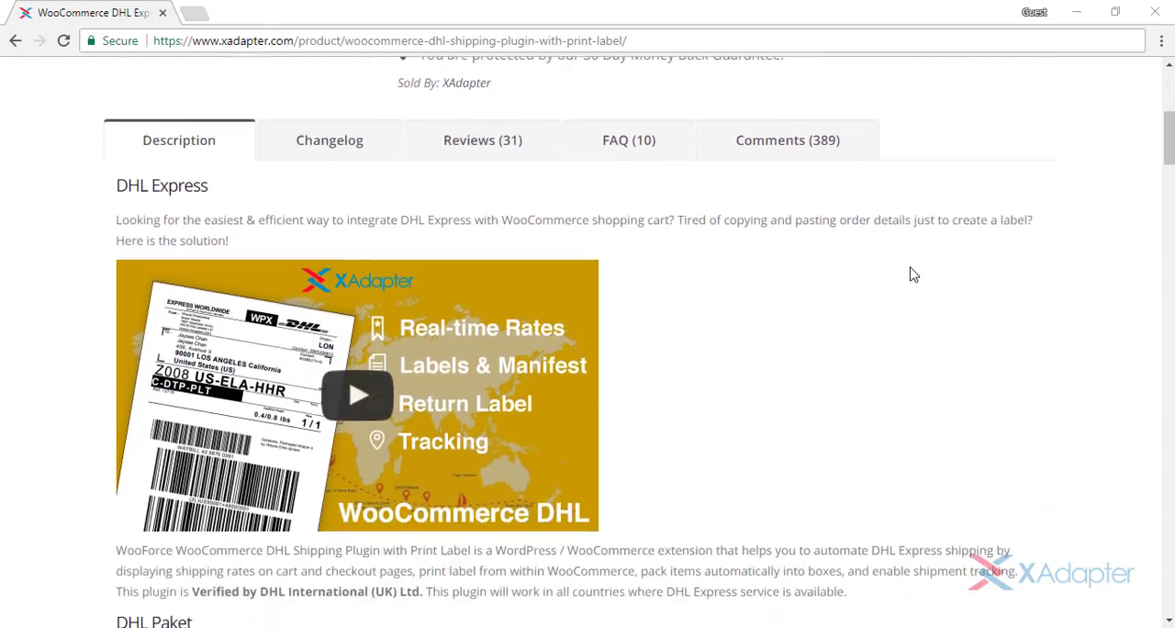
scroll(913, 274, down, 11)
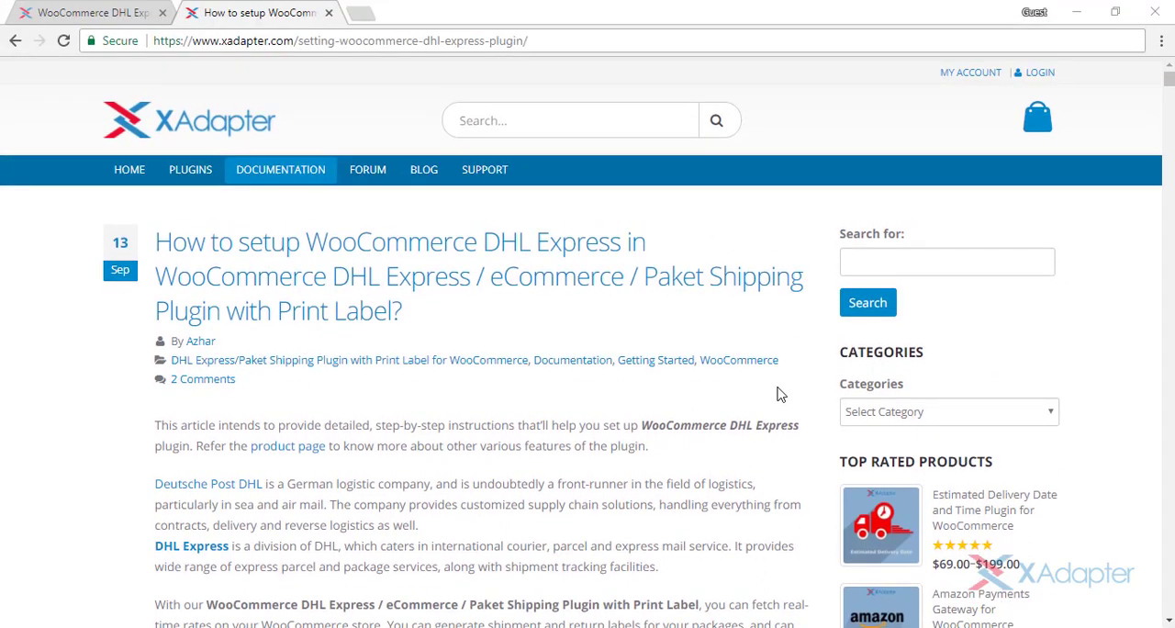
scroll(708, 332, down, 4)
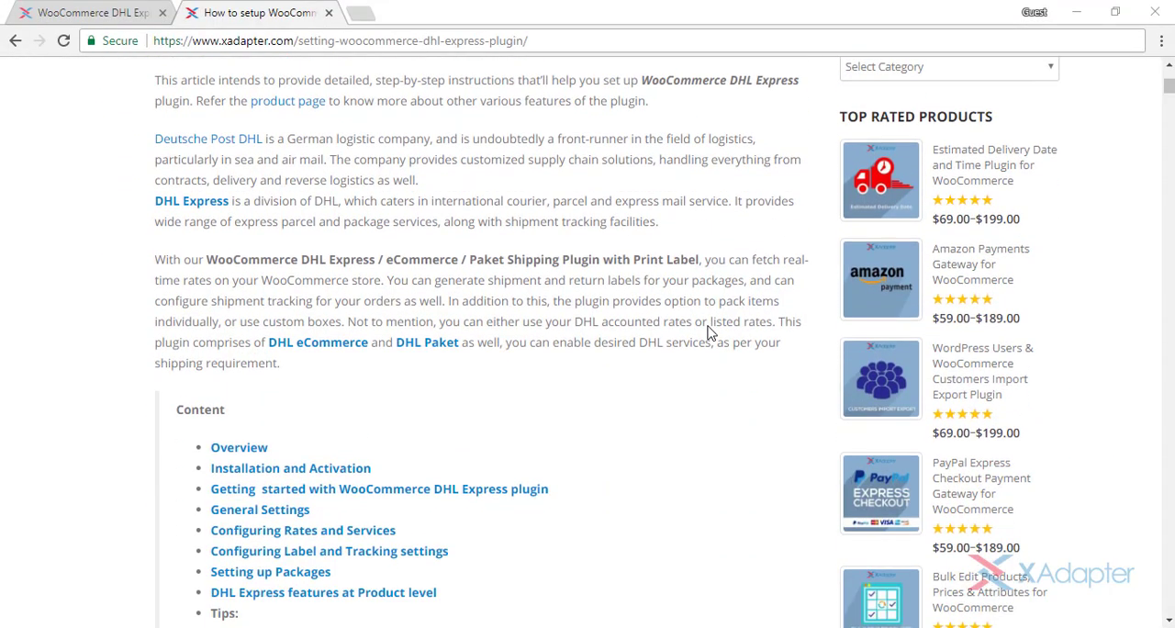
scroll(709, 332, down, 3)
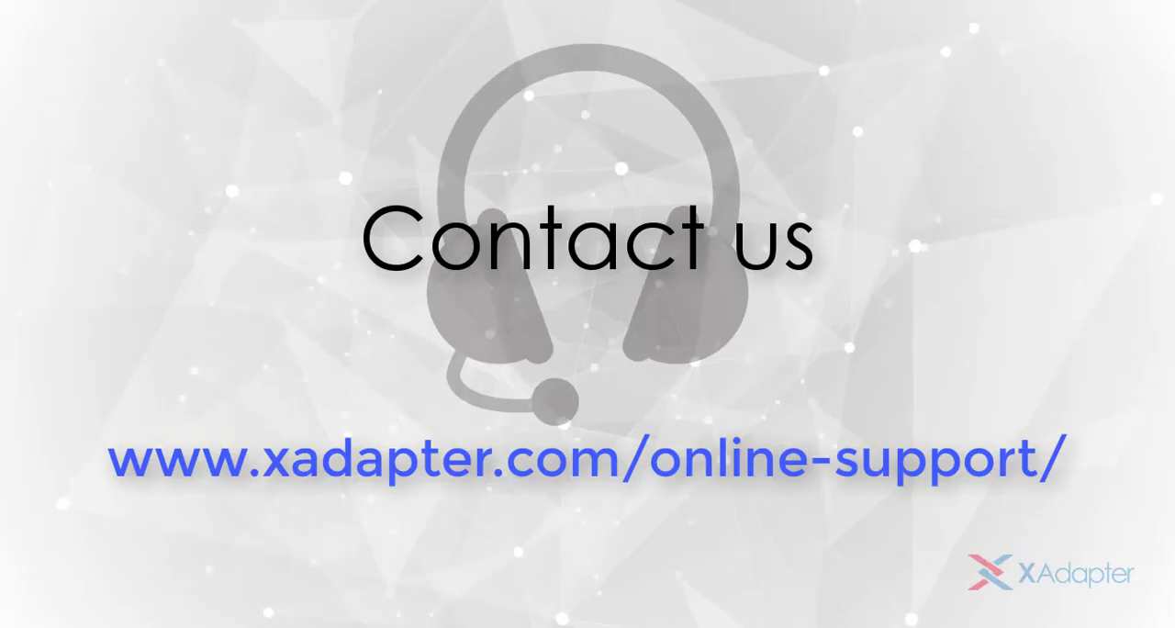